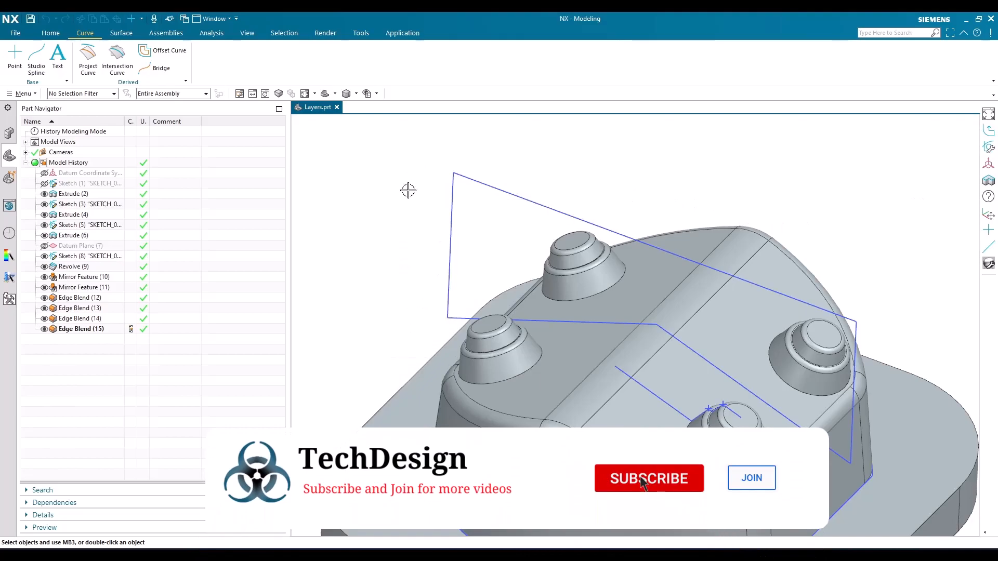
pyautogui.hotkey('ctrl', 'f')
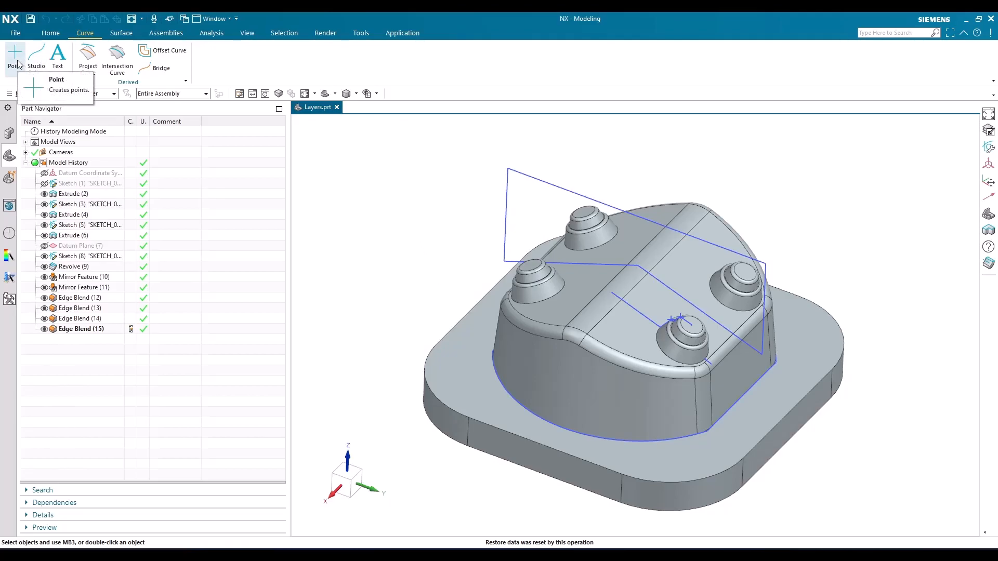
pyautogui.click(22, 93)
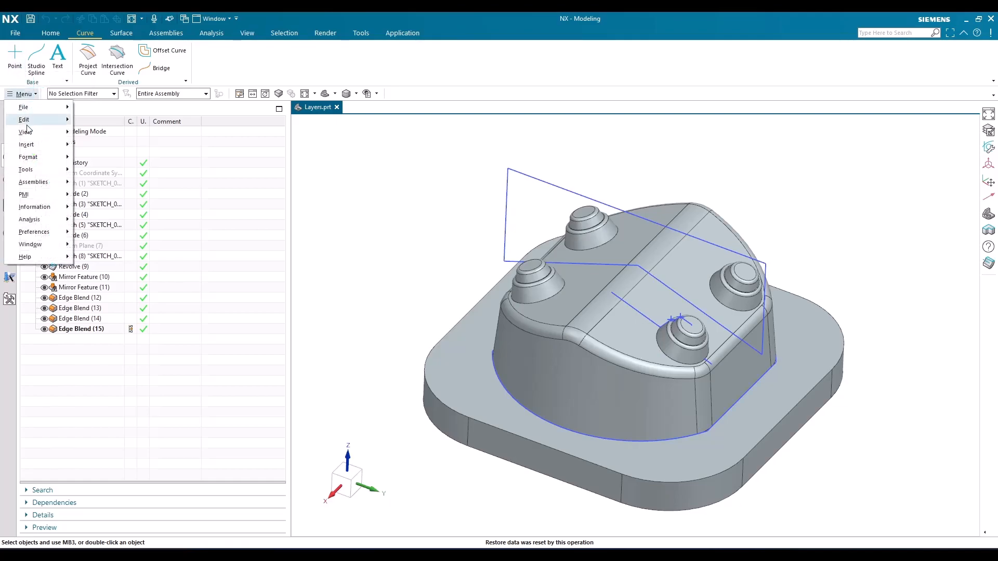
pyautogui.moveTo(31, 149)
pyautogui.moveTo(113, 208)
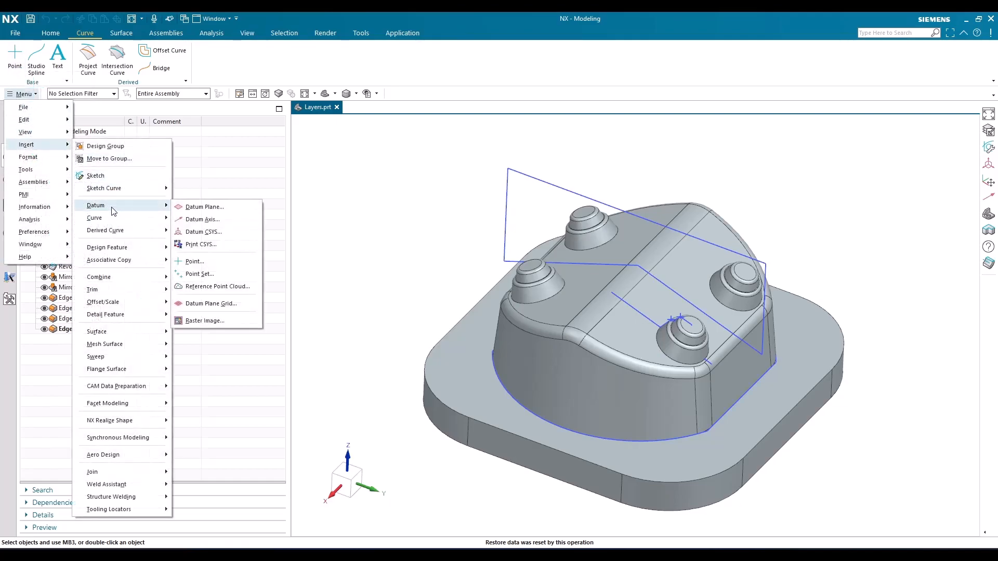
pyautogui.click(390, 66)
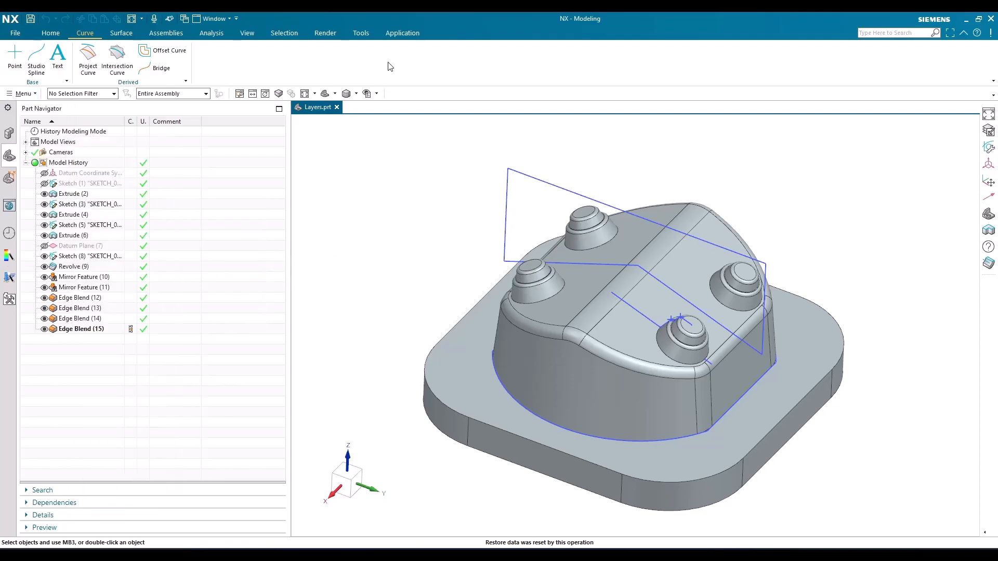
# - Create a point with the End Point type on the highest corner of the upright sketch profile at X 0, Y -43, Z 59
pyautogui.click(15, 57)
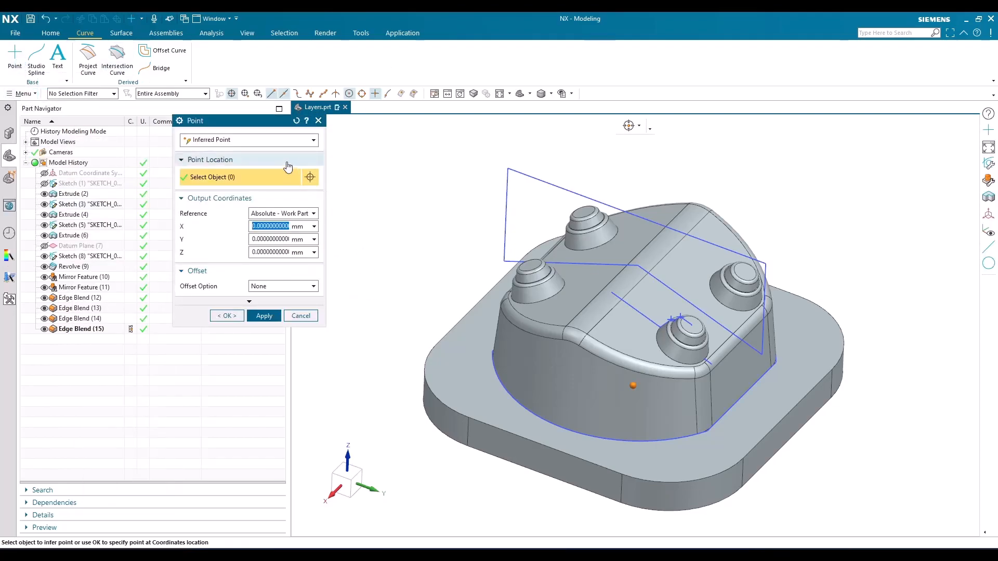
pyautogui.moveTo(253, 124); pyautogui.dragTo(274, 99)
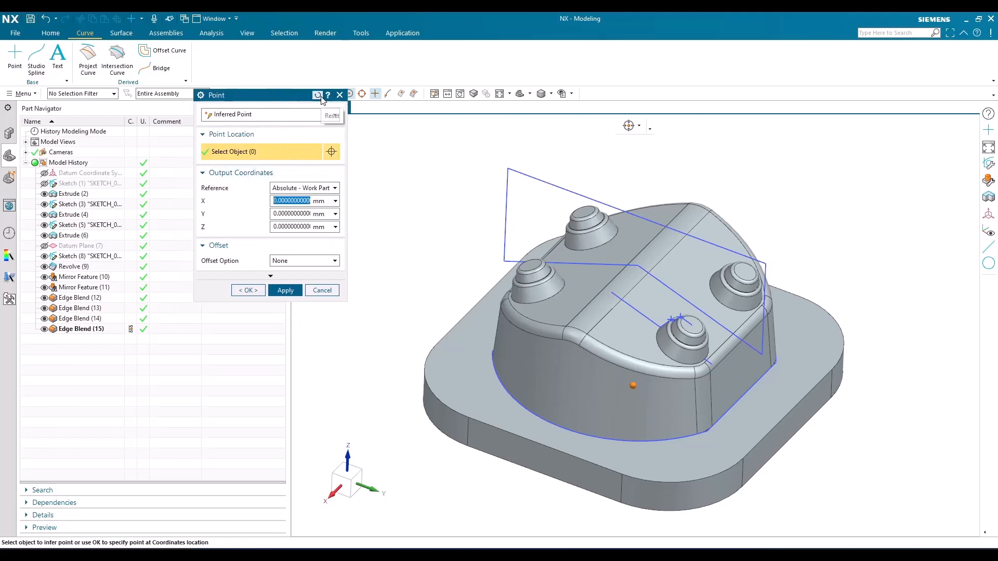
pyautogui.click(235, 116)
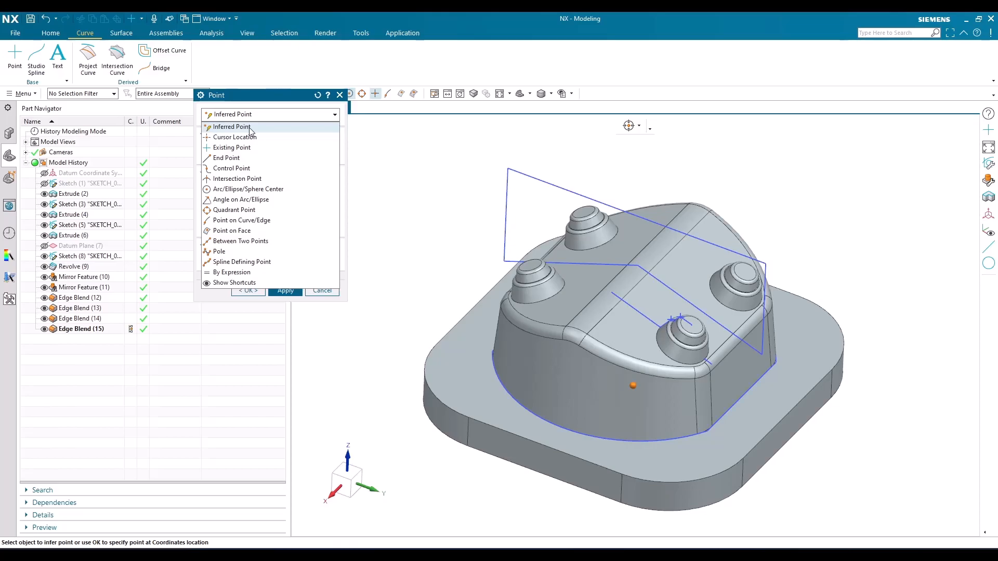
pyautogui.click(216, 128)
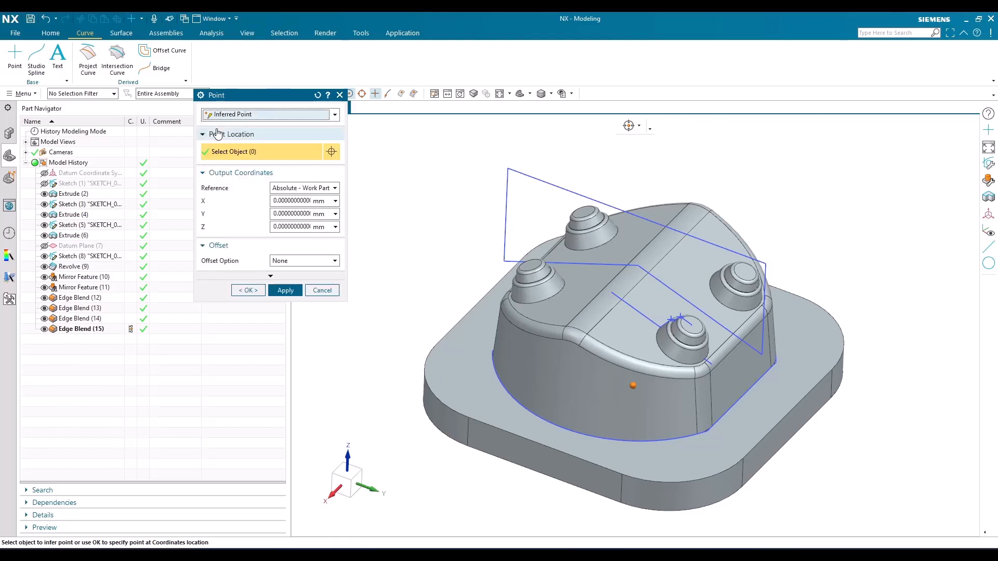
pyautogui.click(225, 115)
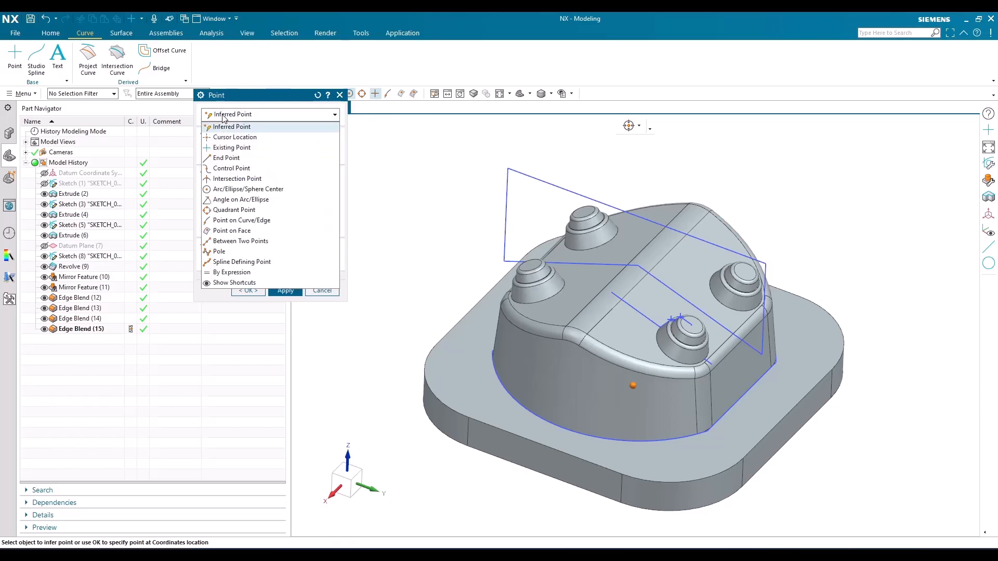
pyautogui.click(225, 158)
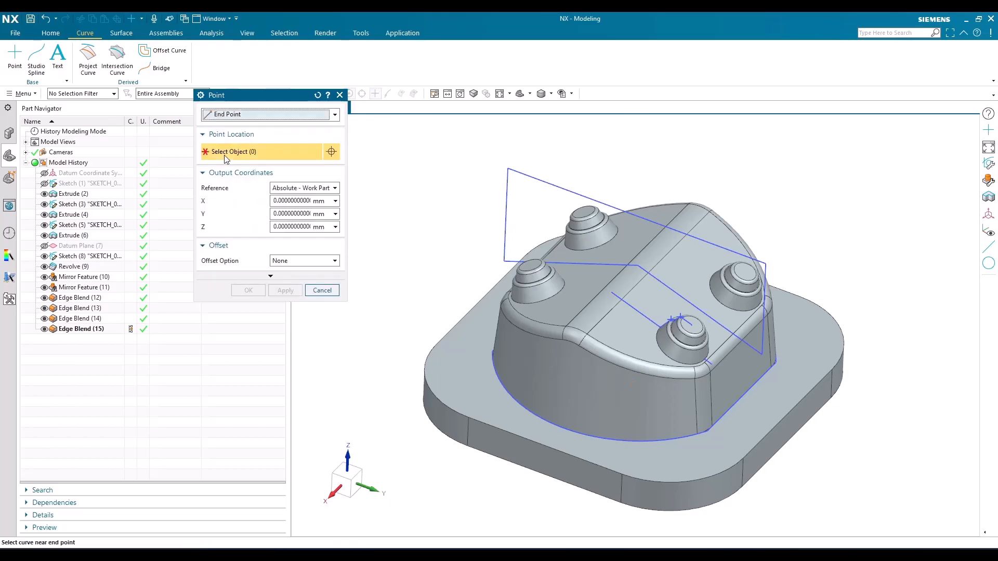
pyautogui.click(520, 172)
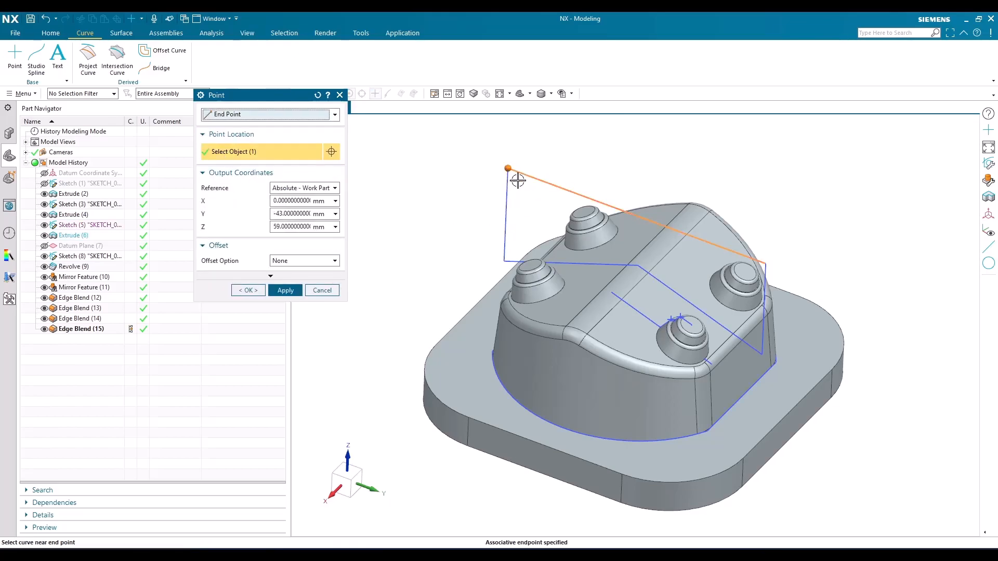
pyautogui.click(248, 290)
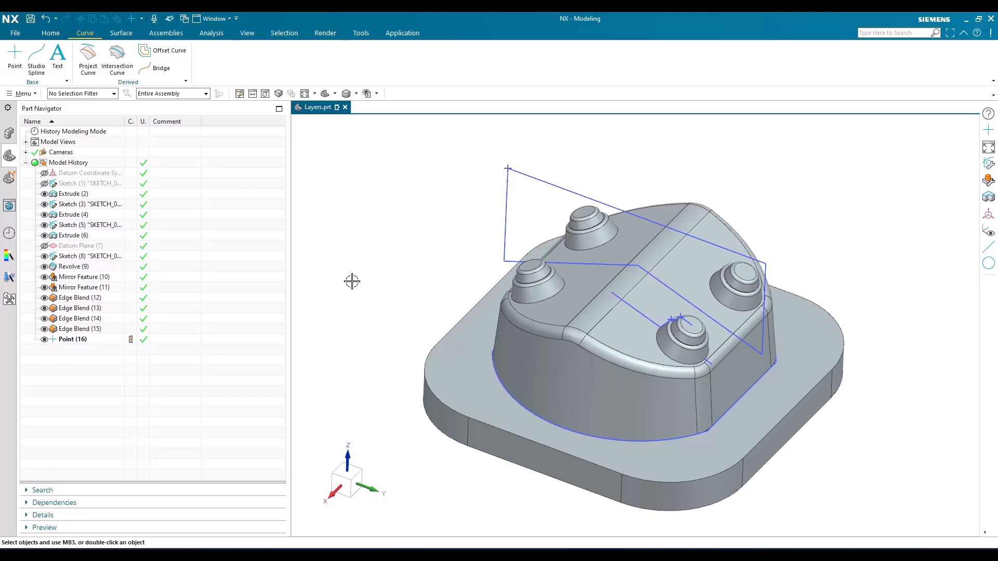
# - Start another point with default settings and the Inferred Point type, and pick the existing point at the profile's highest corner
pyautogui.click(15, 56)
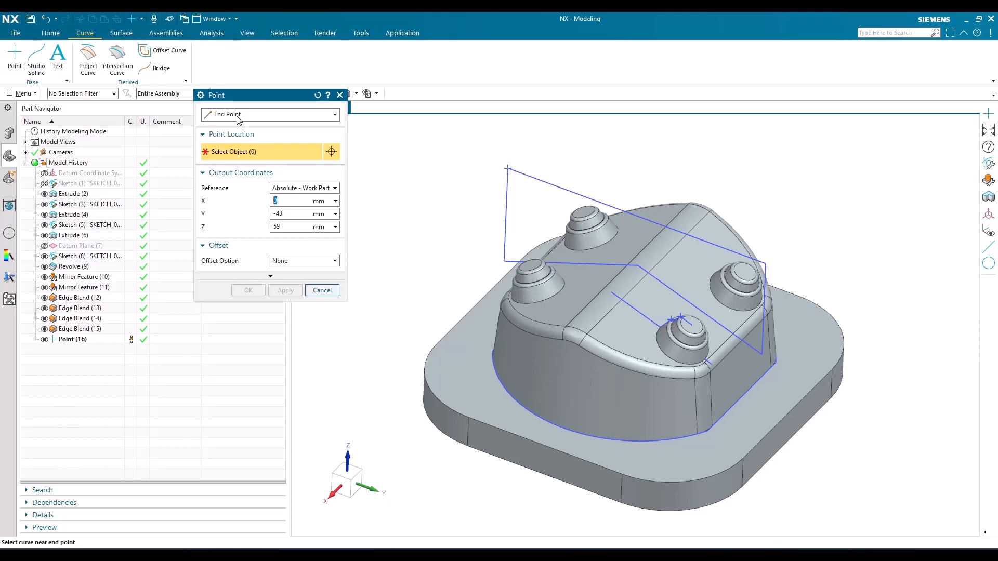
pyautogui.click(316, 95)
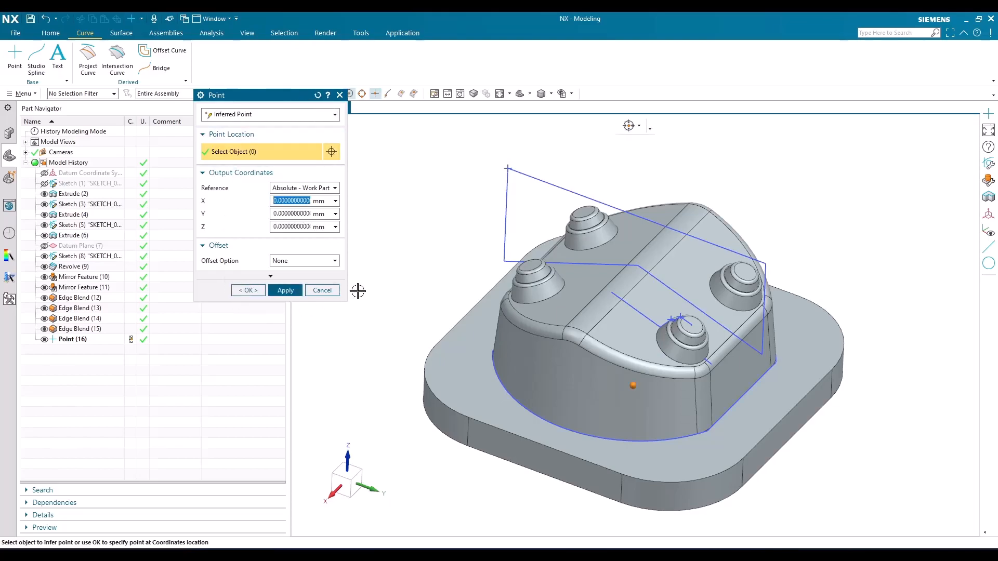
pyautogui.click(235, 115)
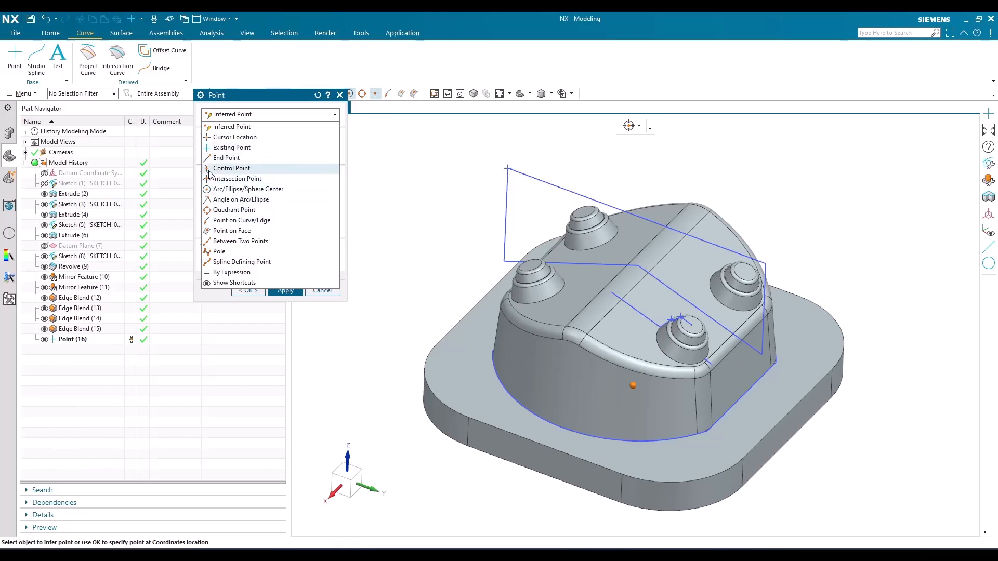
pyautogui.click(245, 130)
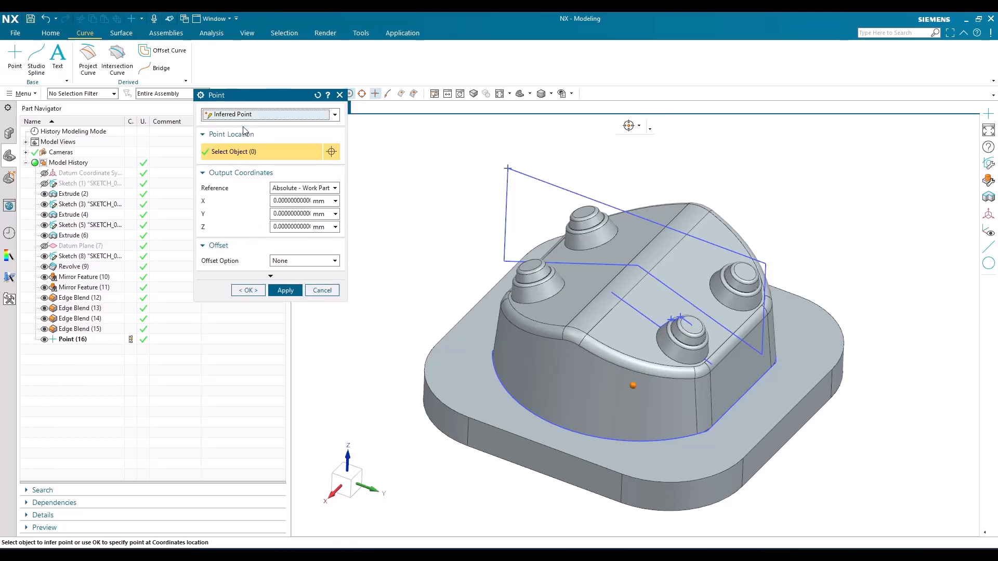
pyautogui.moveTo(266, 98); pyautogui.dragTo(250, 157)
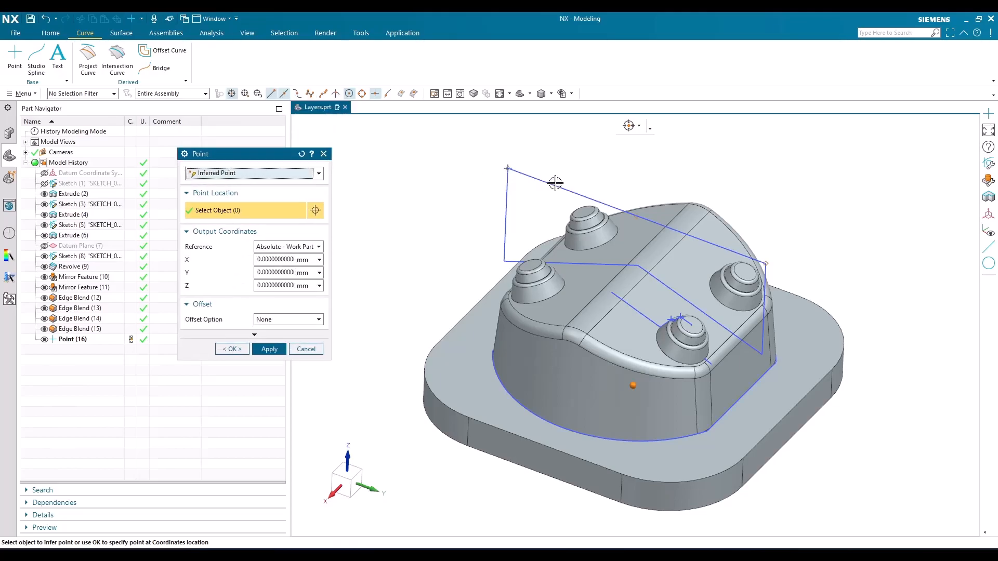
pyautogui.scroll(3, 507, 167)
pyautogui.click(500, 165)
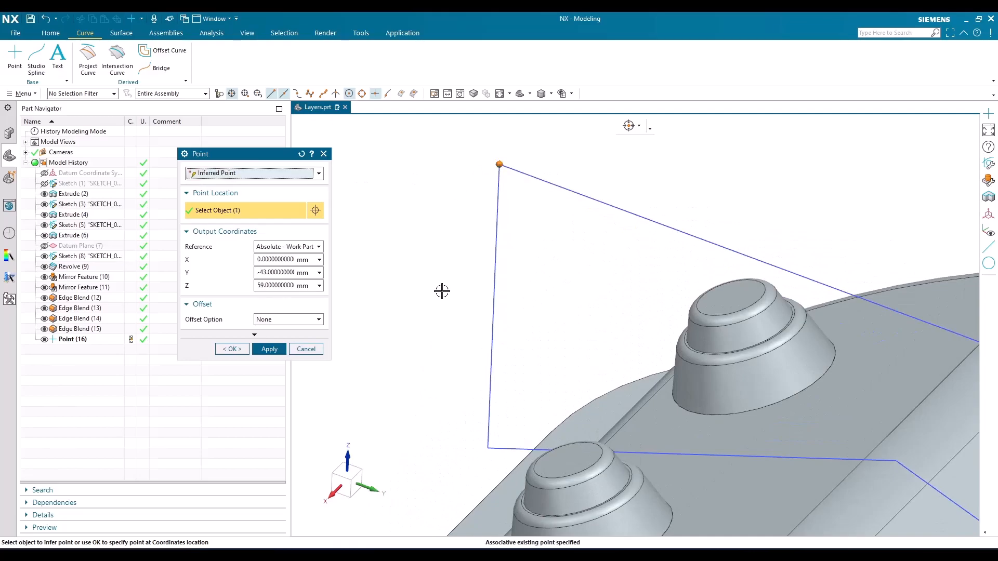
# - Infer the point location at the midpoint of the profile's long upper line, and re-pick it at the lower end of the adjoining vertical line
pyautogui.scroll(-3, 519, 244)
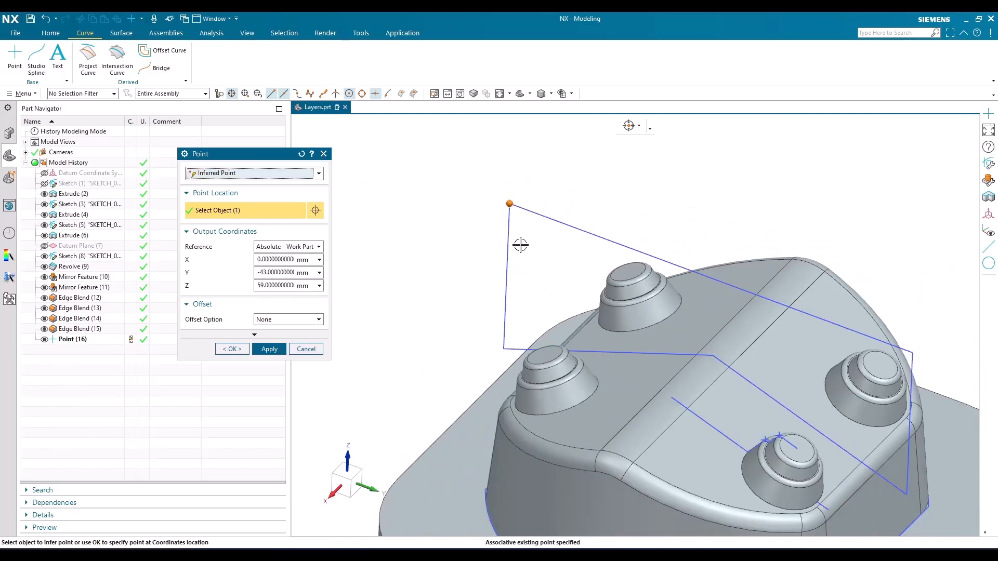
pyautogui.click(707, 278)
pyautogui.scroll(-3, 530, 296)
pyautogui.scroll(3, 530, 296)
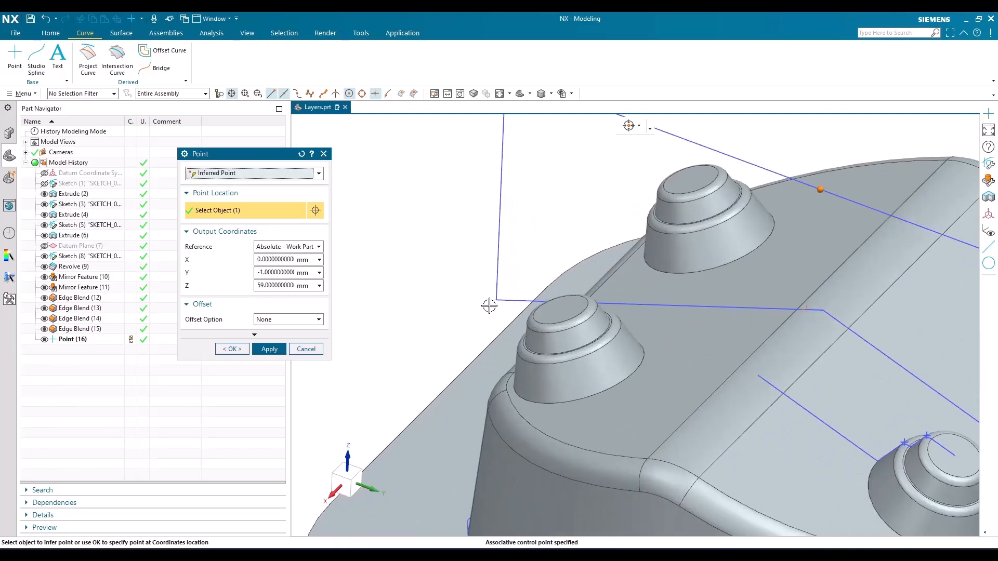
pyautogui.click(496, 300)
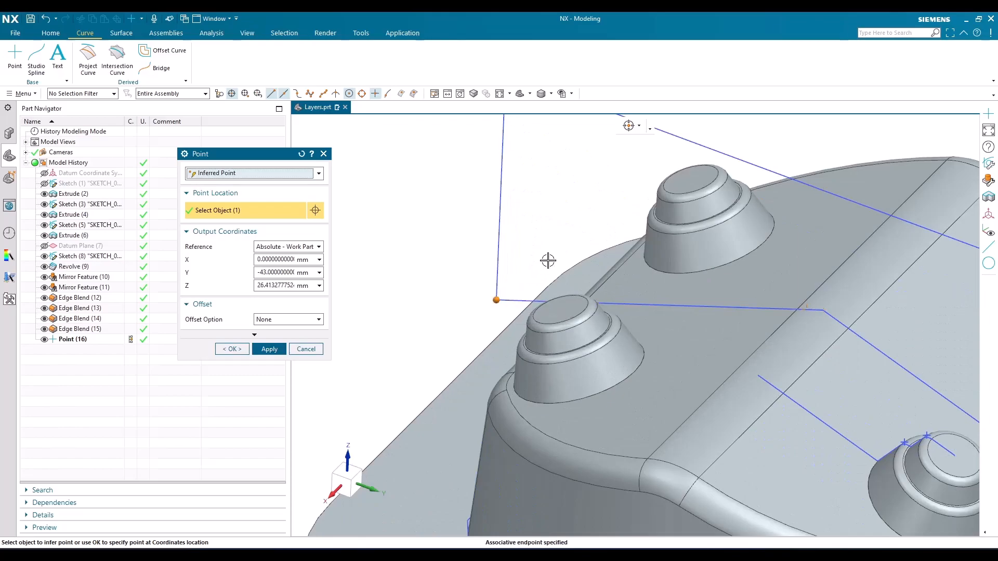
# - Infer the point location at the circular centre of the nearest boss's top, keeping the Inferred Point type
pyautogui.scroll(-3, 550, 245)
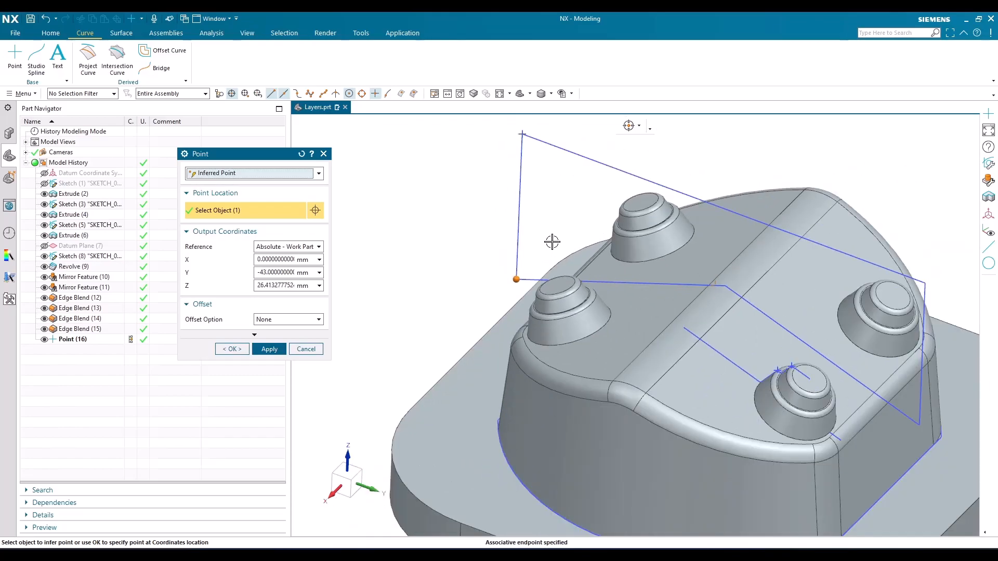
pyautogui.scroll(3, 554, 253)
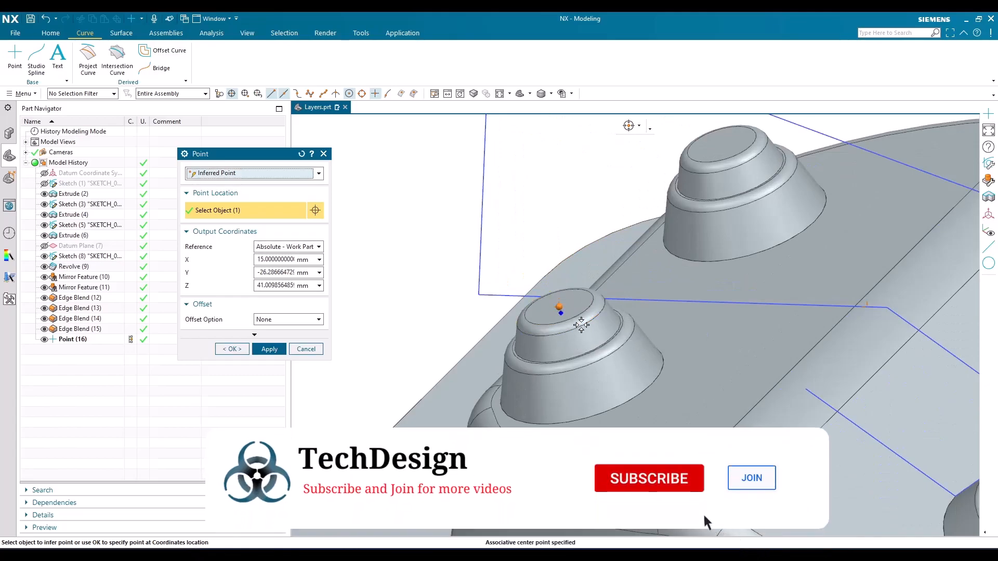
pyautogui.click(560, 323)
pyautogui.scroll(-1, 561, 225)
pyautogui.scroll(-2, 561, 225)
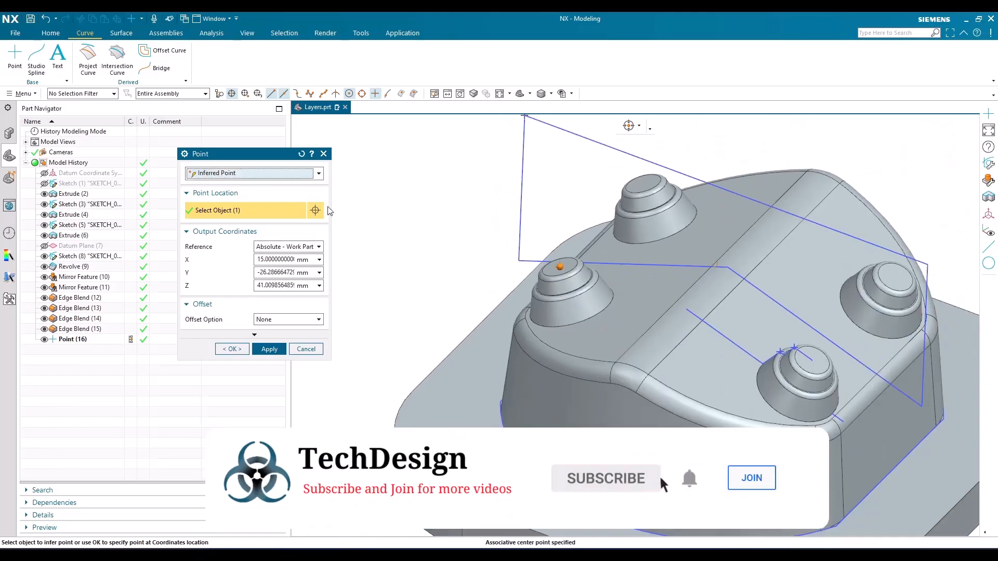
pyautogui.click(278, 175)
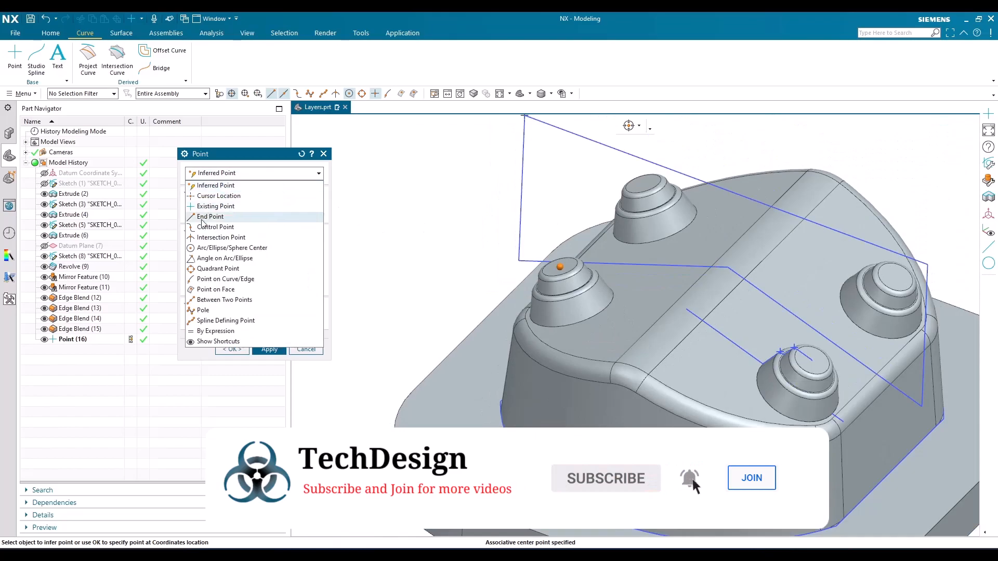
pyautogui.click(251, 185)
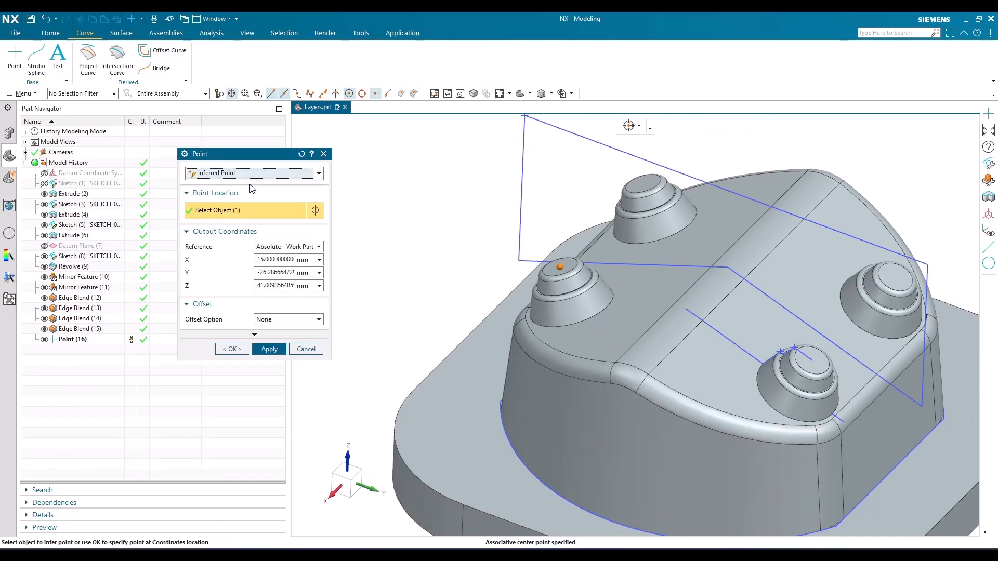
# - Use the Cursor Location type to try two free positions in the empty space around the model, the second at about X -90, Y -49.4, Z 0
pyautogui.click(248, 178)
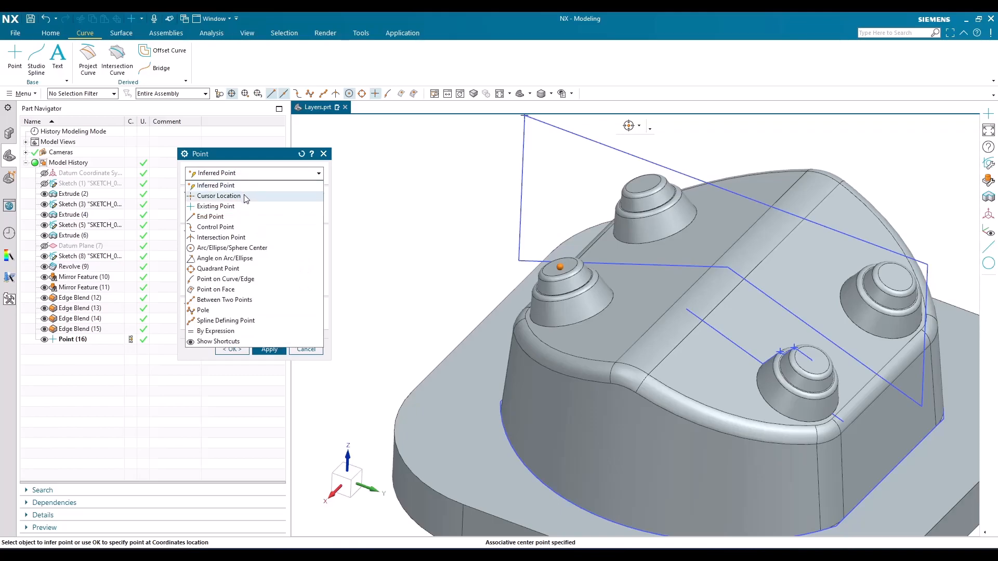
pyautogui.click(246, 197)
pyautogui.scroll(-2, 444, 218)
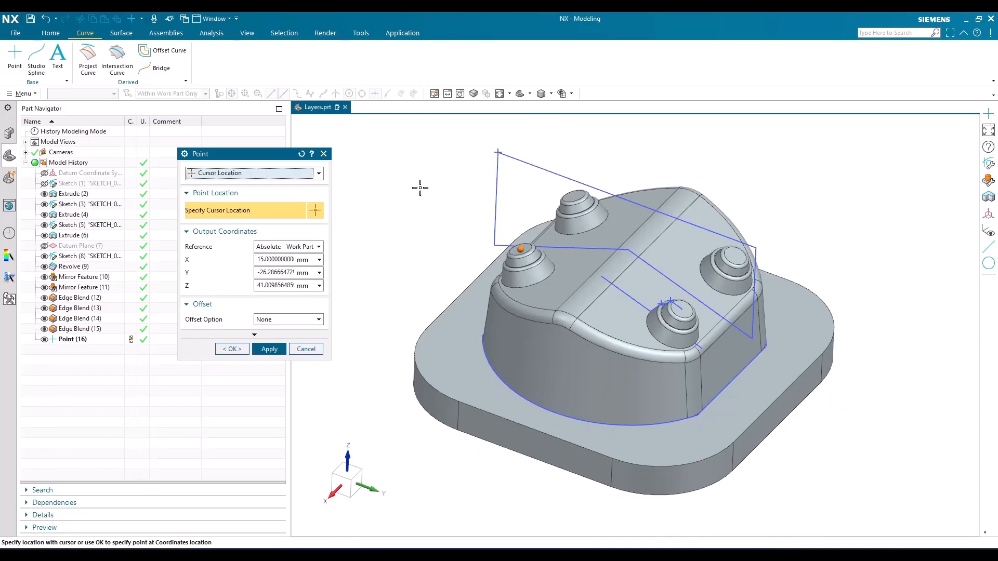
pyautogui.click(420, 188)
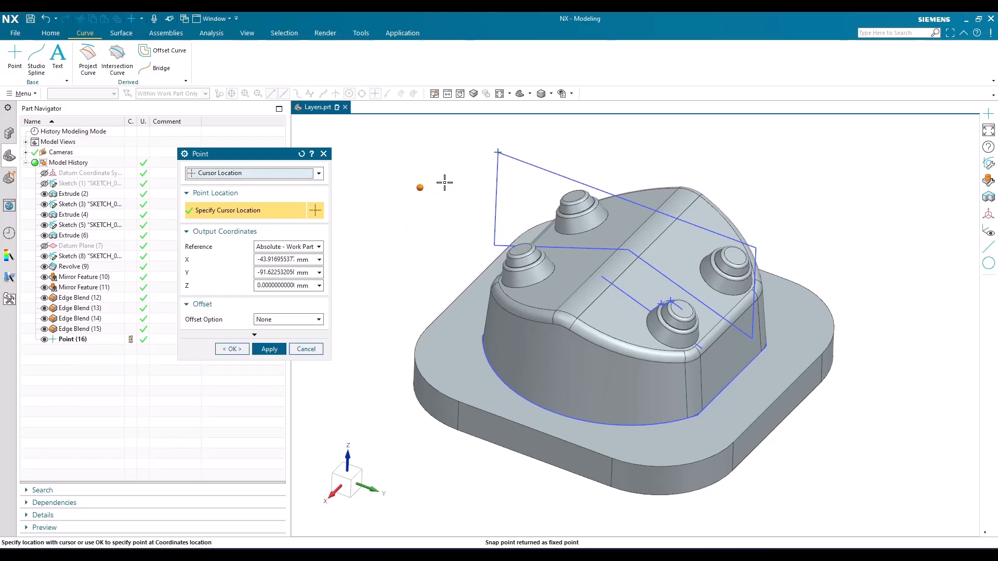
pyautogui.click(632, 154)
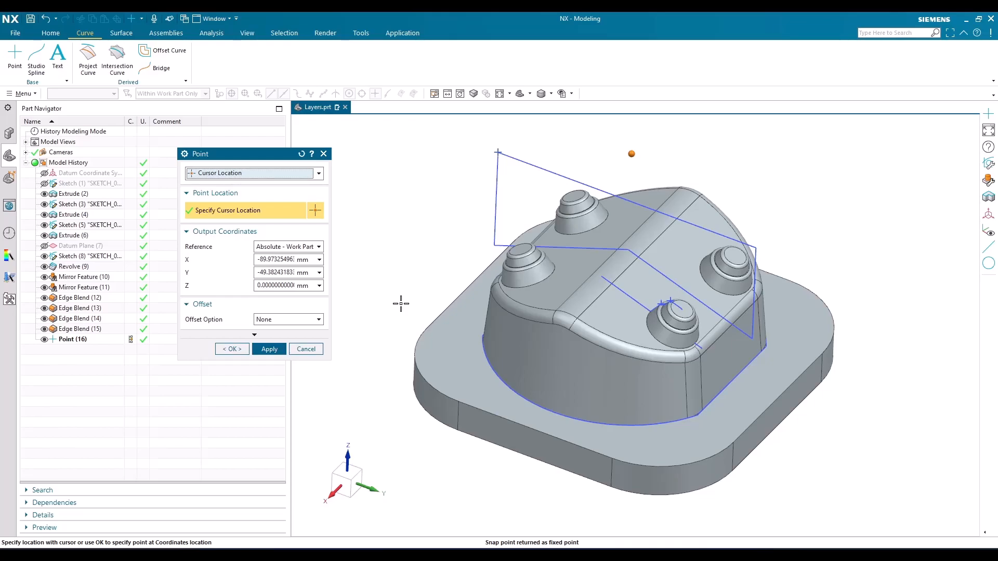
# - Switch the point type to Existing Point and select the existing point at the profile's highest corner
pyautogui.click(275, 173)
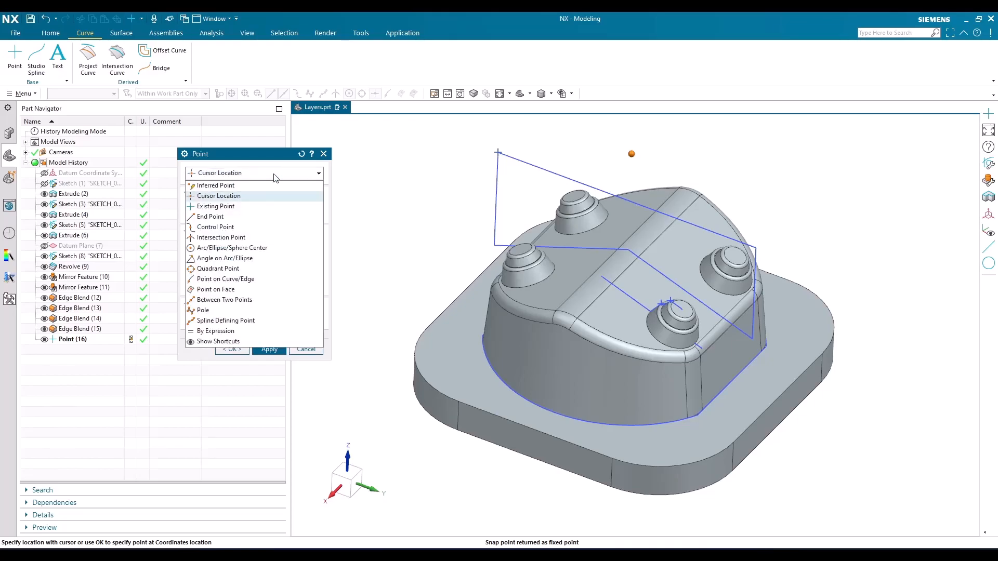
pyautogui.click(229, 207)
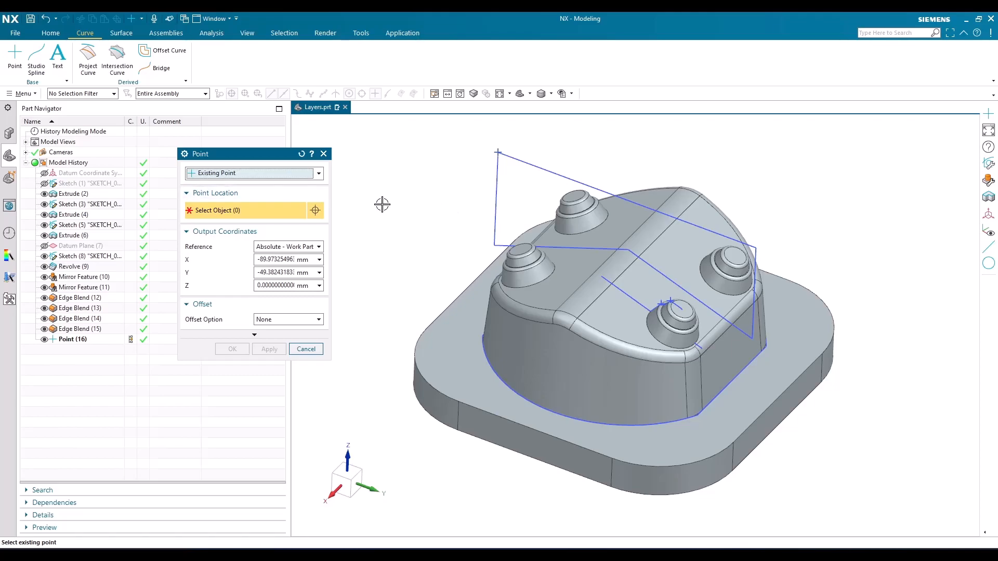
pyautogui.scroll(-2, 457, 229)
pyautogui.scroll(3, 464, 172)
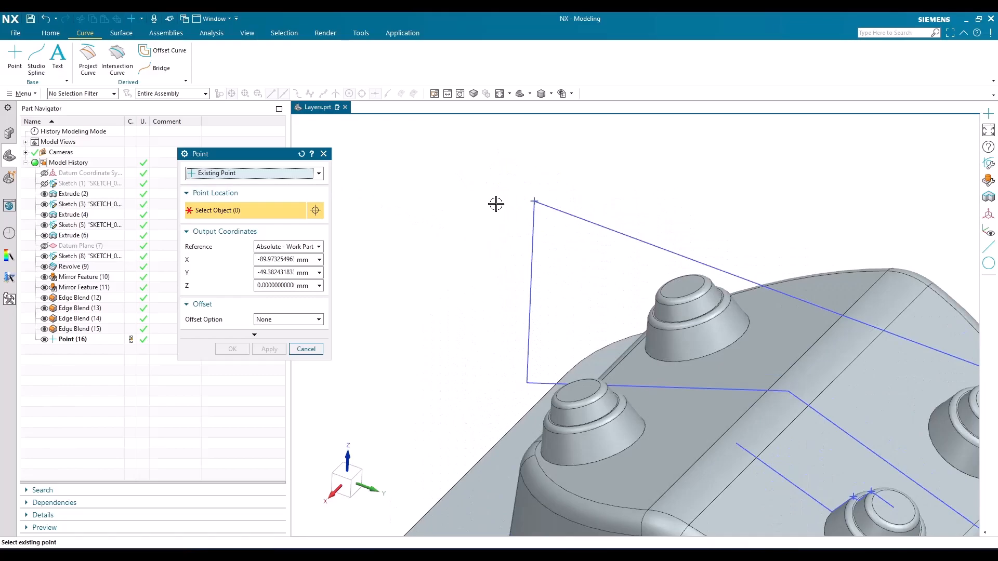
pyautogui.click(533, 200)
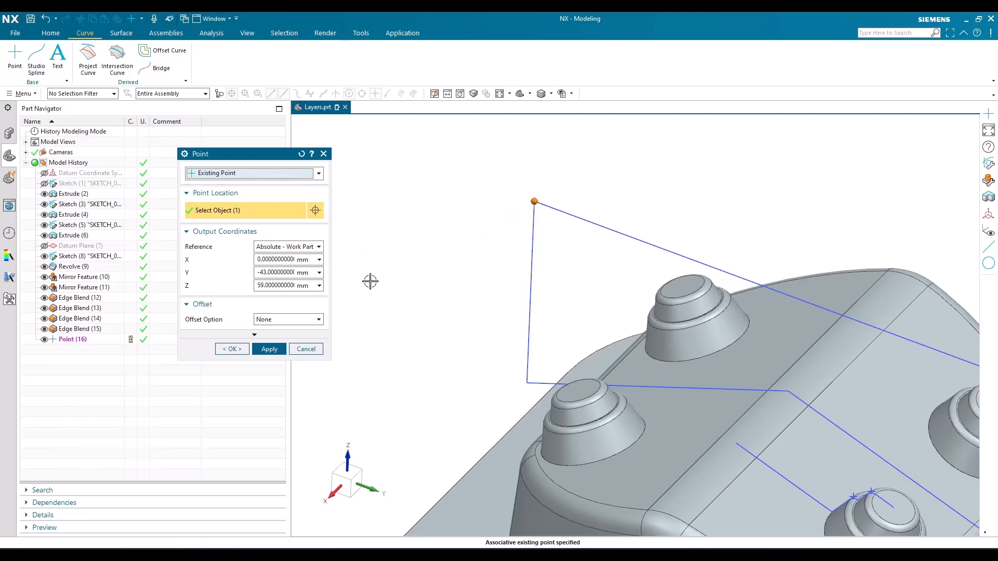
# - Set the point's X coordinate to 10 mm and create the point
pyautogui.click(264, 258)
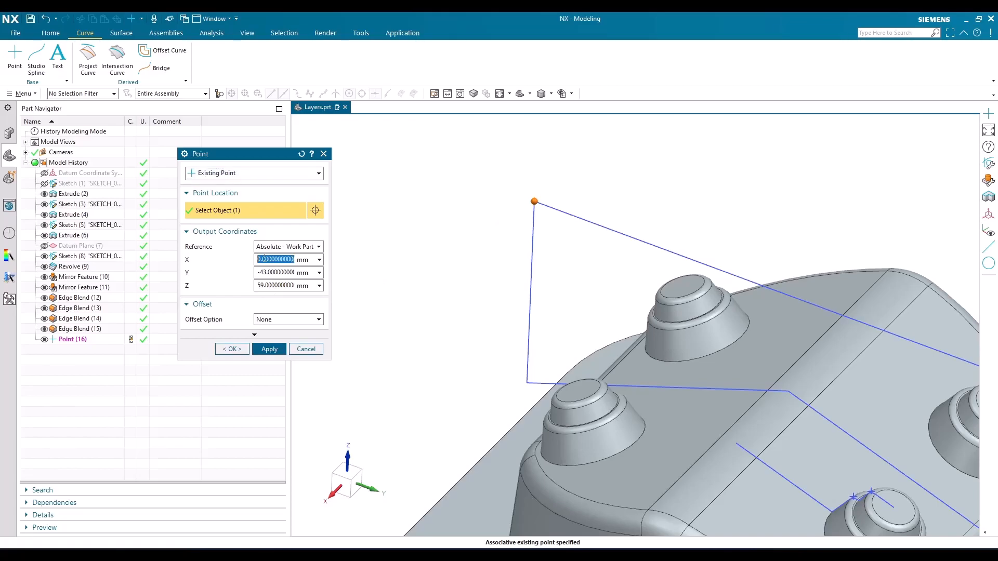
pyautogui.write('10')
pyautogui.press('Return')
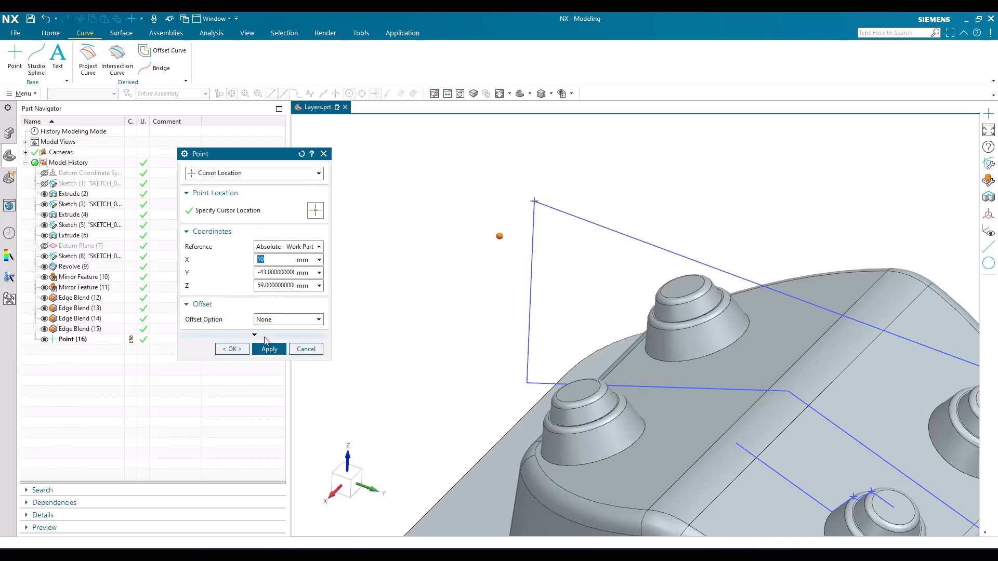
pyautogui.click(241, 349)
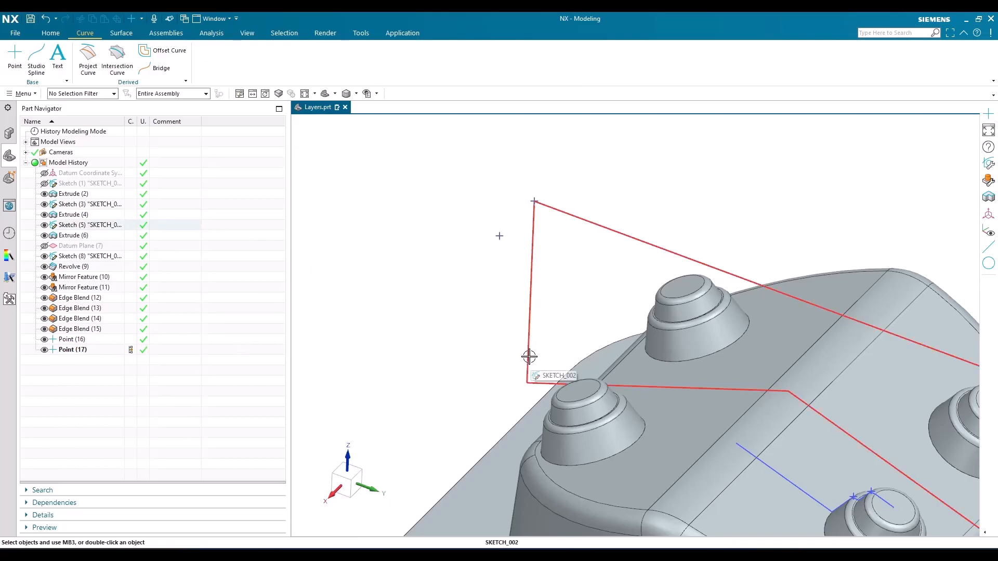
pyautogui.scroll(2, 528, 197)
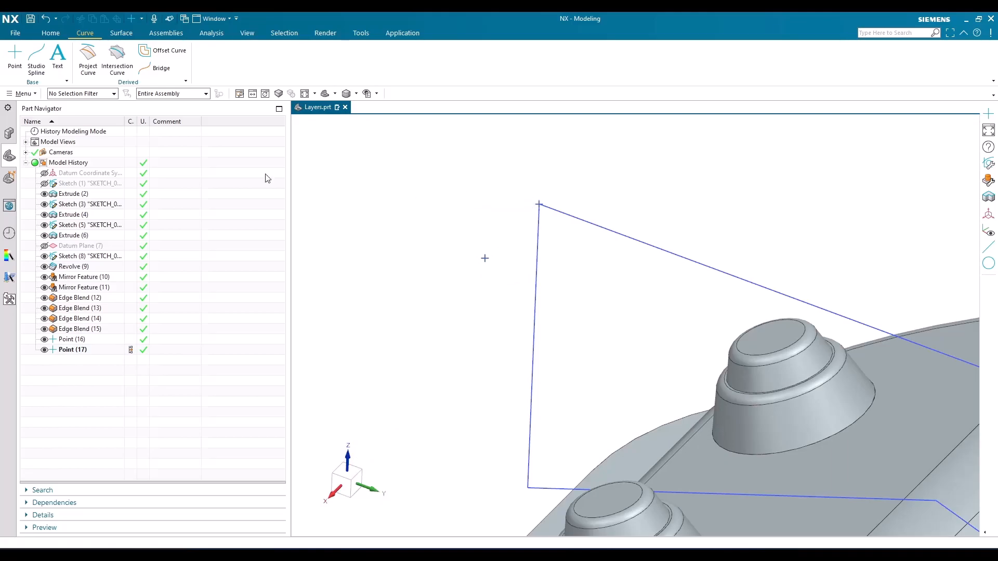
# - Start another point with the End Point type and pick the far end of the profile's long upper line, above the far boss
pyautogui.click(14, 56)
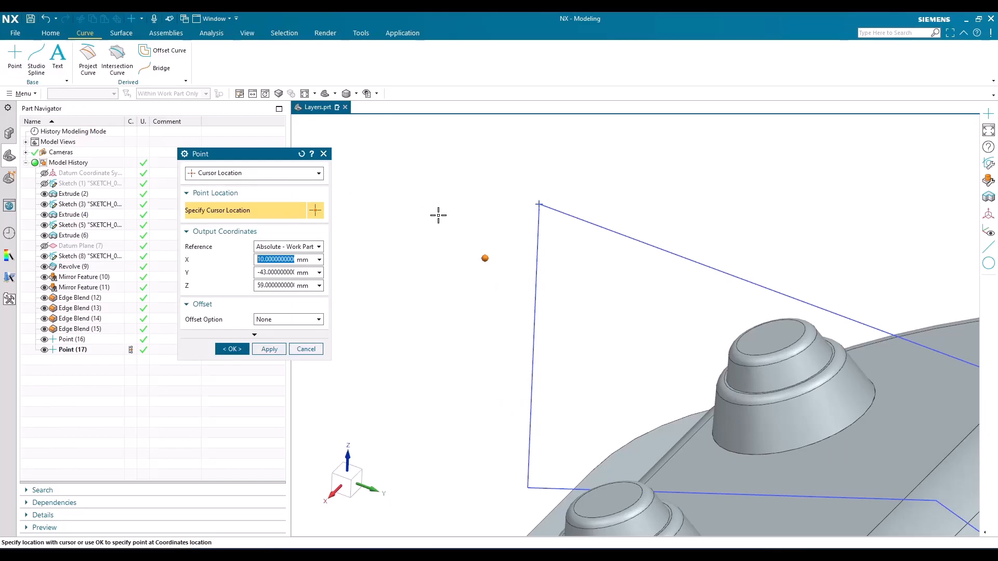
pyautogui.click(259, 173)
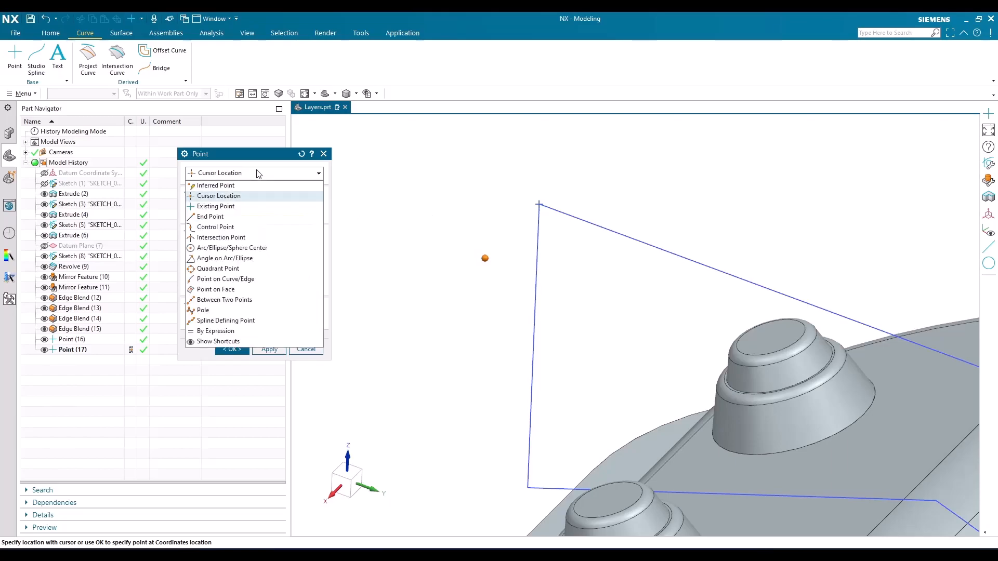
pyautogui.click(254, 216)
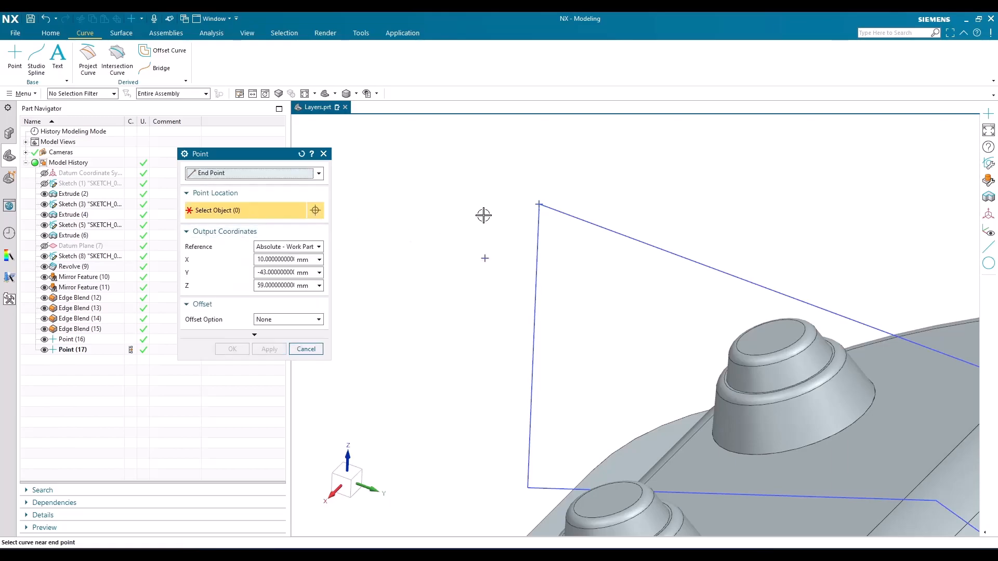
pyautogui.scroll(2, 483, 215)
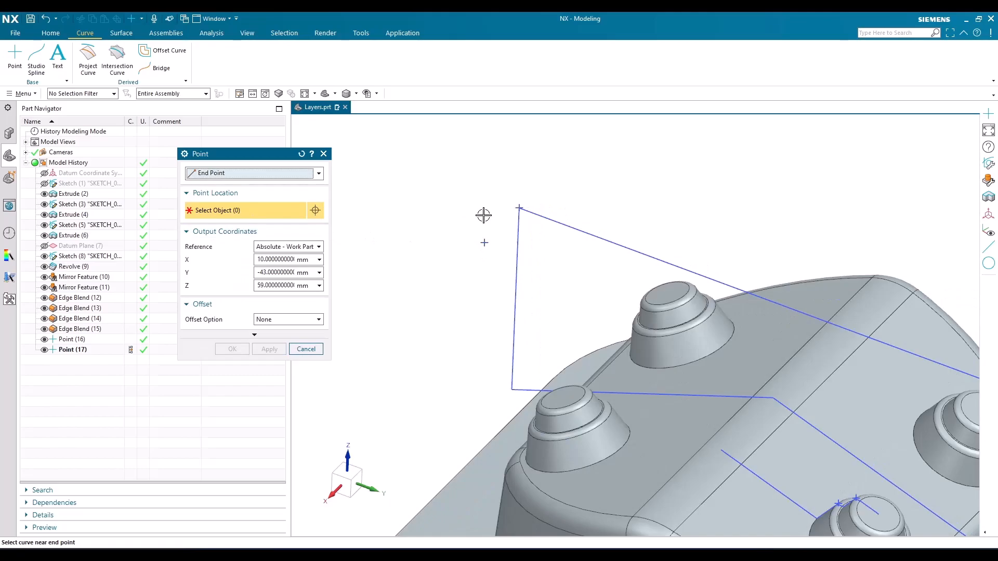
pyautogui.scroll(-3, 497, 232)
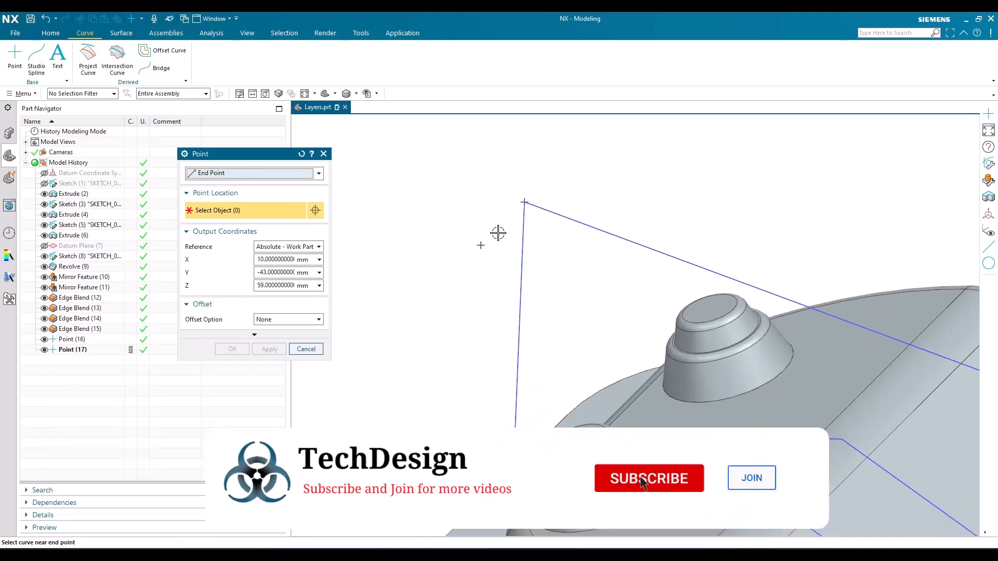
pyautogui.scroll(4, 556, 223)
pyautogui.scroll(-3, 893, 331)
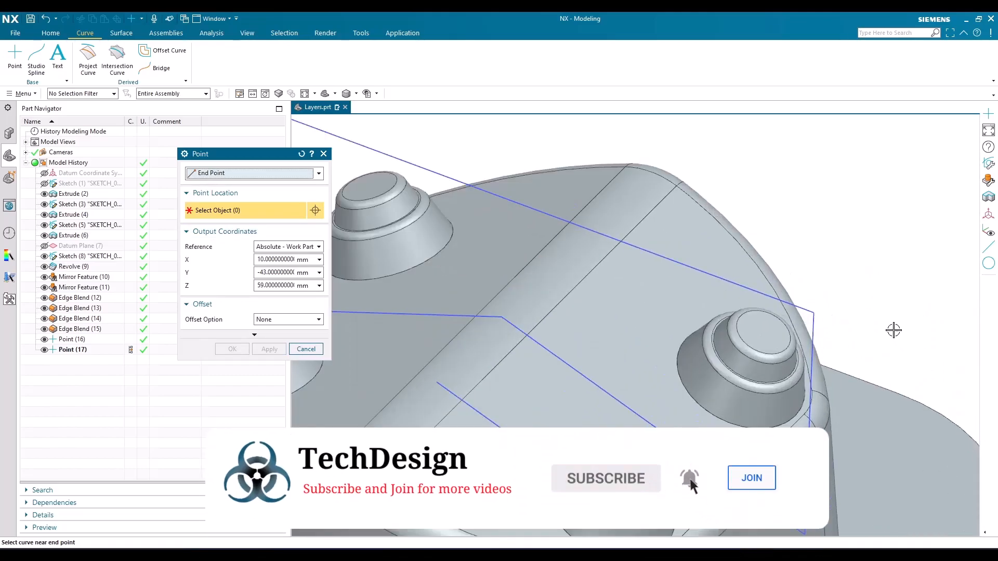
pyautogui.click(792, 305)
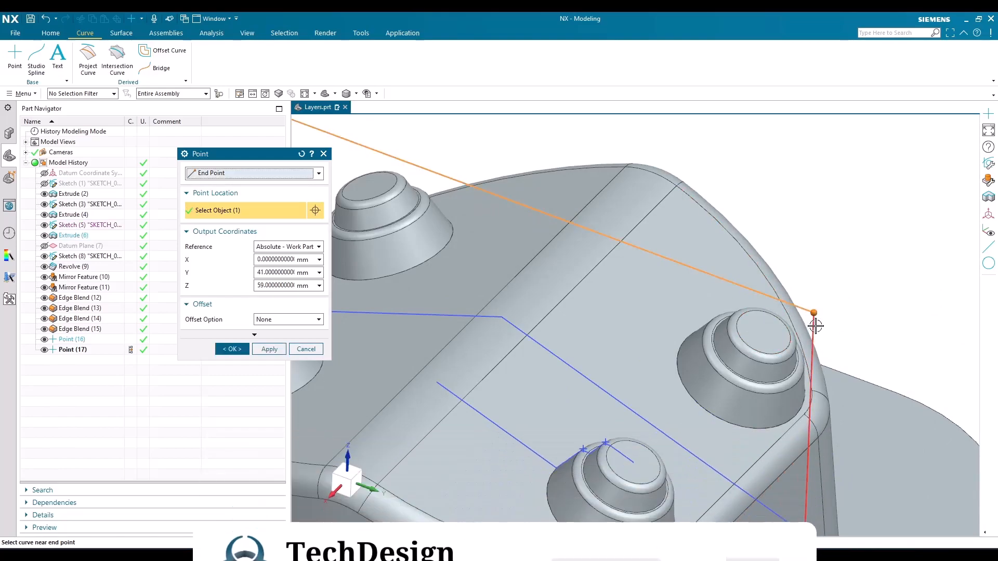
pyautogui.scroll(-3, 811, 312)
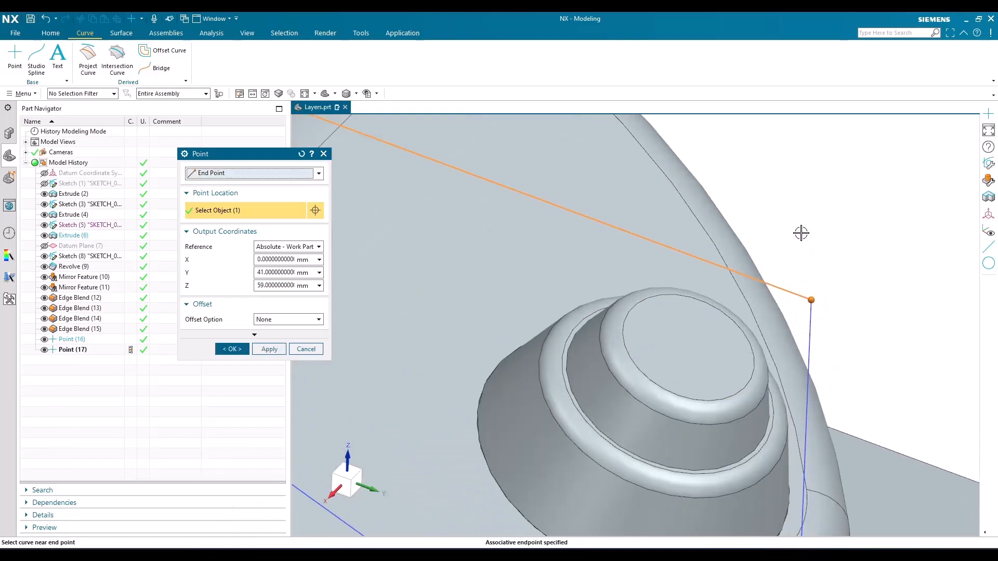
# - Re-pick the end point at the lower end of the short vertical line beside the far boss
pyautogui.scroll(3, 801, 233)
pyautogui.click(799, 493)
pyautogui.scroll(3, 845, 242)
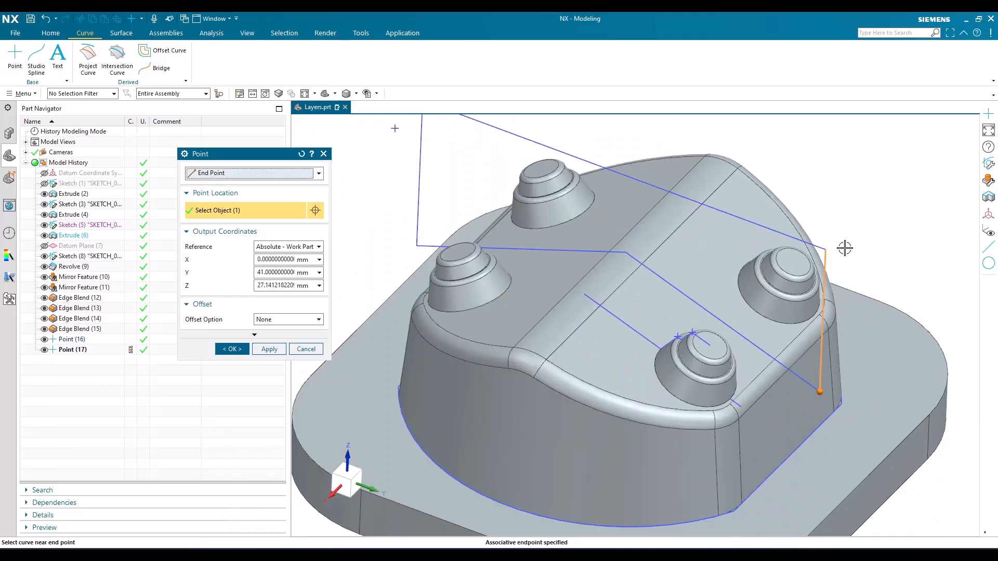
pyautogui.scroll(-3, 836, 410)
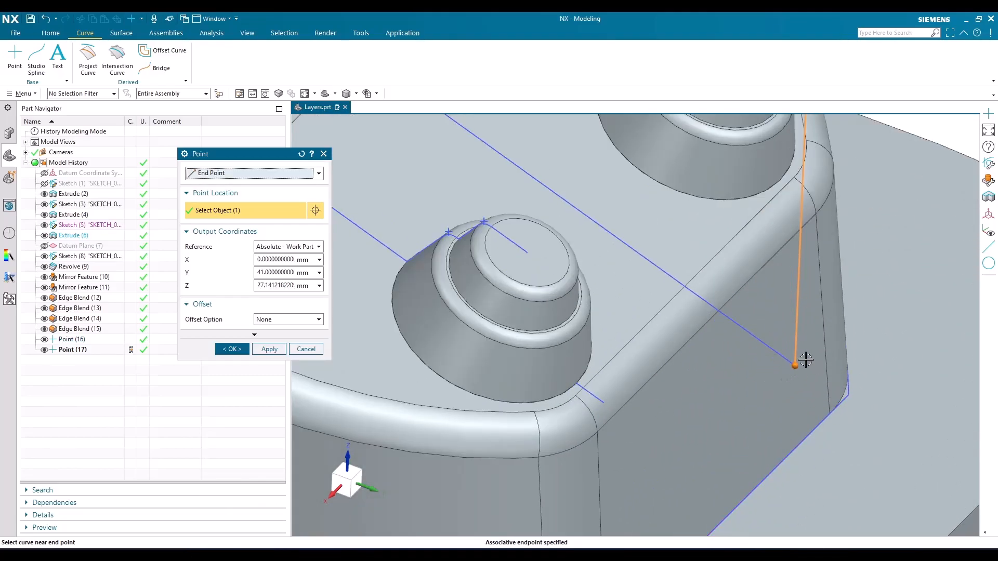
pyautogui.scroll(3, 805, 364)
# - Pick the lower end of the profile's opposite, free-standing vertical line as end point, and re-pick its upper end
pyautogui.keyDown('shift'); pyautogui.moveTo(581, 347); pyautogui.dragTo(643, 386, button='middle'); pyautogui.keyUp('shift')
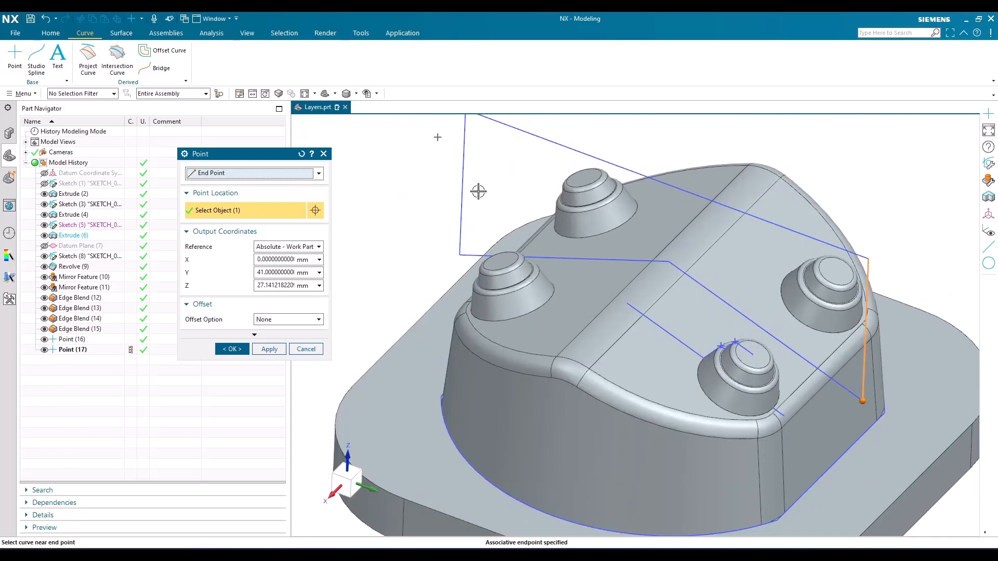
pyautogui.scroll(1, 478, 190)
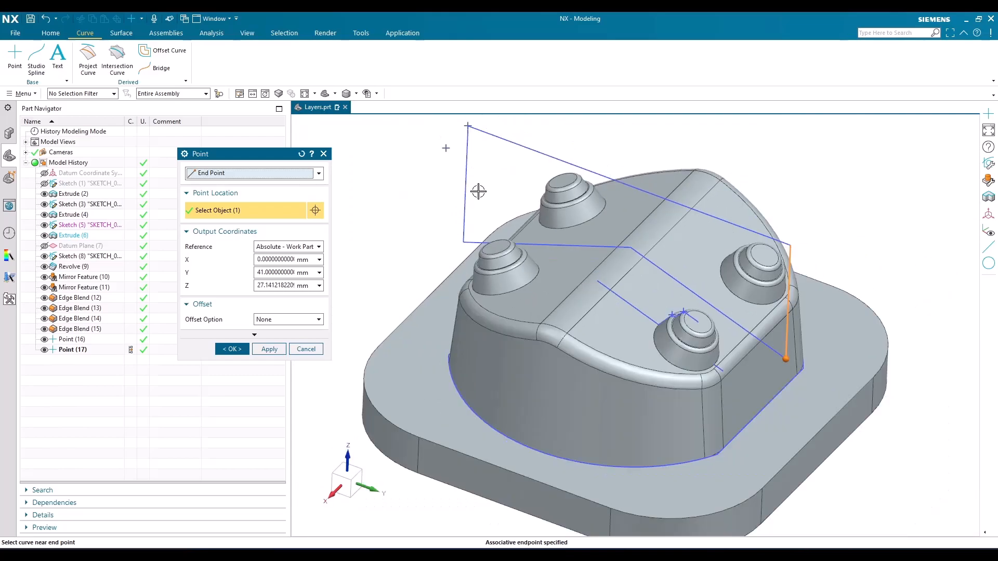
pyautogui.click(462, 224)
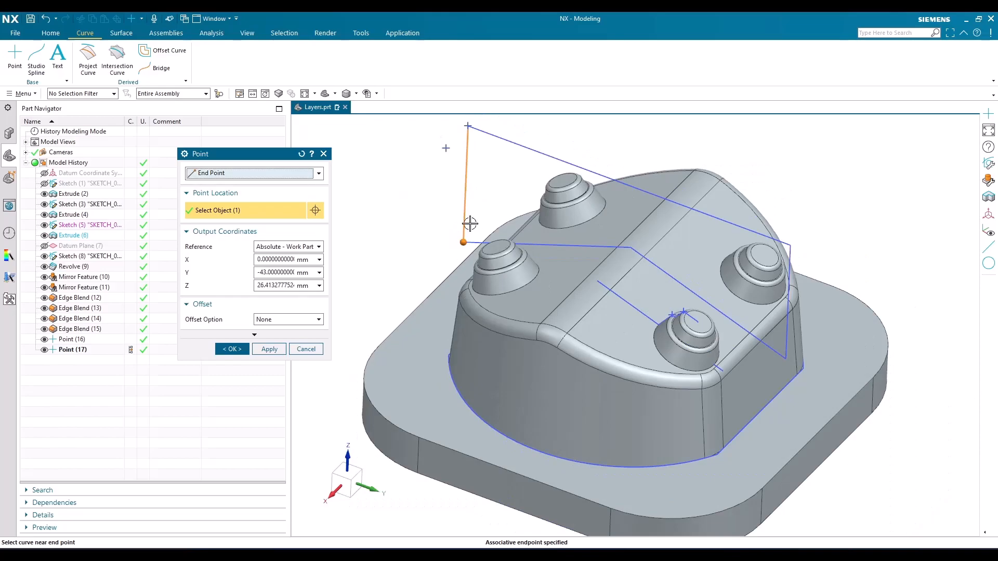
pyautogui.click(466, 150)
pyautogui.scroll(-5, 465, 125)
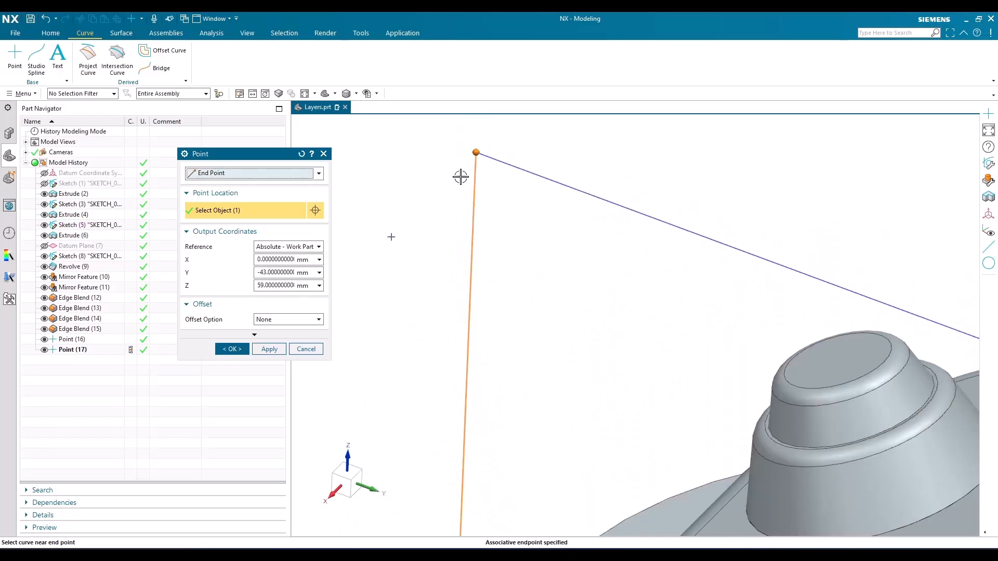
pyautogui.scroll(3, 507, 195)
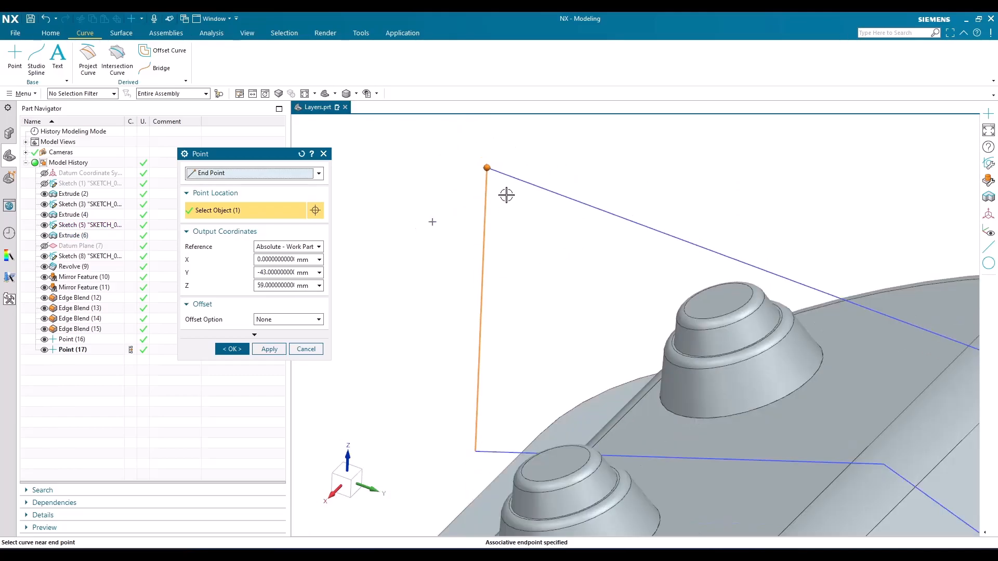
# - Re-pick the lower end of the free-standing vertical line, create the point there and leave the Point command
pyautogui.click(474, 408)
pyautogui.click(269, 349)
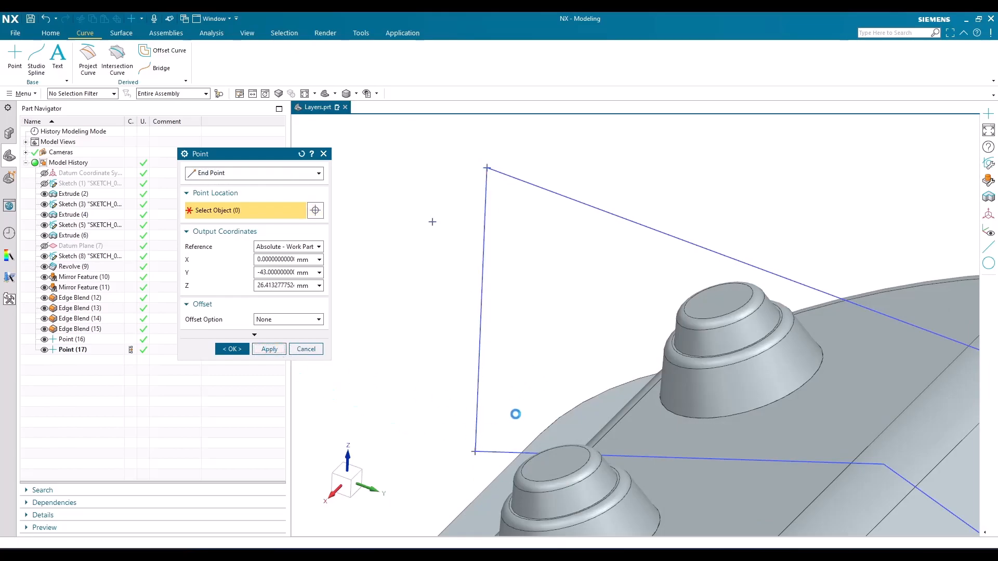
pyautogui.click(306, 349)
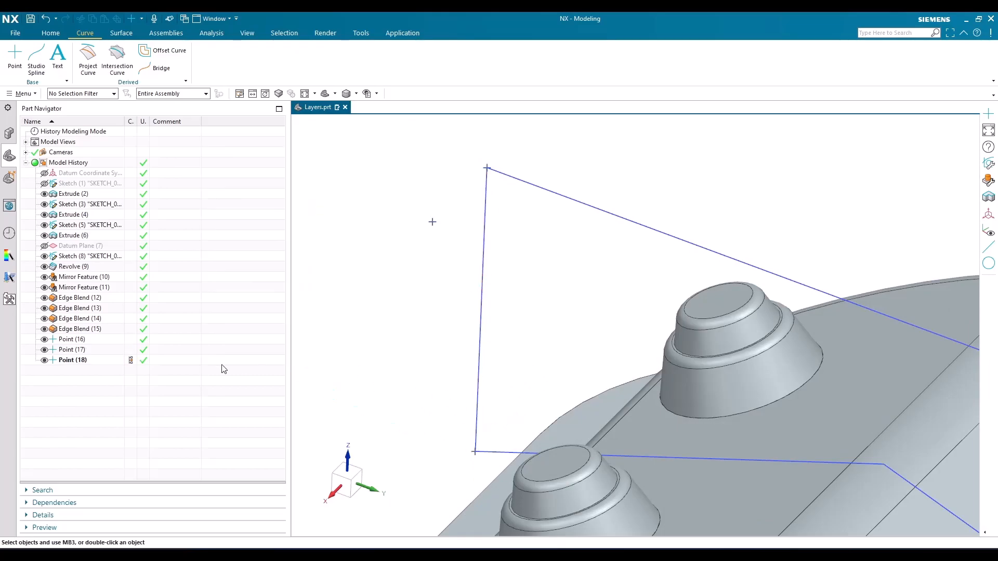
# - Delete the three point features, Point (16) to Point (18), from the model history
pyautogui.click(107, 361)
pyautogui.keyDown('shift'); pyautogui.click(100, 343); pyautogui.keyUp('shift')
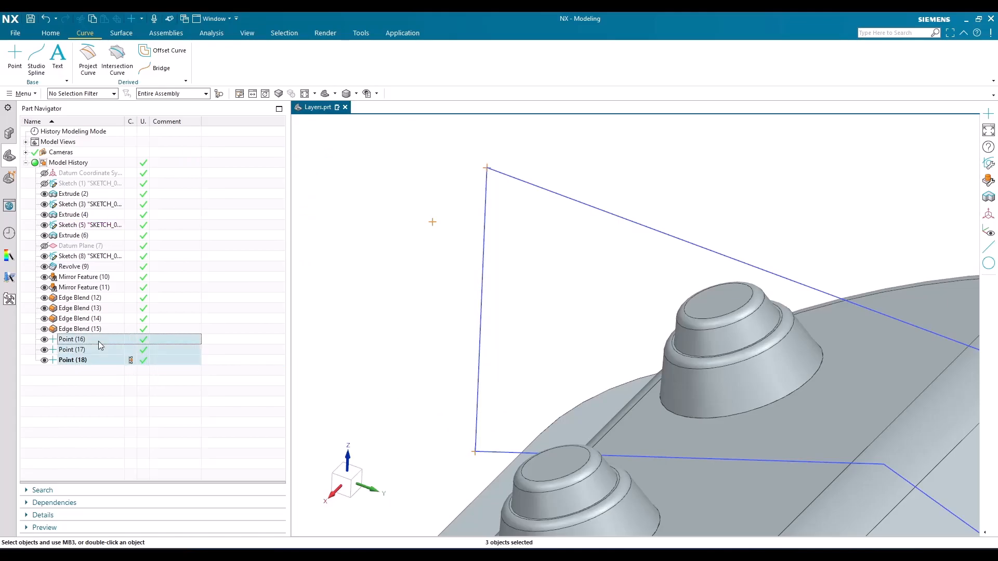
pyautogui.press('Delete')
# - Start a new point with the Control Point type and pick the midpoint of the profile's free-standing vertical line
pyautogui.click(14, 55)
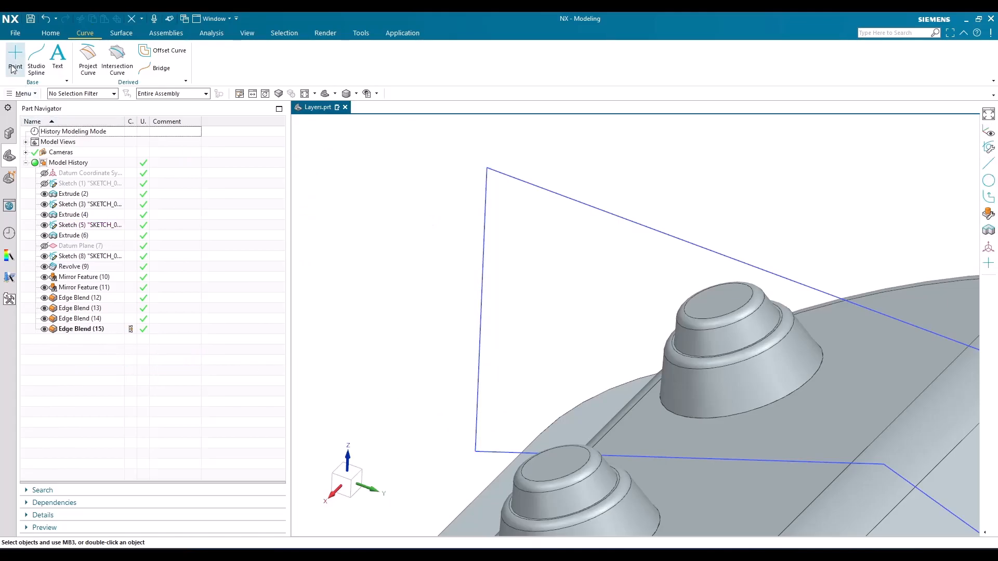
pyautogui.click(266, 177)
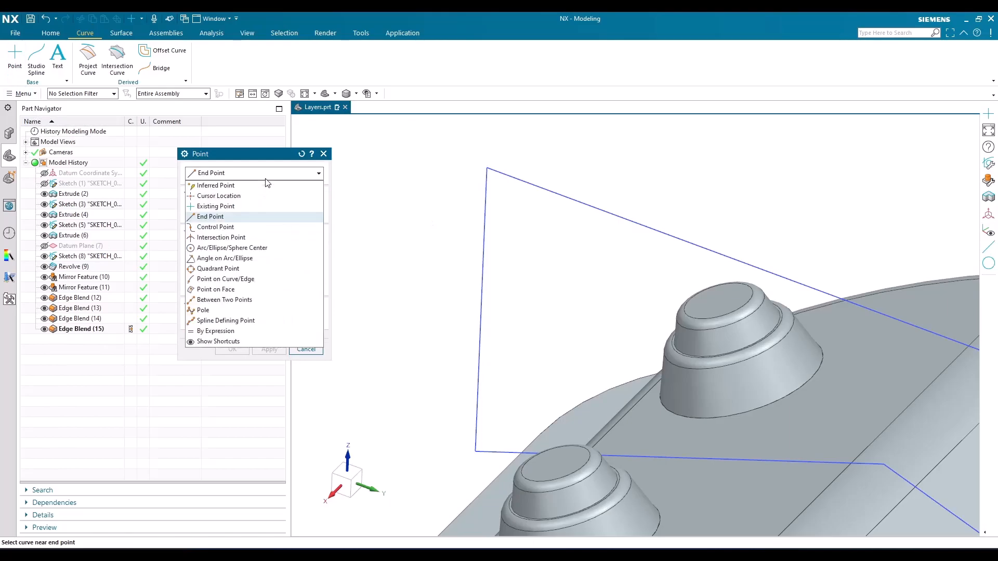
pyautogui.click(245, 228)
pyautogui.scroll(-4, 396, 177)
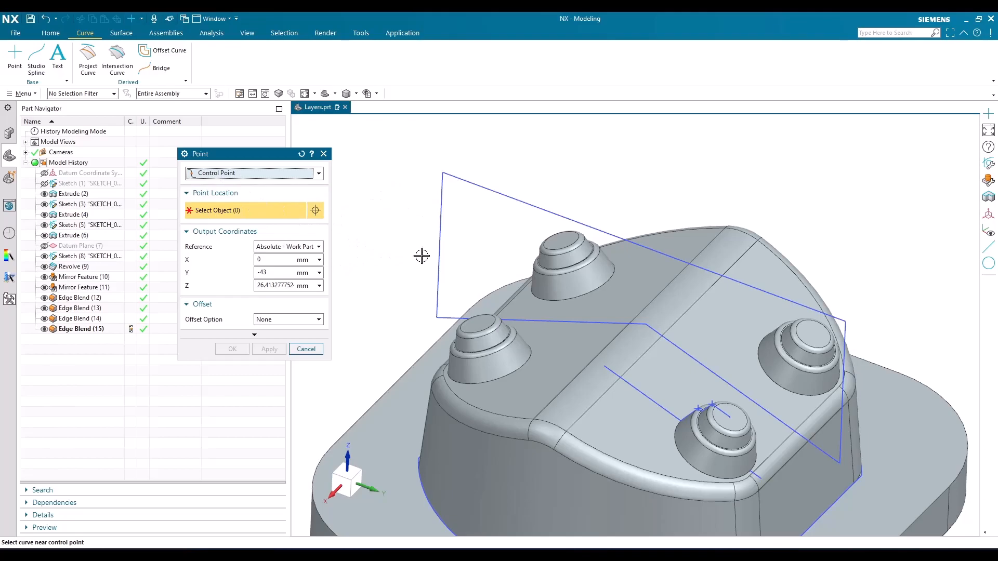
pyautogui.click(439, 233)
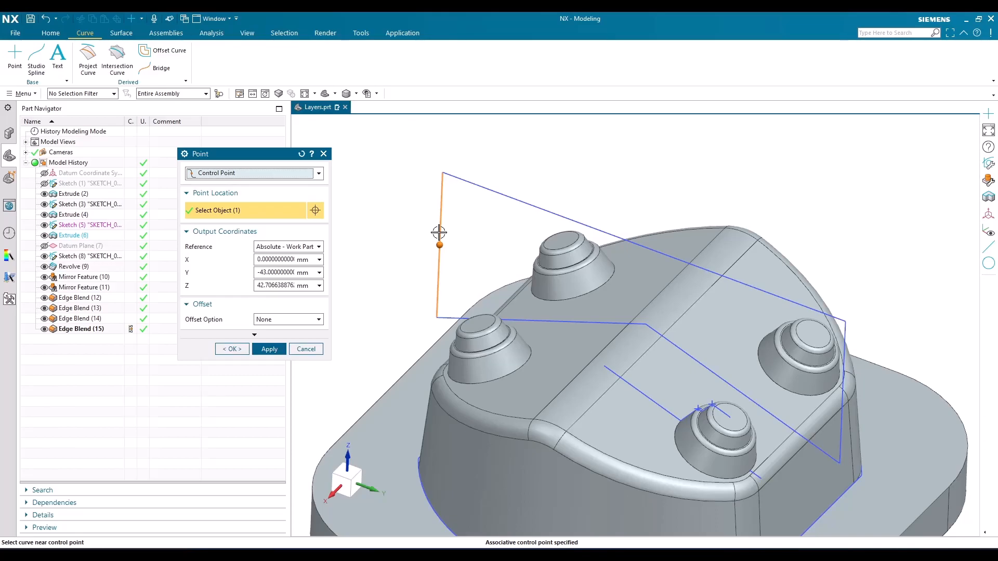
# - Re-pick the control point at the near end of the profile's long upper line, and move it to that line's midpoint
pyautogui.scroll(2, 439, 233)
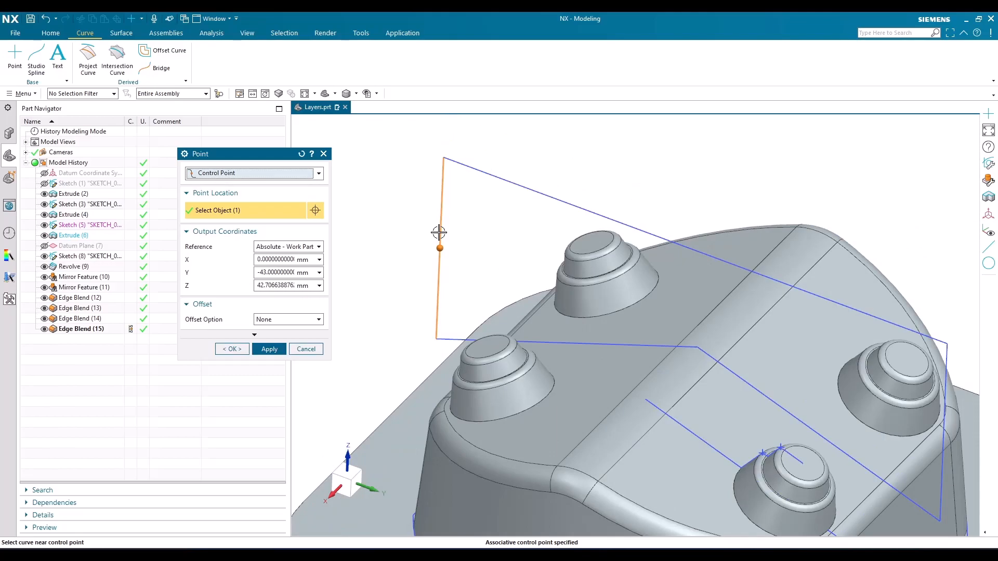
pyautogui.click(468, 166)
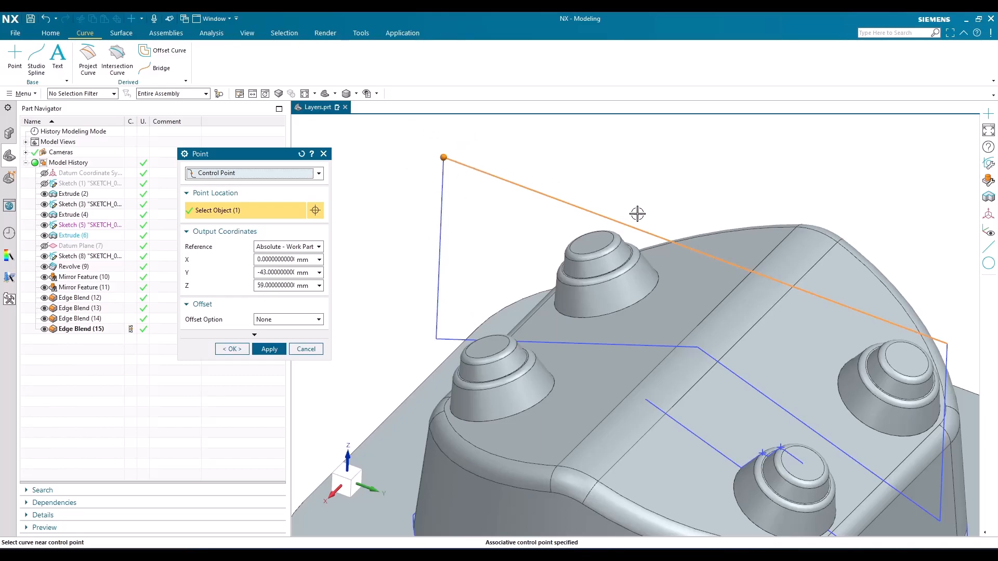
pyautogui.click(697, 252)
pyautogui.scroll(5, 697, 250)
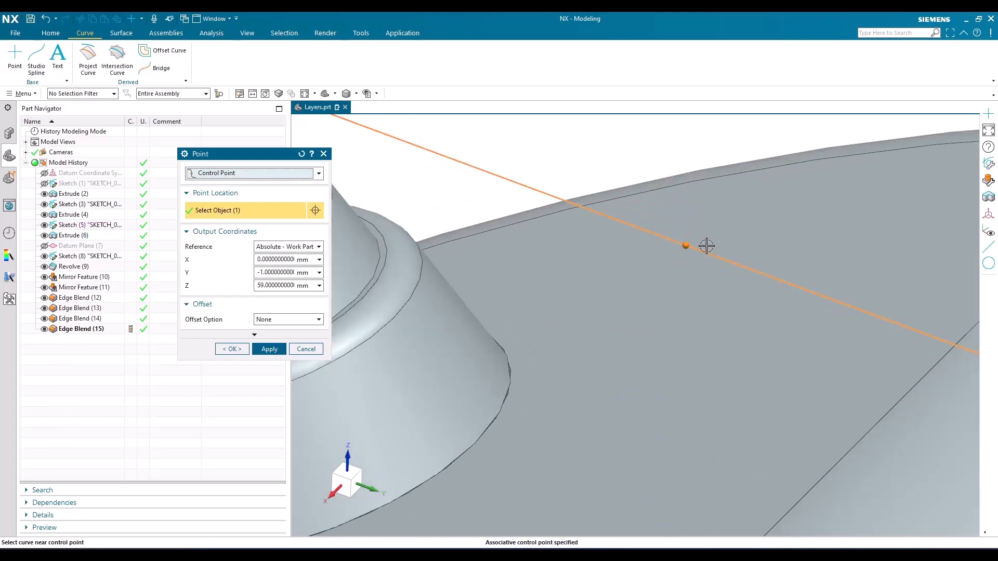
pyautogui.scroll(-2, 668, 251)
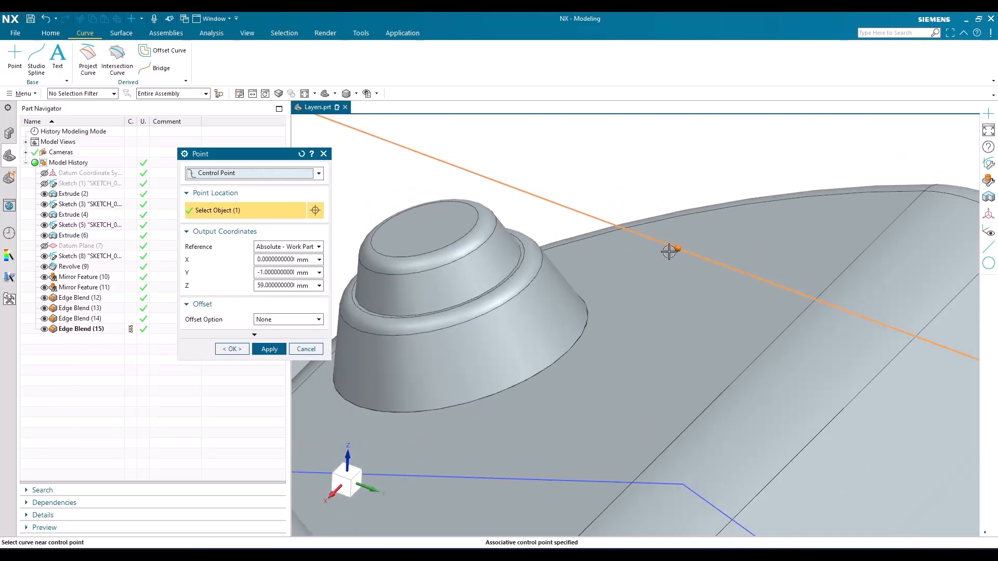
pyautogui.scroll(-2, 669, 251)
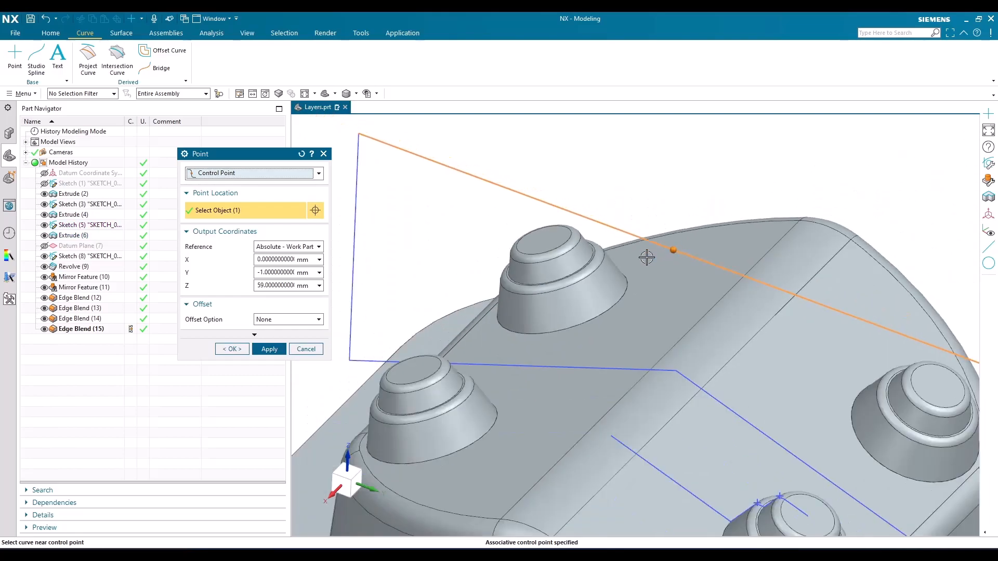
# - Switch the point type to Intersection Point and, with the Single Curve rule, pick the profile's long upper line as the first object
pyautogui.click(294, 173)
pyautogui.click(294, 184)
pyautogui.click(293, 178)
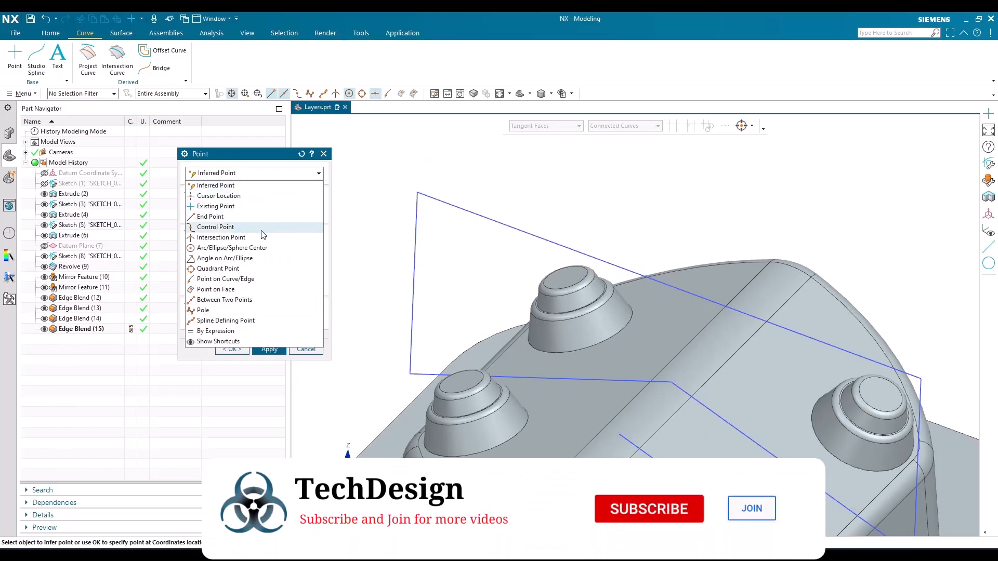
pyautogui.click(260, 240)
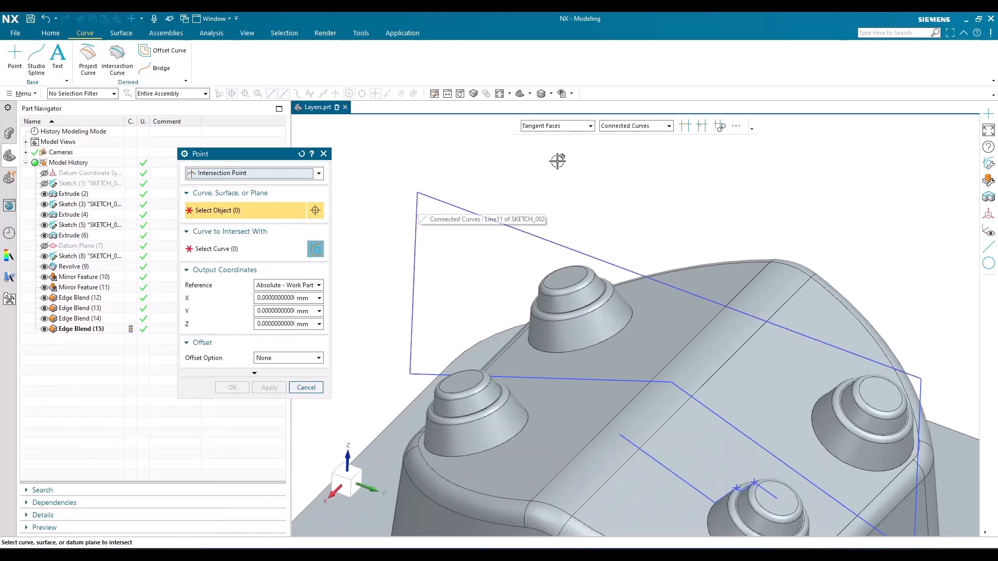
pyautogui.click(635, 127)
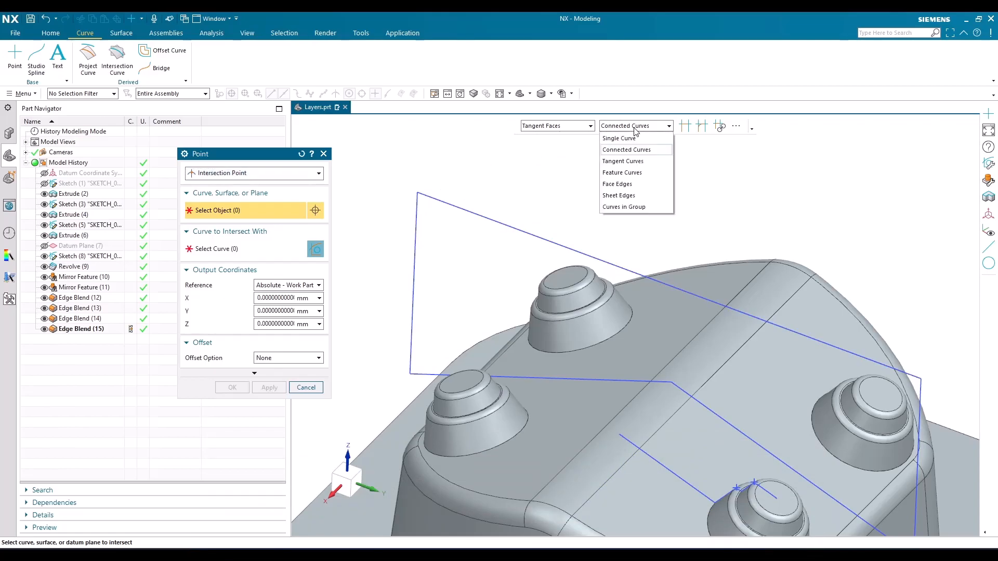
pyautogui.click(630, 138)
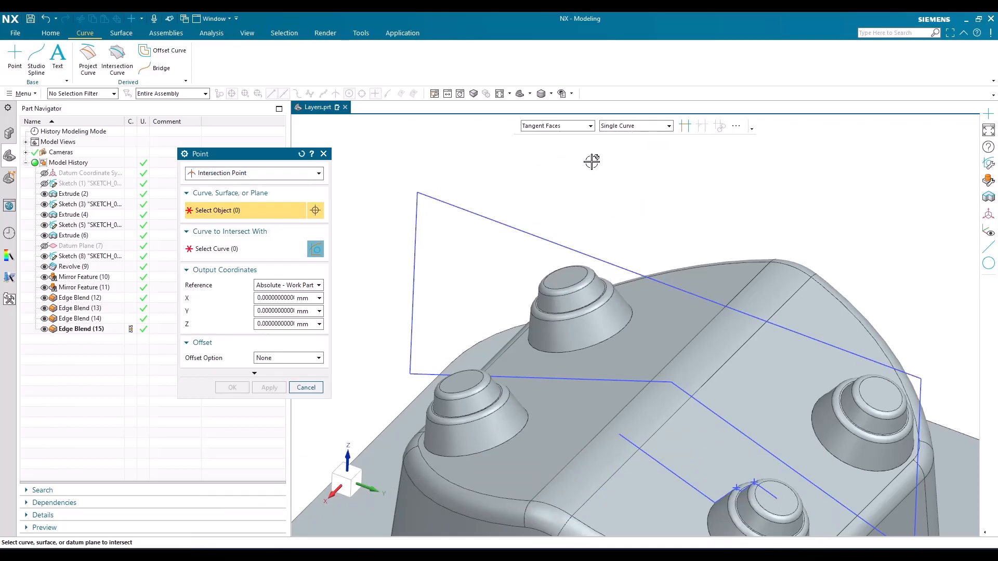
pyautogui.click(437, 203)
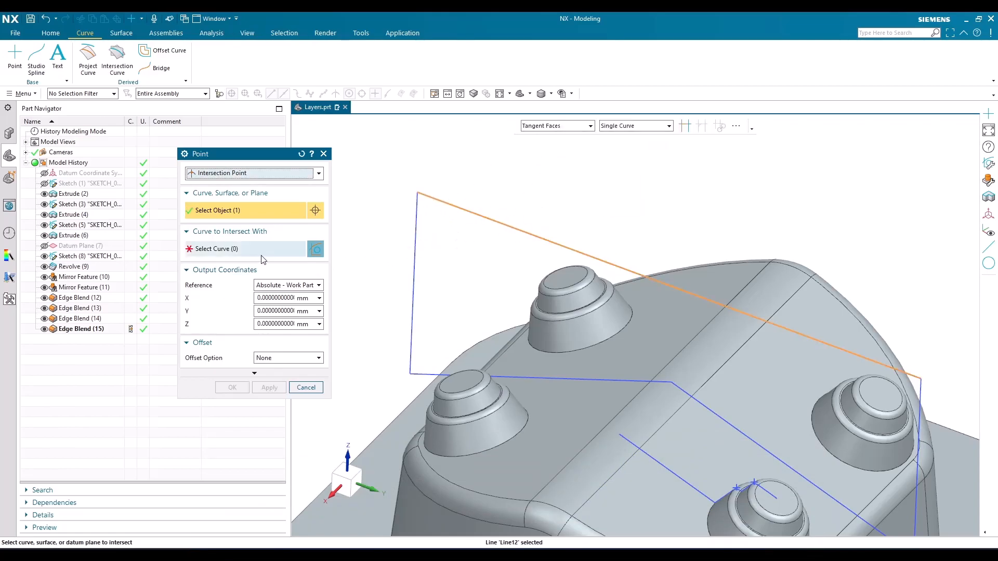
# - Try the profile's connected curves as the curve to intersect with, and deselect them
pyautogui.click(416, 216)
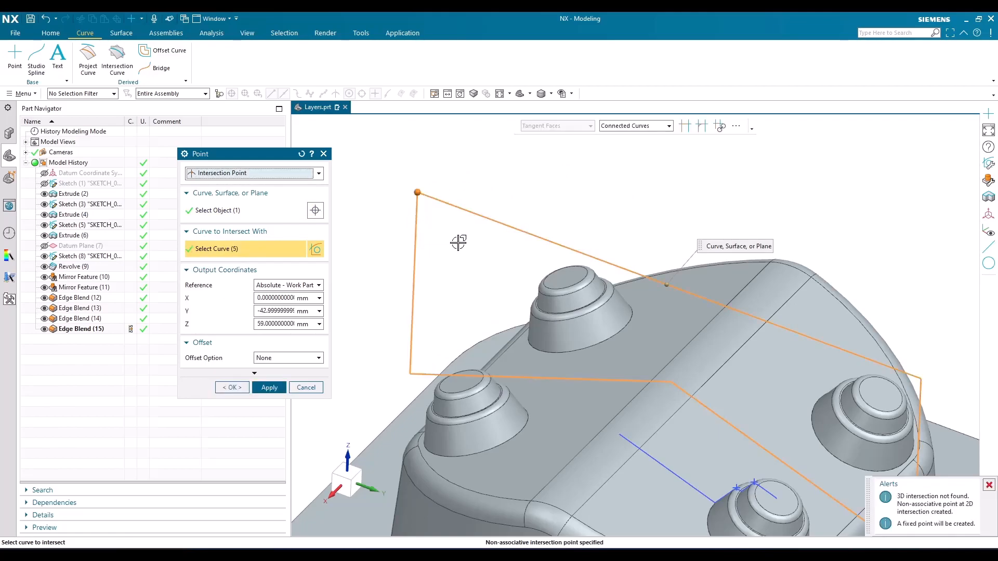
pyautogui.scroll(5, 421, 205)
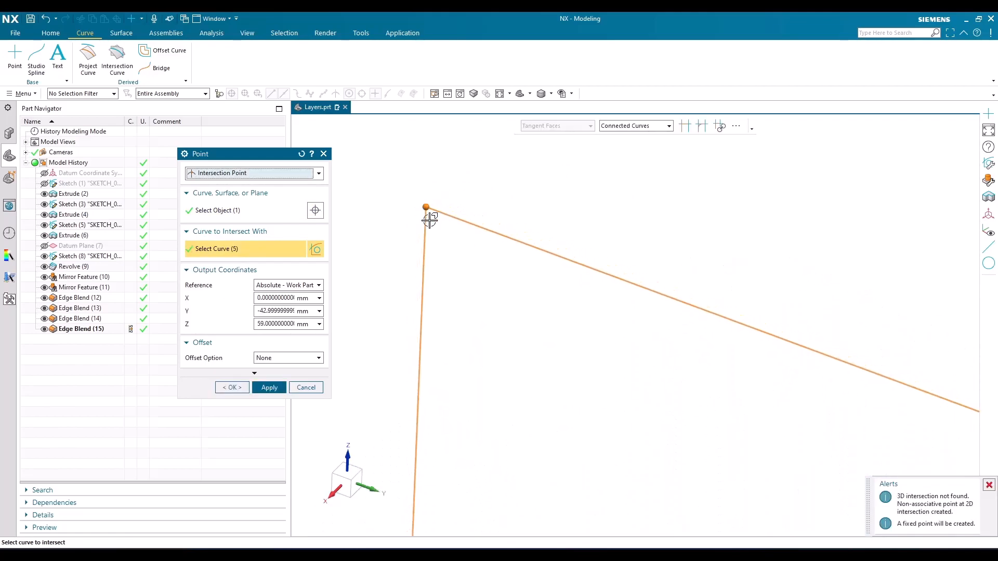
pyautogui.scroll(-5, 421, 191)
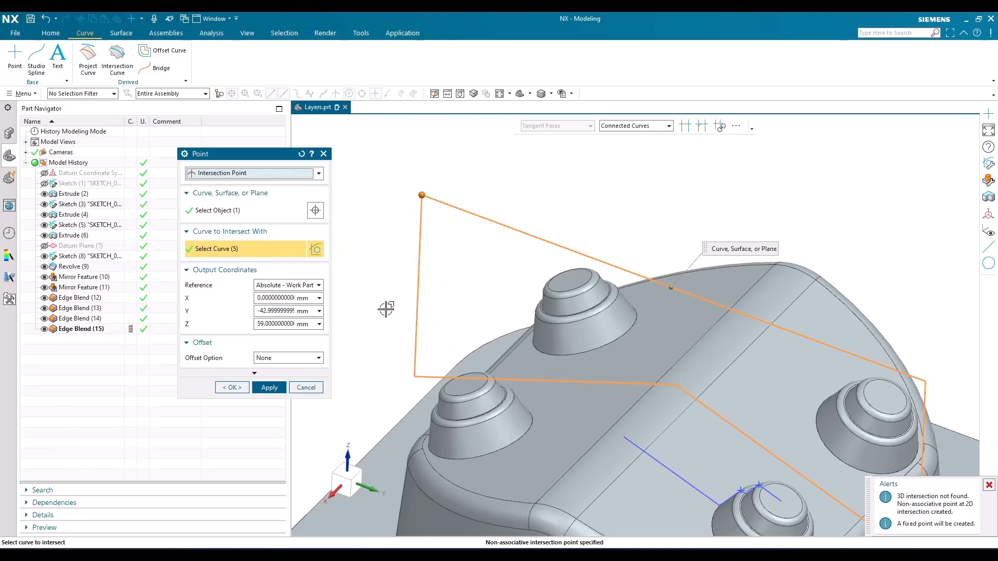
pyautogui.keyDown('shift'); pyautogui.click(417, 256); pyautogui.keyUp('shift')
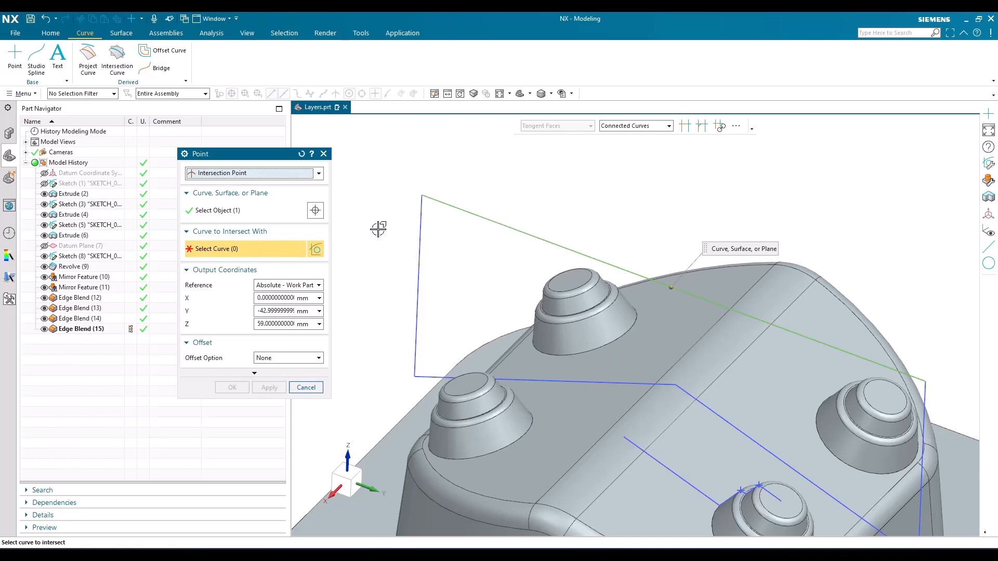
# - Set the curve rule to Single Curve, pick the free-standing vertical line as the intersecting curve, and create the point at the corner
pyautogui.click(635, 125)
pyautogui.click(613, 135)
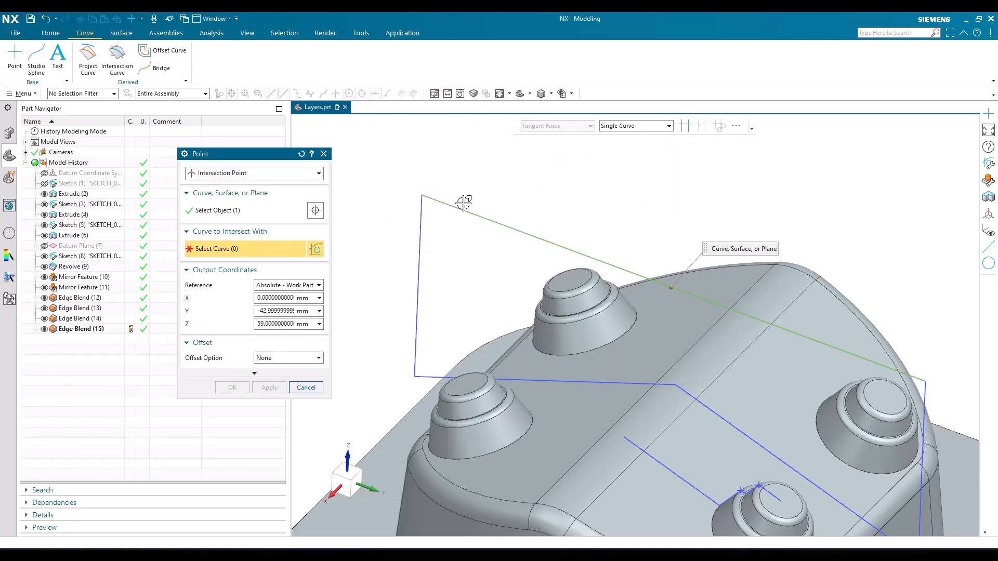
pyautogui.click(418, 238)
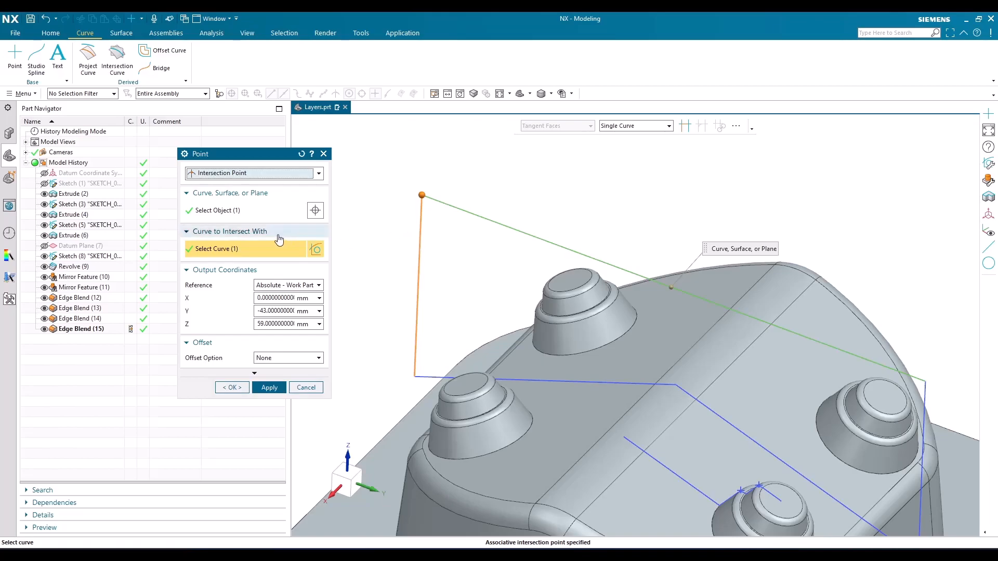
pyautogui.click(231, 212)
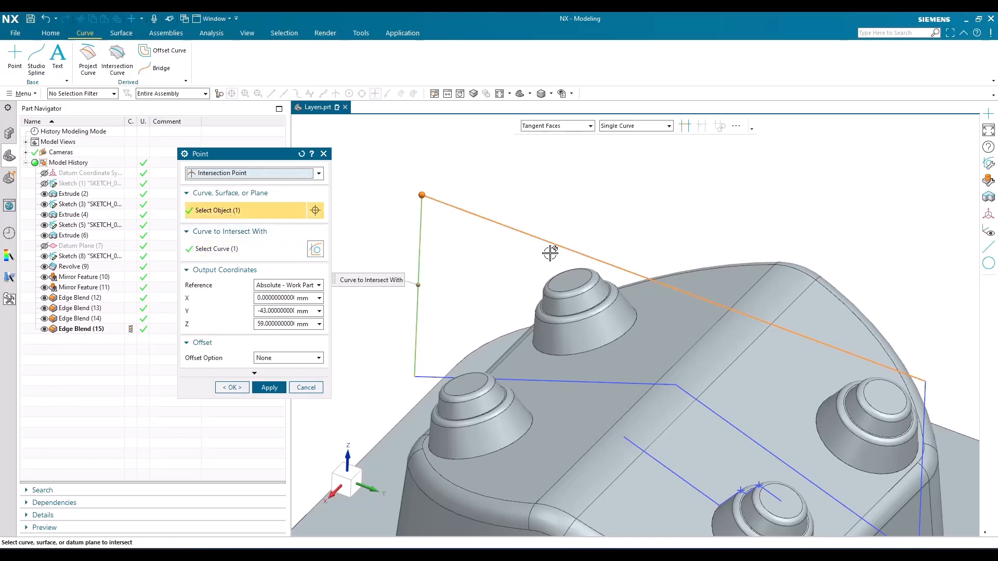
pyautogui.scroll(5, 419, 191)
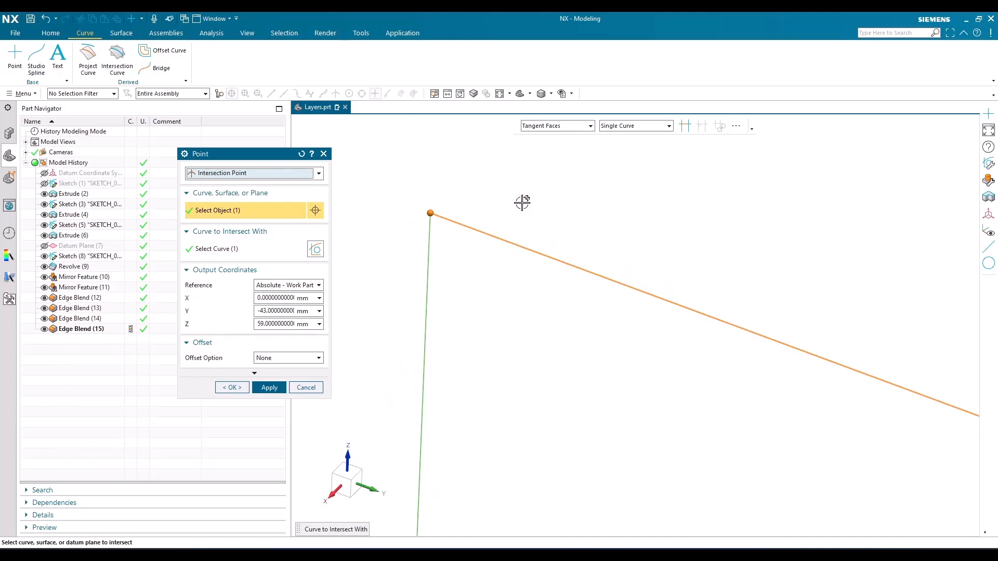
pyautogui.scroll(-3, 477, 193)
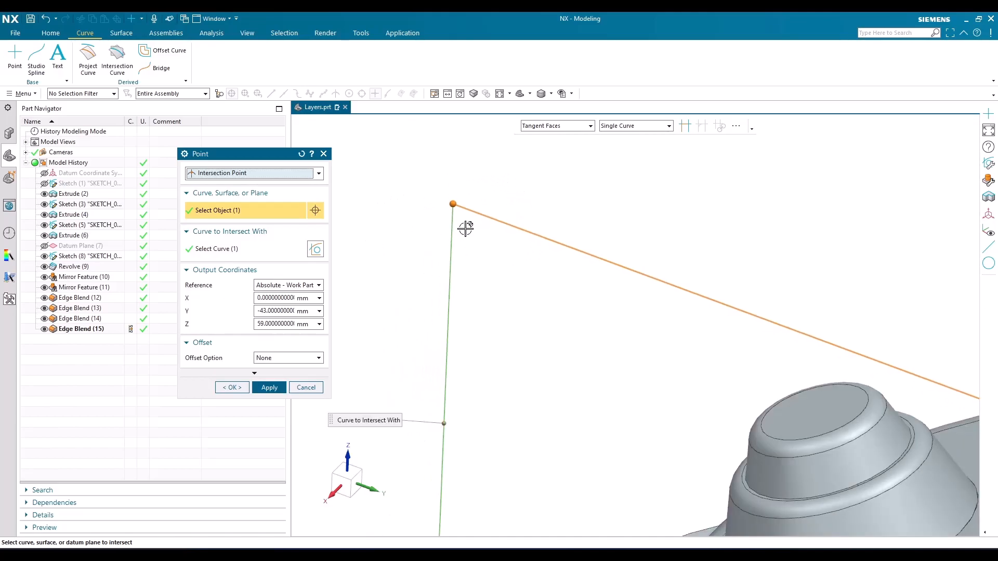
pyautogui.scroll(-3, 437, 185)
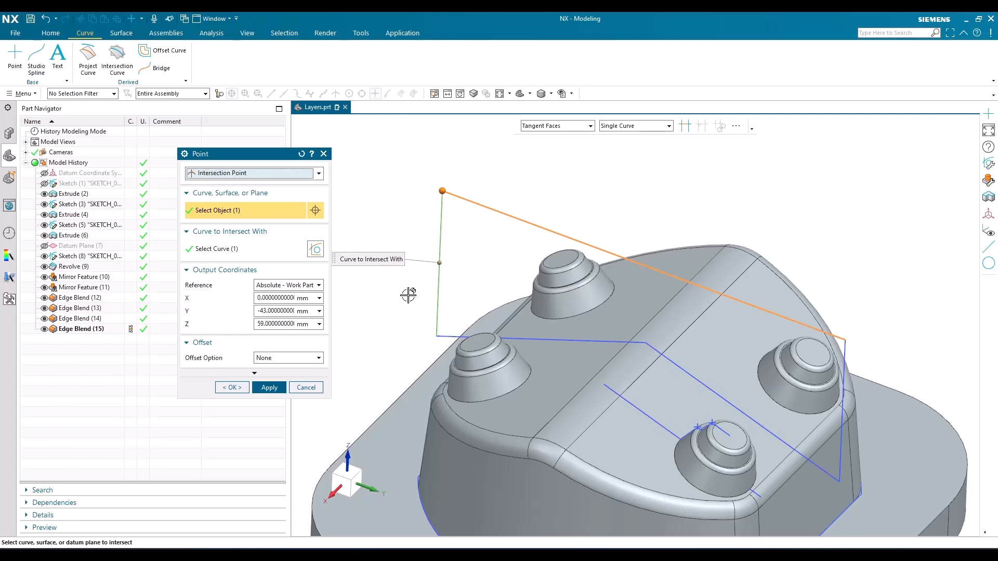
pyautogui.click(269, 387)
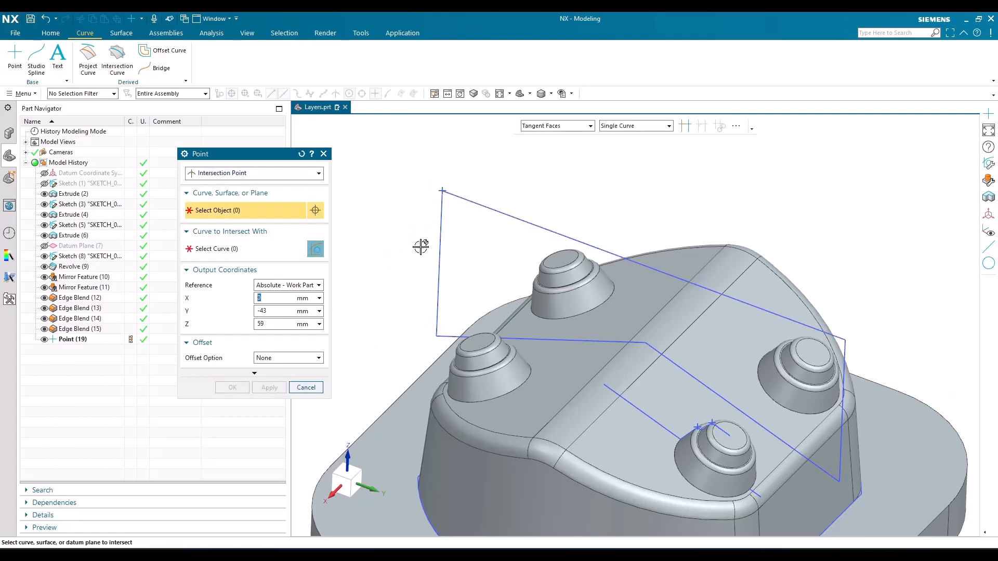
# - Try an intersection point between the tangent faces of the Revolve (9) boss and the sketch line emerging at its base, and cancel the command
pyautogui.scroll(3, 588, 436)
pyautogui.moveTo(606, 392); pyautogui.dragTo(623, 349, button='middle')
pyautogui.scroll(-3, 626, 349)
pyautogui.scroll(3, 690, 317)
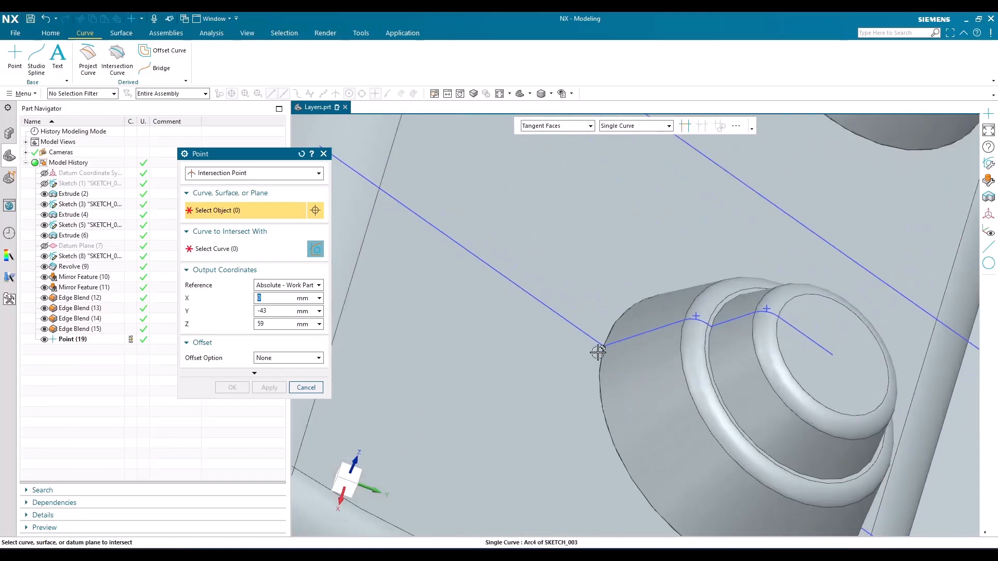
pyautogui.scroll(-3, 561, 352)
pyautogui.scroll(5, 662, 400)
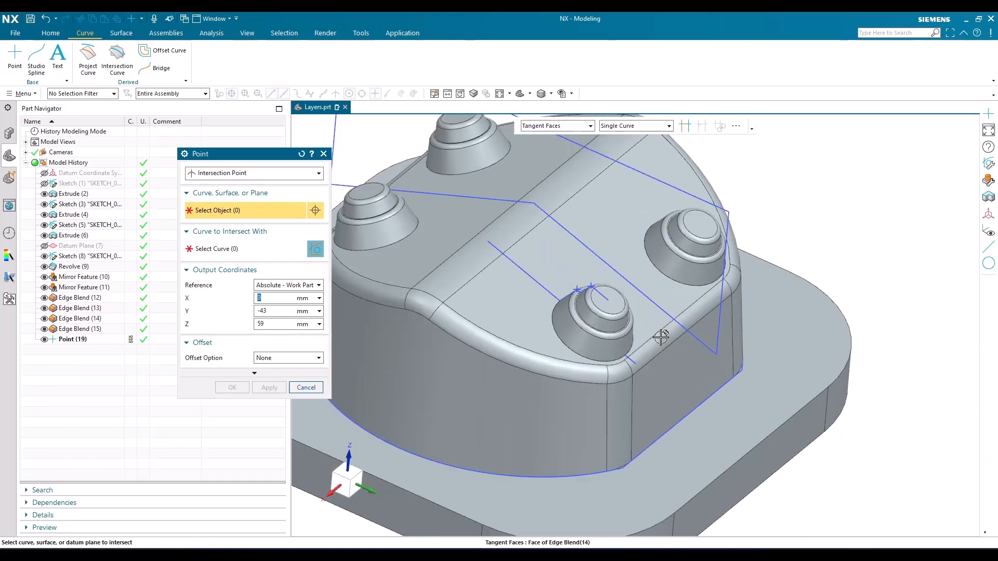
pyautogui.scroll(5, 650, 338)
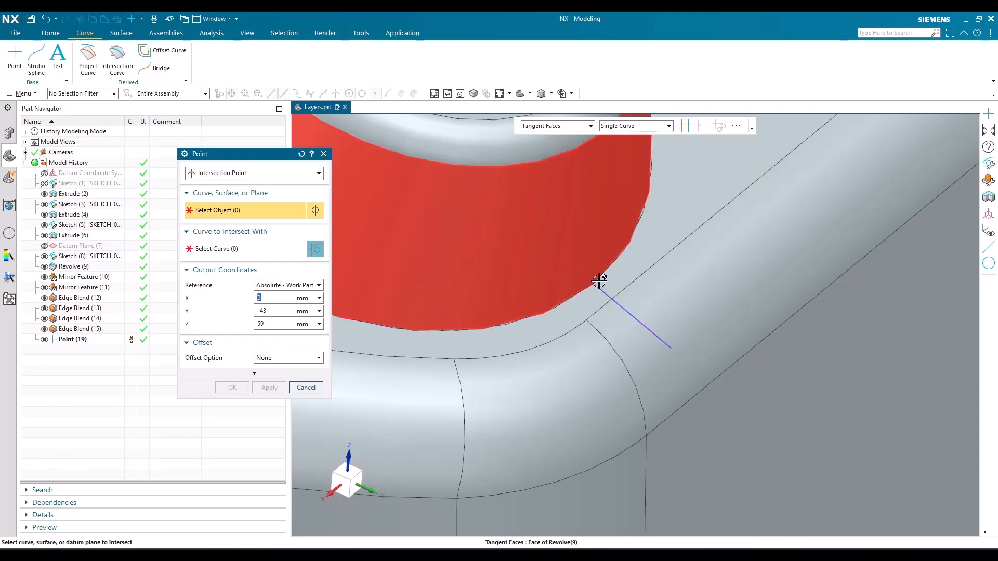
pyautogui.click(556, 243)
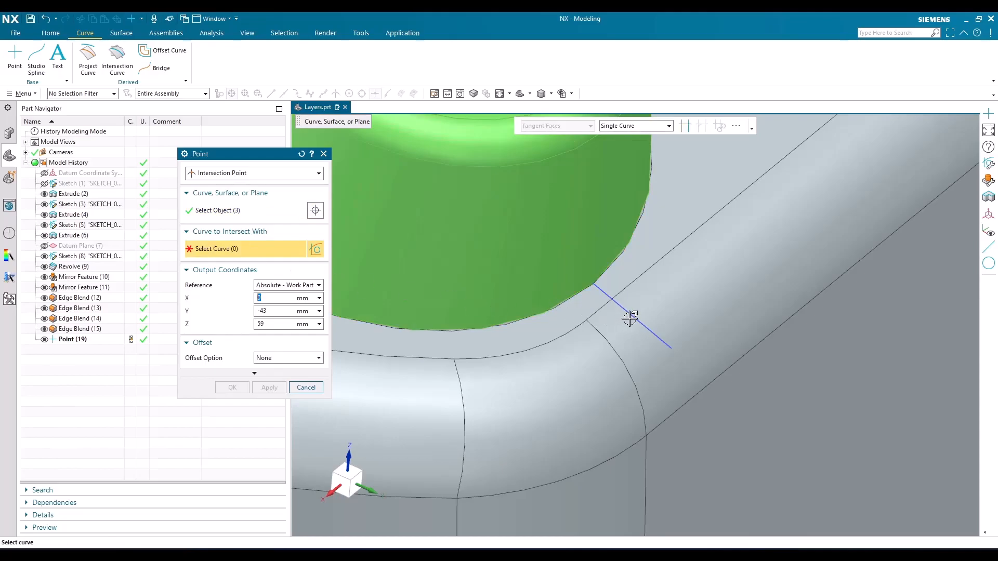
pyautogui.click(626, 343)
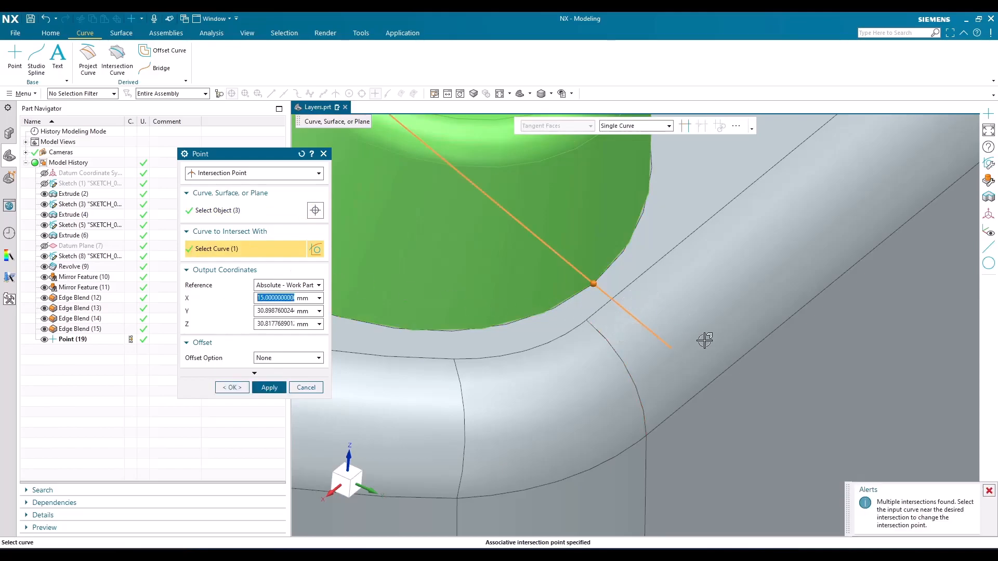
pyautogui.scroll(3, 571, 281)
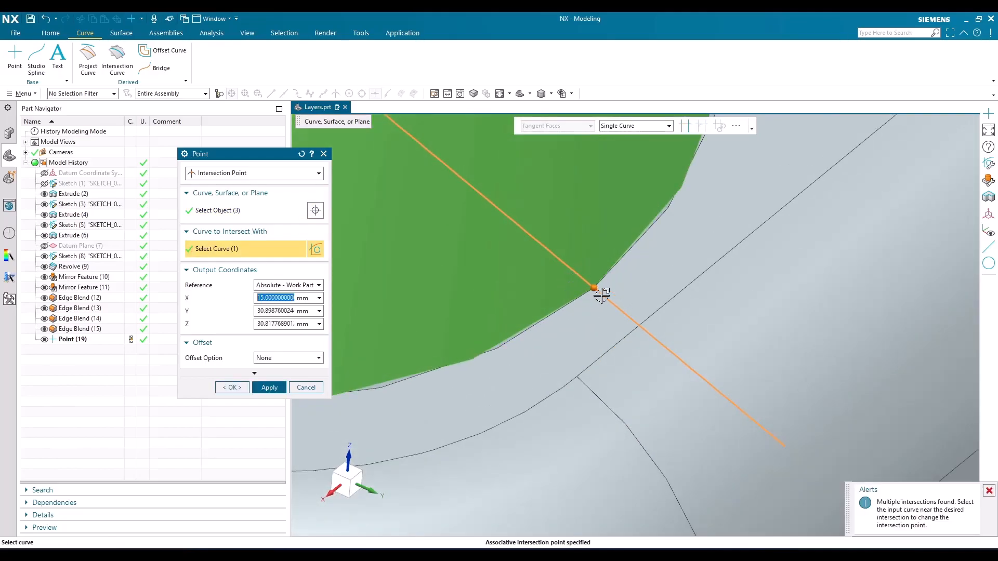
pyautogui.scroll(-1, 602, 288)
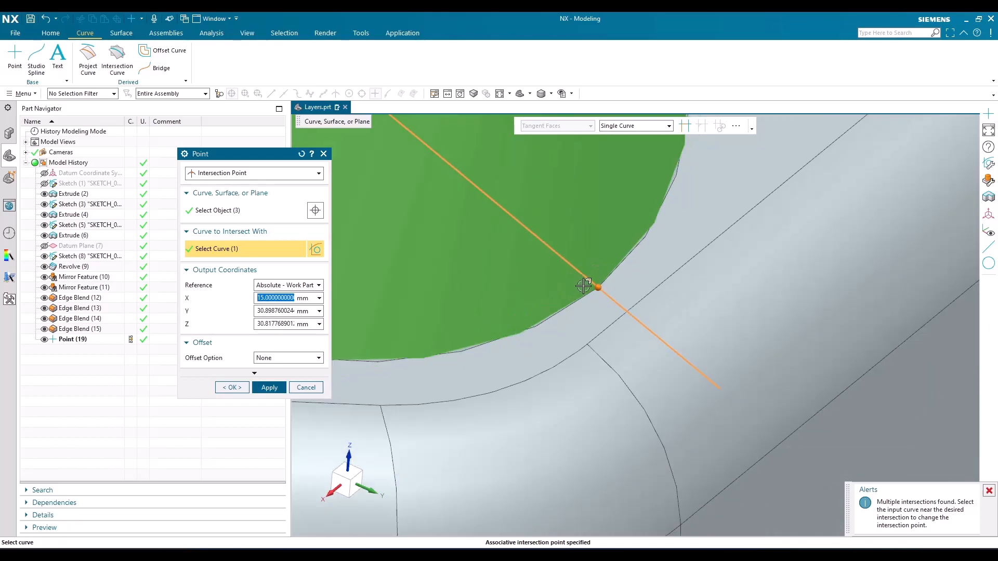
pyautogui.scroll(-2, 606, 297)
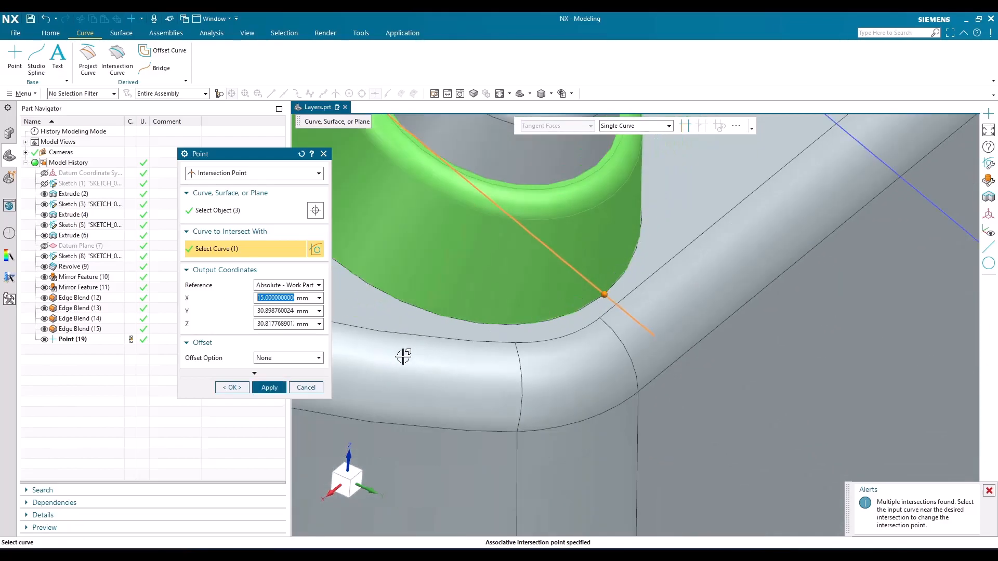
pyautogui.click(305, 387)
# - Start a new point with the Arc/Ellipse/Sphere Center type and pick the top circular edge of the Mirror Feature (11) boss
pyautogui.scroll(-5, 695, 300)
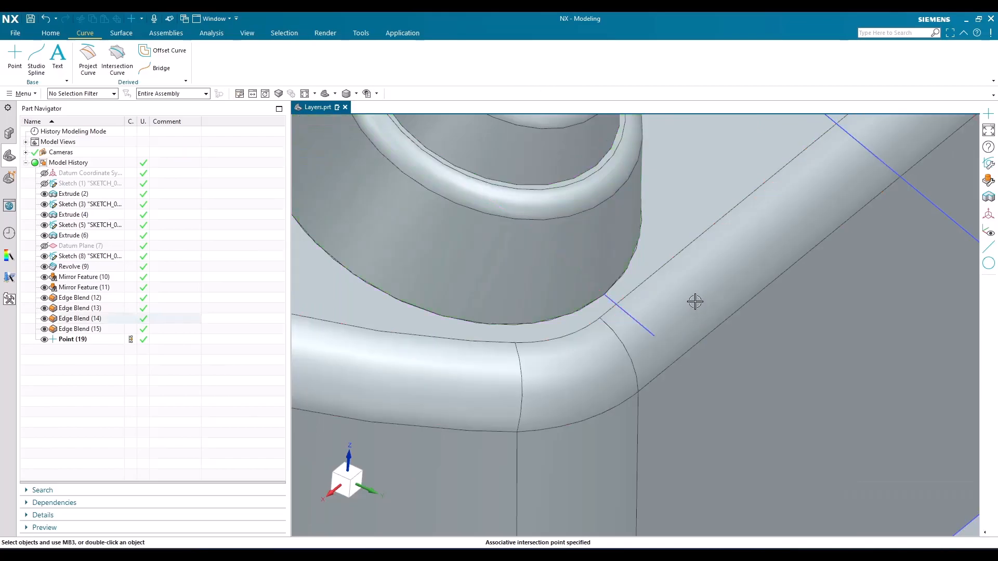
pyautogui.scroll(-2, 566, 220)
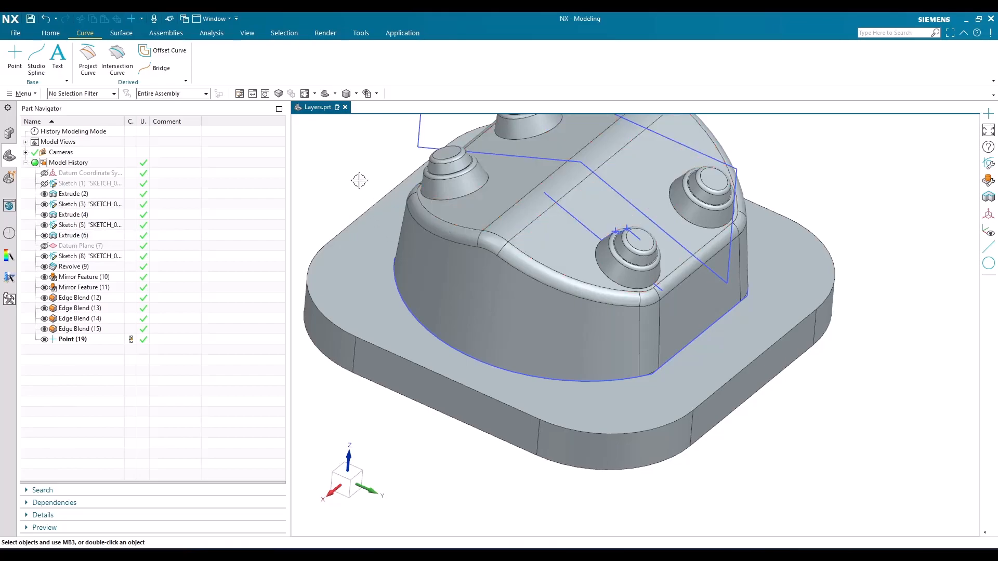
pyautogui.click(15, 55)
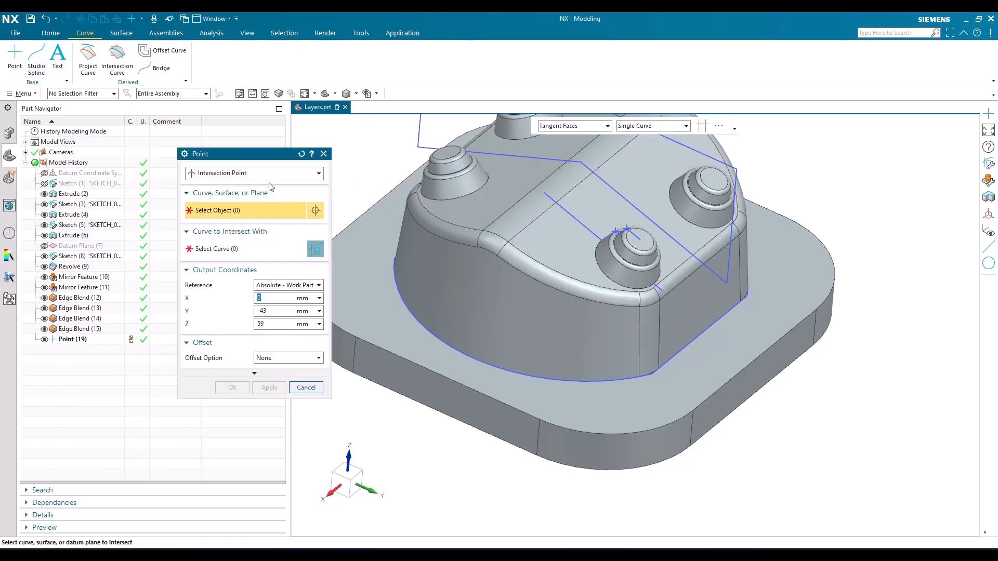
pyautogui.click(270, 173)
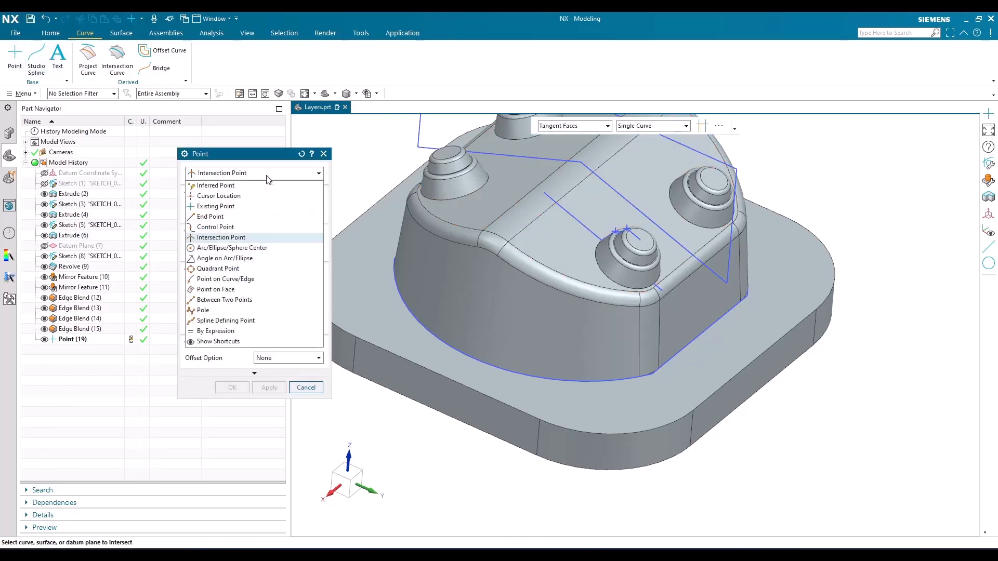
pyautogui.click(256, 250)
pyautogui.scroll(5, 475, 159)
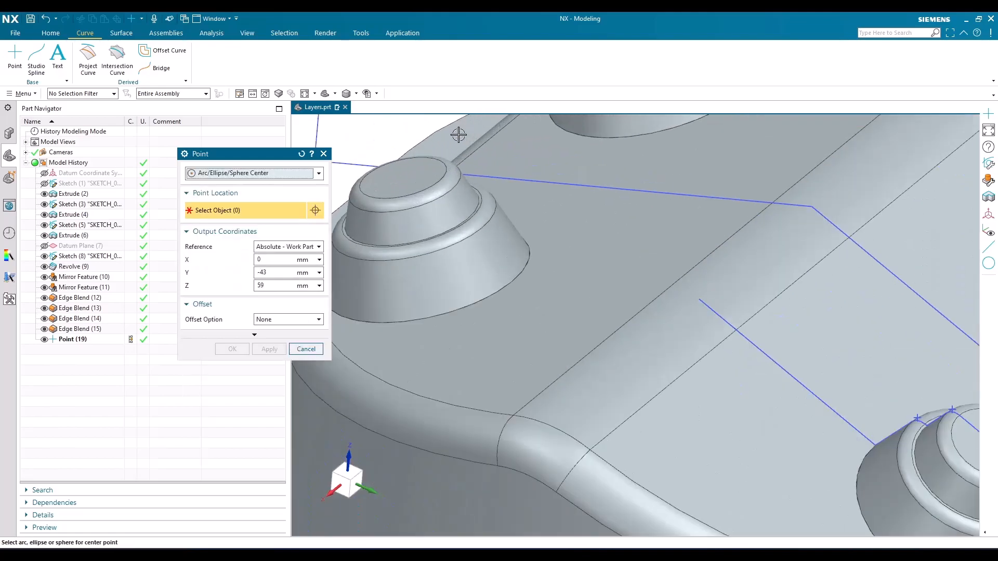
pyautogui.click(421, 214)
pyautogui.scroll(-3, 561, 247)
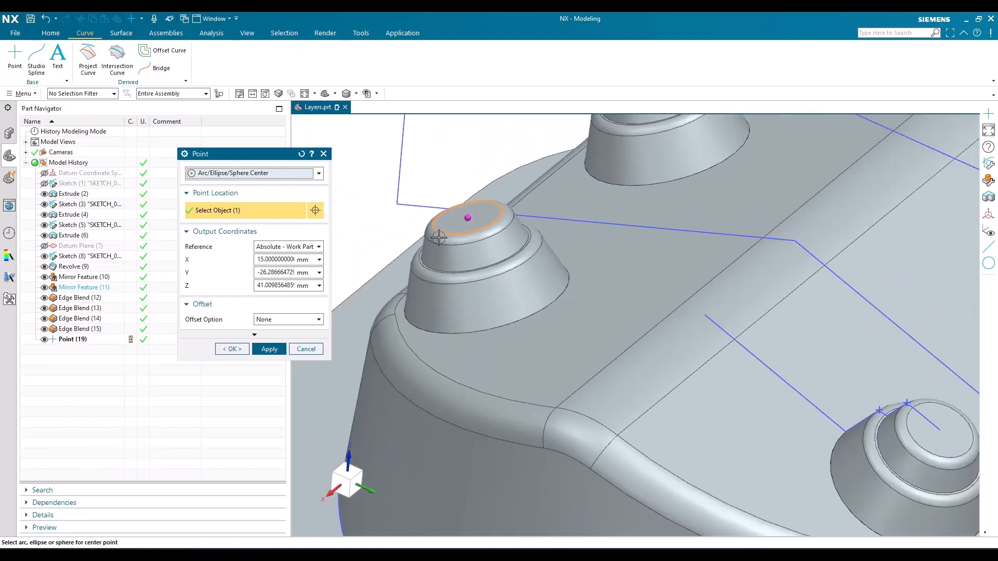
# - Re-pick the center point from the same boss's base edge, and move it to the center of the large arc at the body's base
pyautogui.click(525, 315)
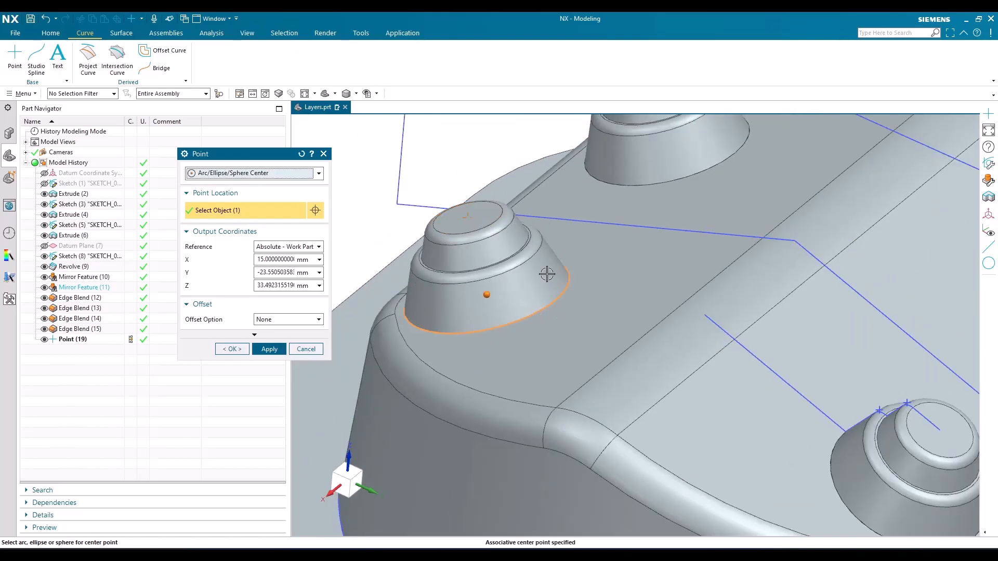
pyautogui.scroll(-4, 550, 308)
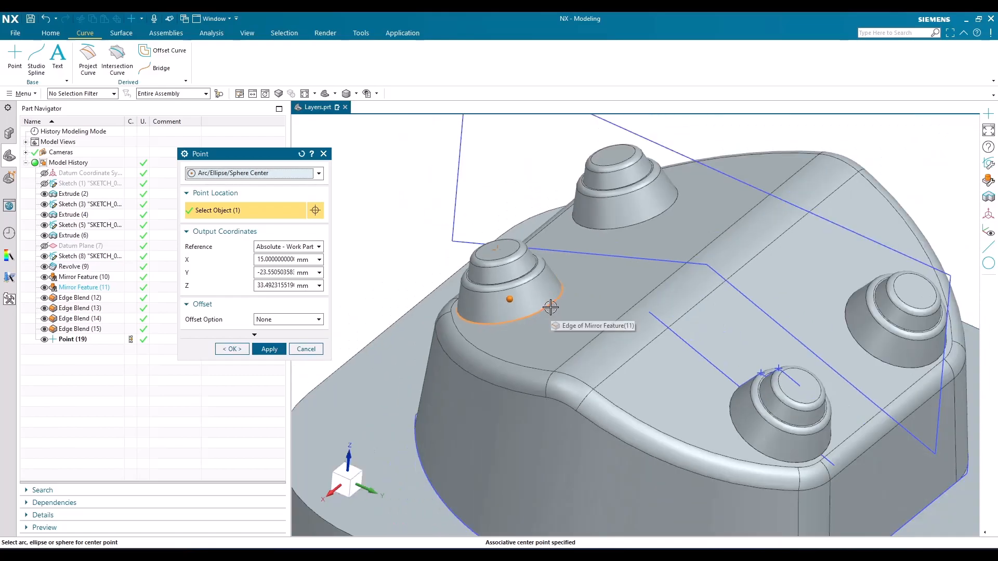
pyautogui.click(521, 448)
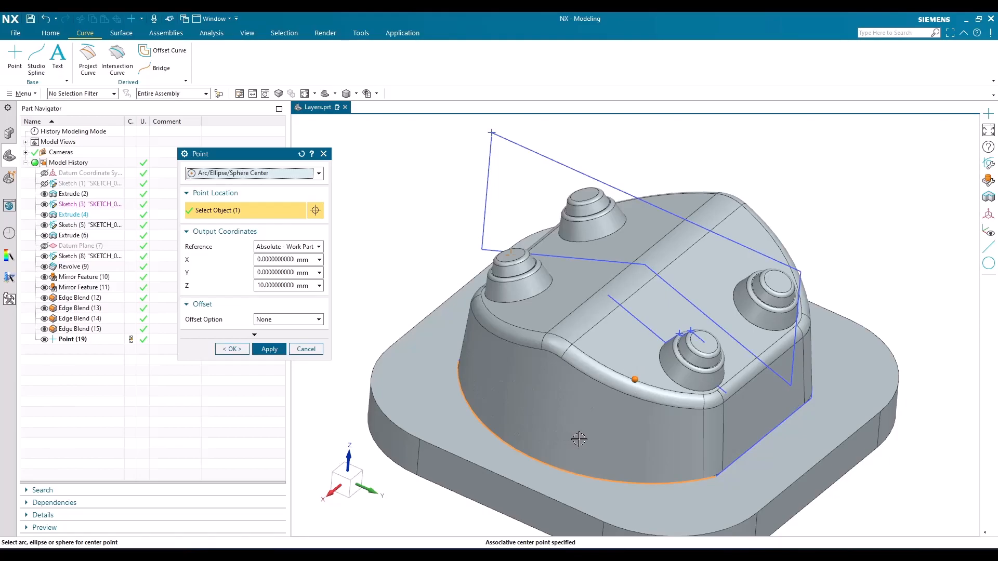
# - Switch the point type to Angle on Arc/Ellipse and pick the Edge Blend (15) corner arc on the underside of the base plate
pyautogui.click(237, 173)
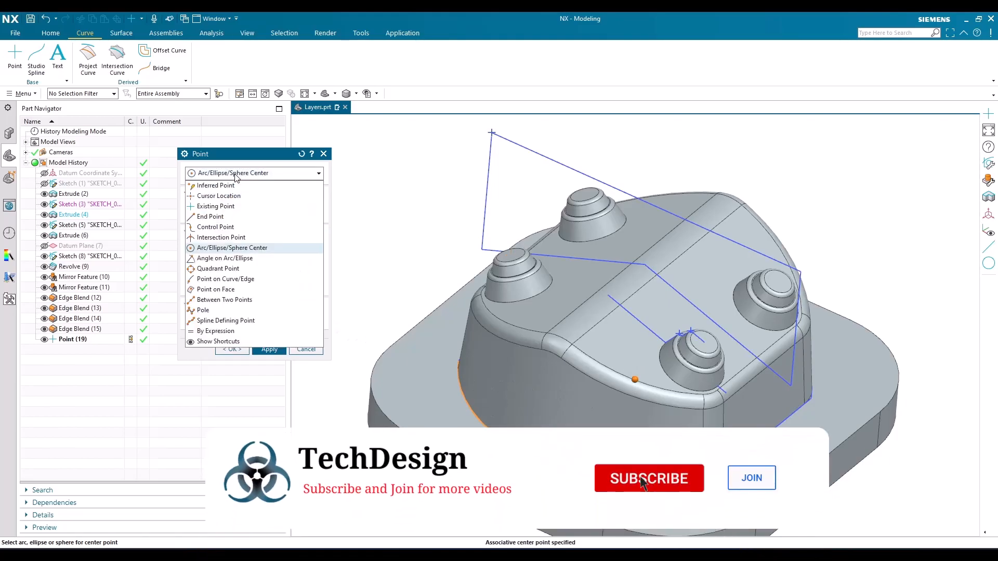
pyautogui.click(233, 260)
pyautogui.scroll(-3, 395, 279)
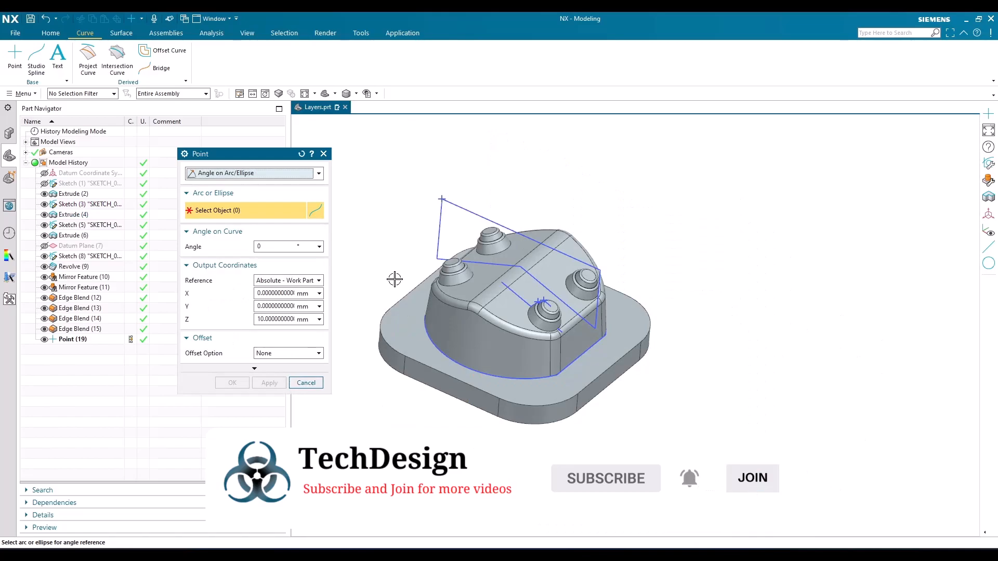
pyautogui.moveTo(394, 278); pyautogui.dragTo(383, 192, button='middle')
pyautogui.press('F8')
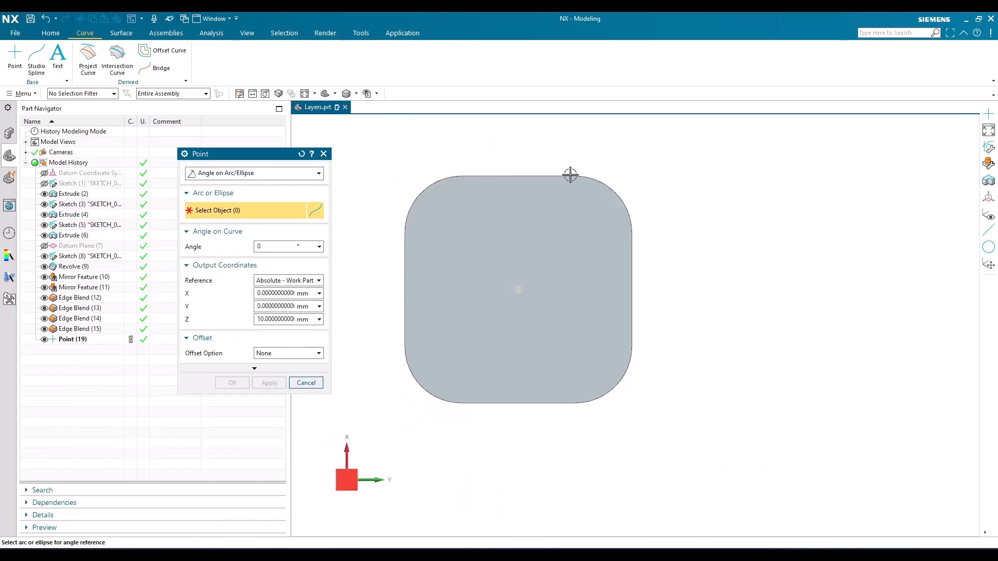
pyautogui.scroll(-2, 686, 162)
pyautogui.scroll(5, 539, 185)
pyautogui.scroll(1, 472, 161)
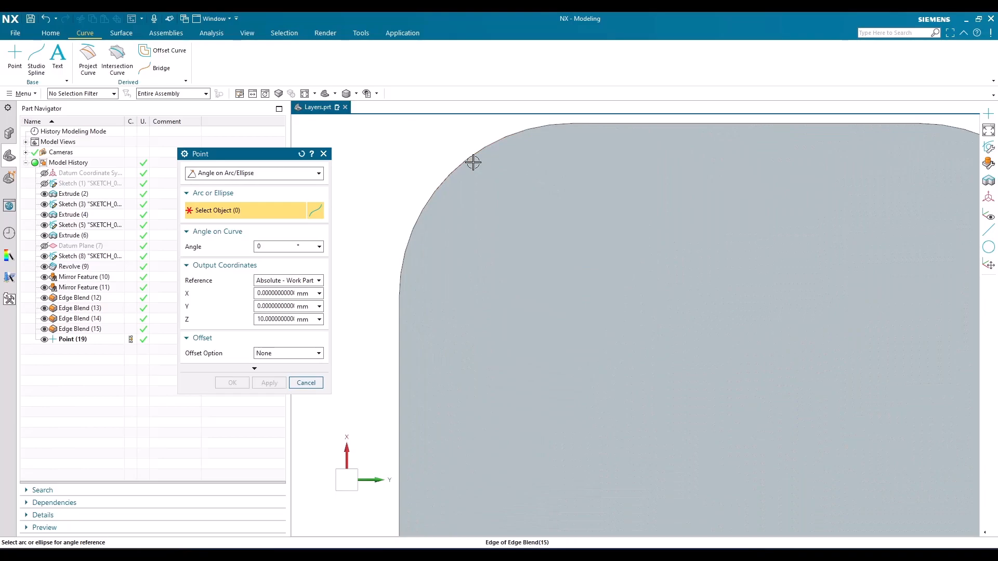
pyautogui.scroll(-1, 463, 207)
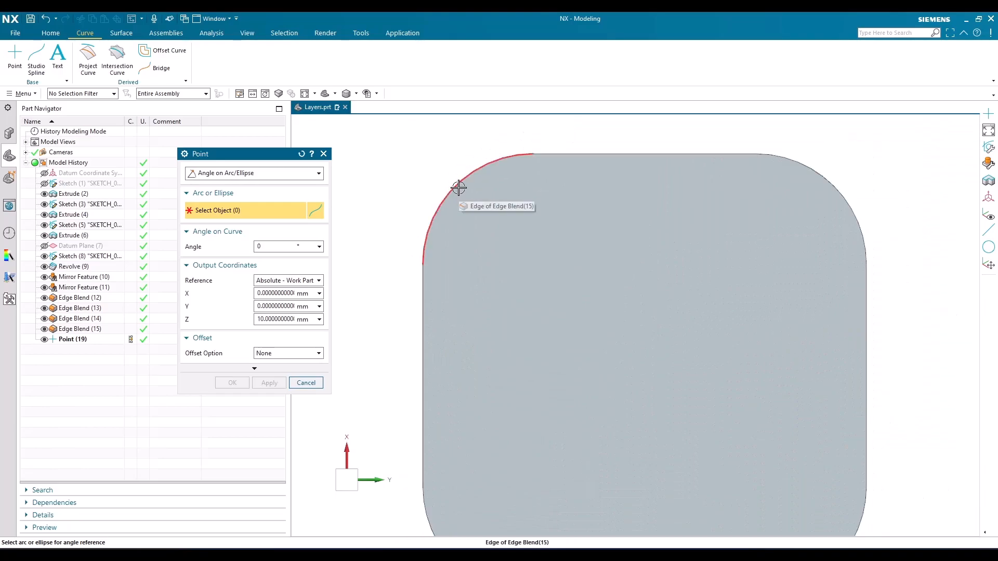
pyautogui.click(459, 188)
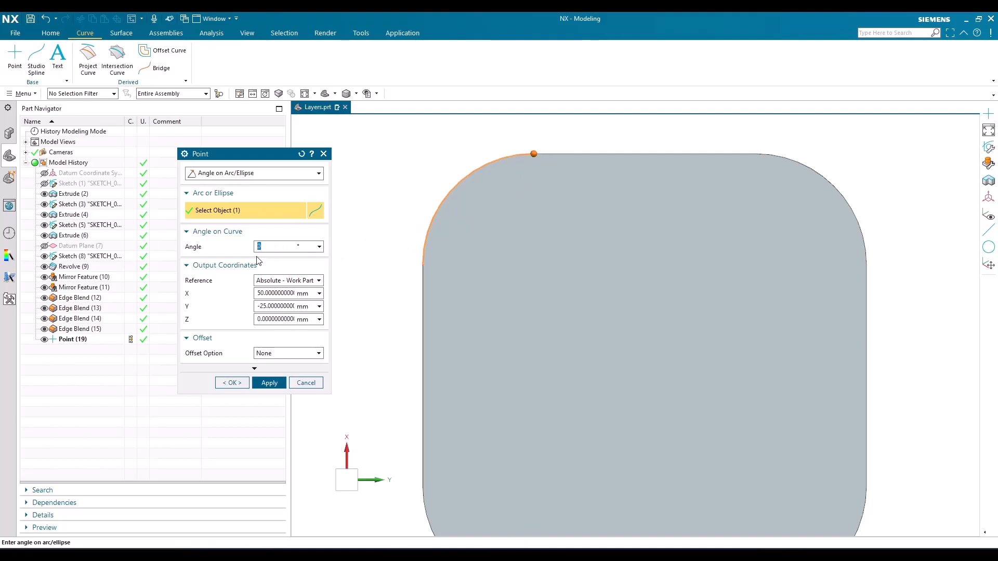
# - Try angles of 90°, 45° and 180° on the corner arc, and create the point at 270°
pyautogui.write('90')
pyautogui.scroll(1, 407, 283)
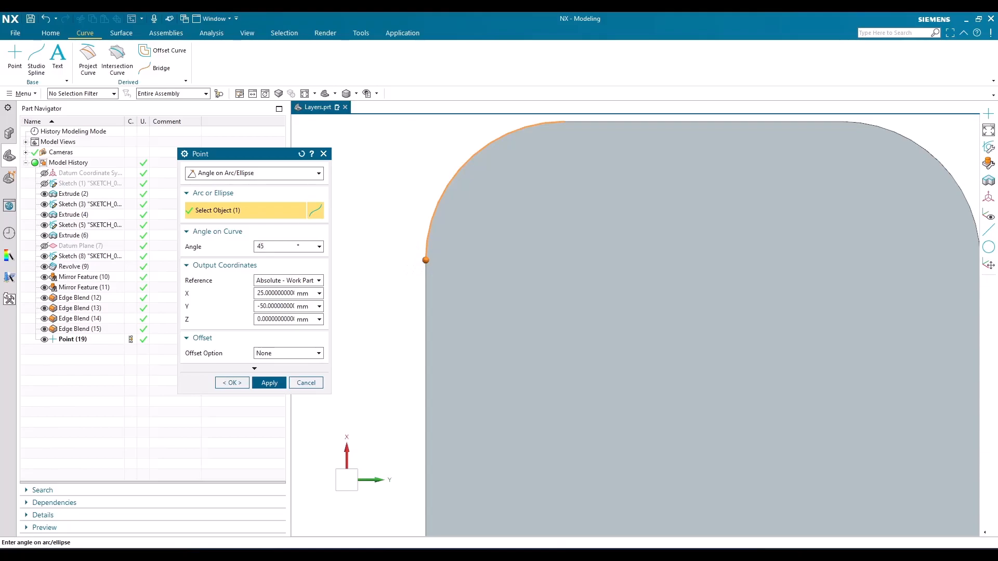
pyautogui.press('Return')
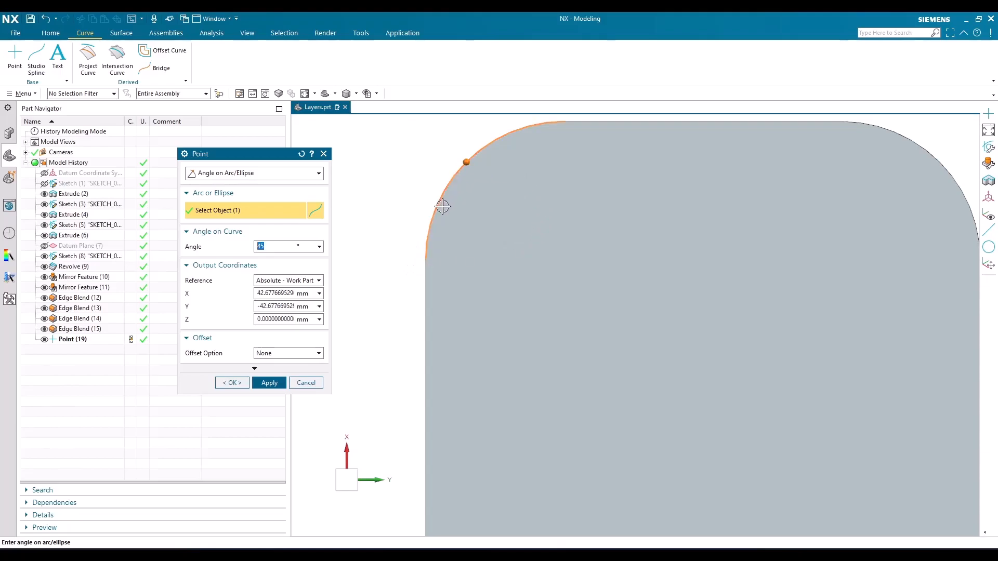
pyautogui.scroll(-2, 432, 192)
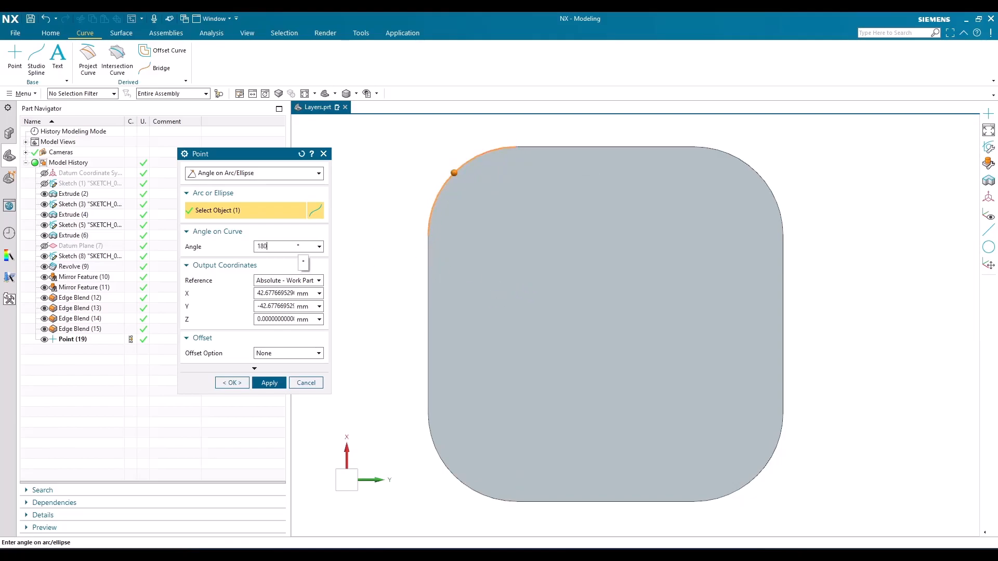
pyautogui.press('Return')
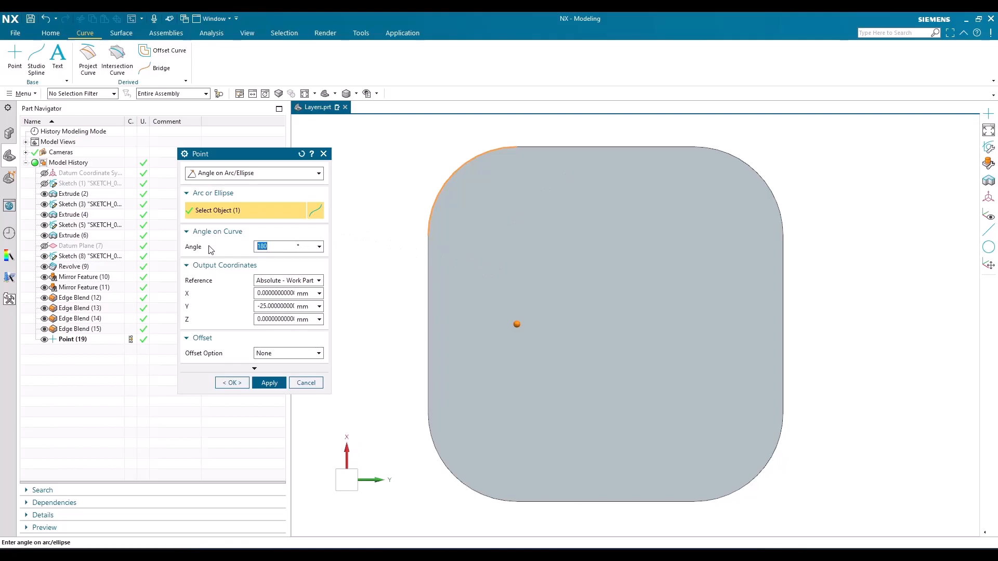
pyautogui.press('Return')
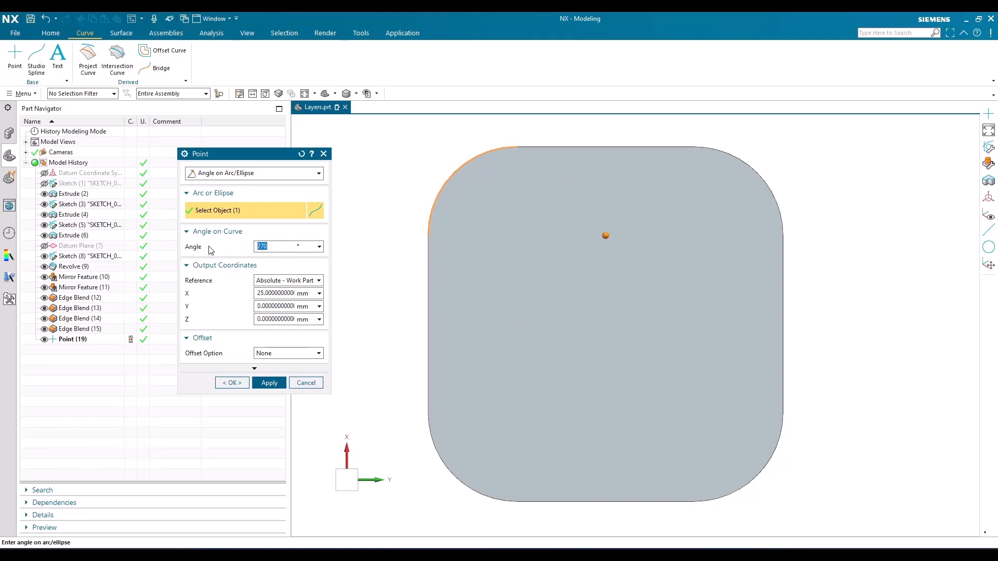
pyautogui.click(269, 382)
# - Change the point type to Quadrant Point and try the quadrants at both ends of the same underside corner arc
pyautogui.scroll(-2, 497, 227)
pyautogui.moveTo(487, 244); pyautogui.dragTo(504, 307, button='middle')
pyautogui.click(222, 172)
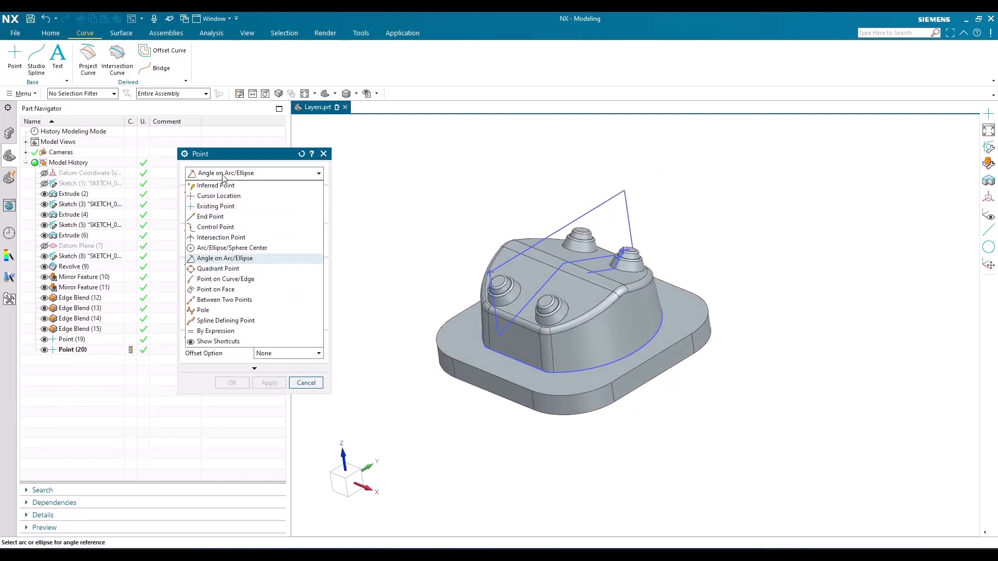
pyautogui.click(215, 269)
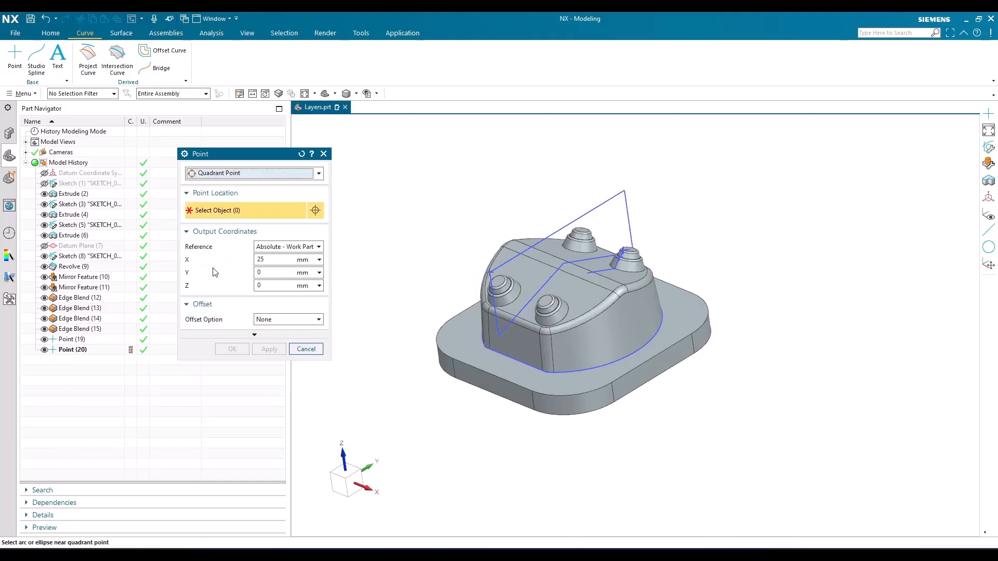
pyautogui.click(224, 174)
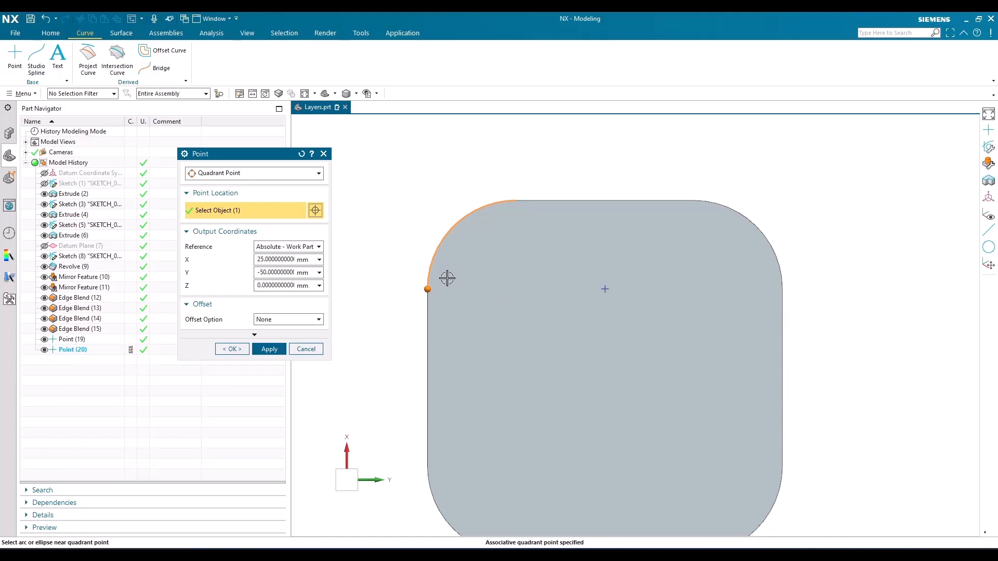
pyautogui.click(486, 206)
pyautogui.click(443, 239)
pyautogui.click(493, 206)
pyautogui.scroll(-3, 466, 185)
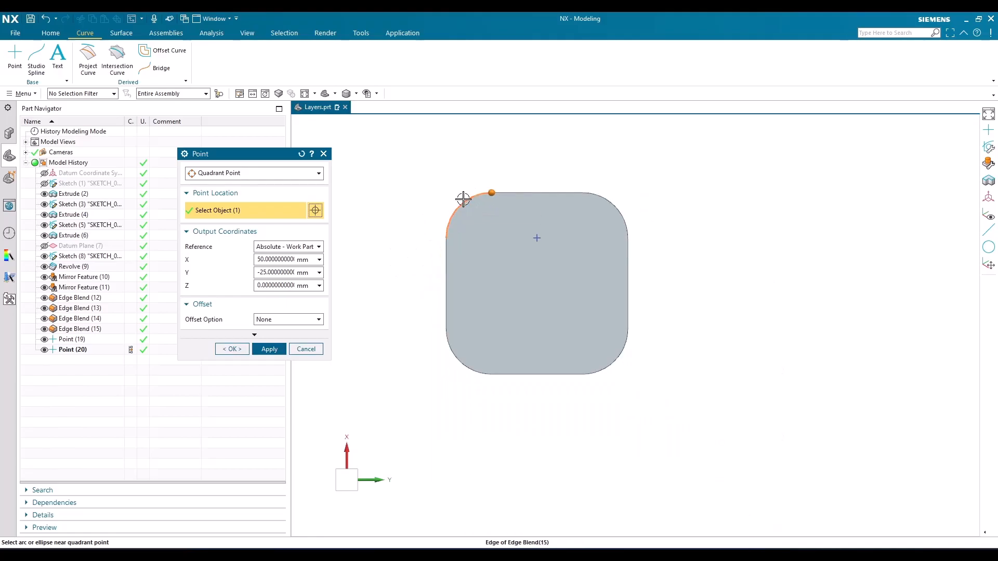
# - Try different quadrants on the top circular edge of the Mirror Feature (11) boss, and create the point at its negative-Y quadrant
pyautogui.moveTo(461, 198); pyautogui.dragTo(499, 301, button='middle')
pyautogui.scroll(5, 519, 322)
pyautogui.click(535, 327)
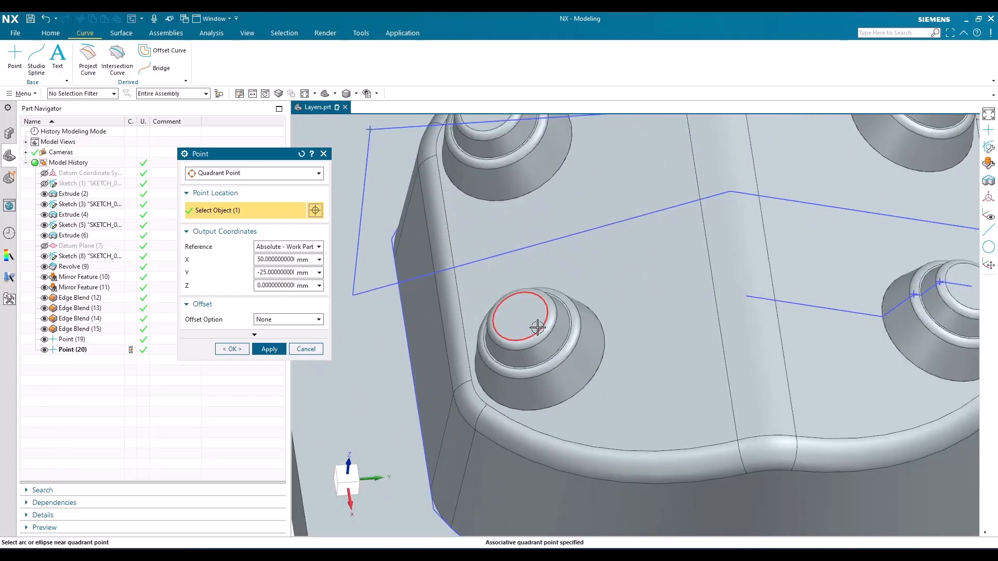
pyautogui.scroll(5, 564, 317)
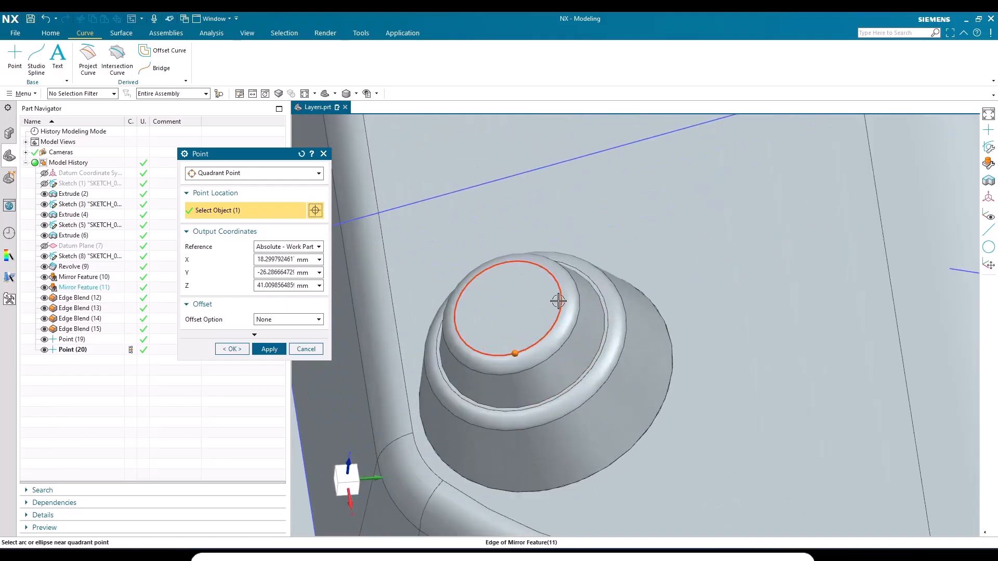
pyautogui.click(565, 309)
pyautogui.click(516, 272)
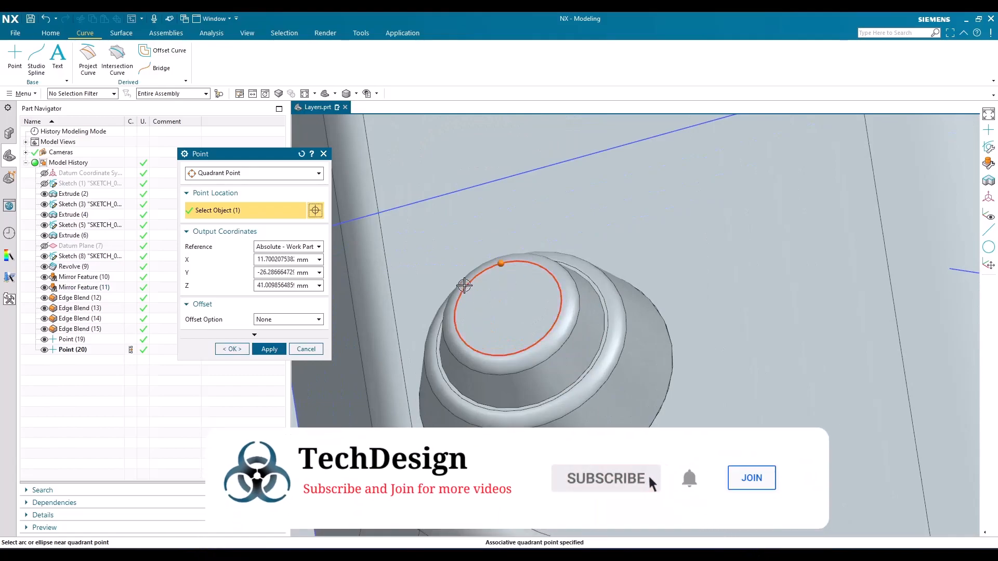
pyautogui.click(464, 285)
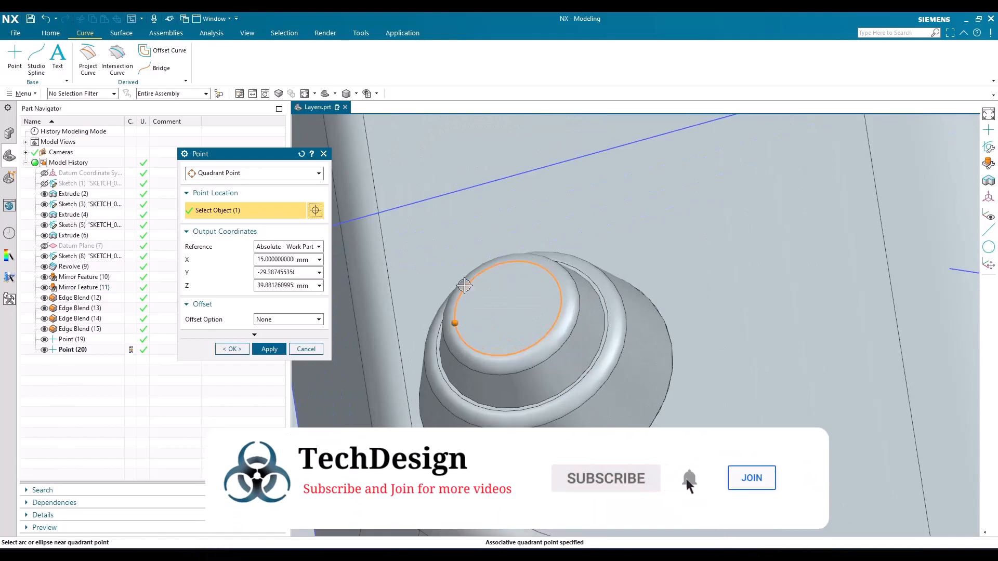
pyautogui.click(268, 350)
pyautogui.hotkey('ctrl', 'f')
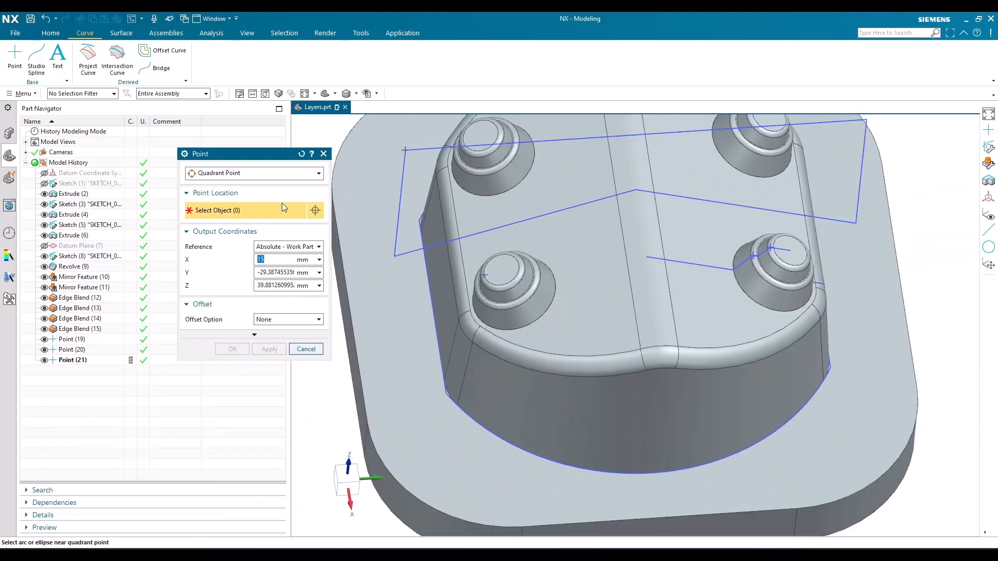
# - Switch to Point on Curve/Edge and pick the connected sketch lines on the free-standing vertical line, about 7.3 mm from its start
pyautogui.click(260, 173)
pyautogui.click(253, 280)
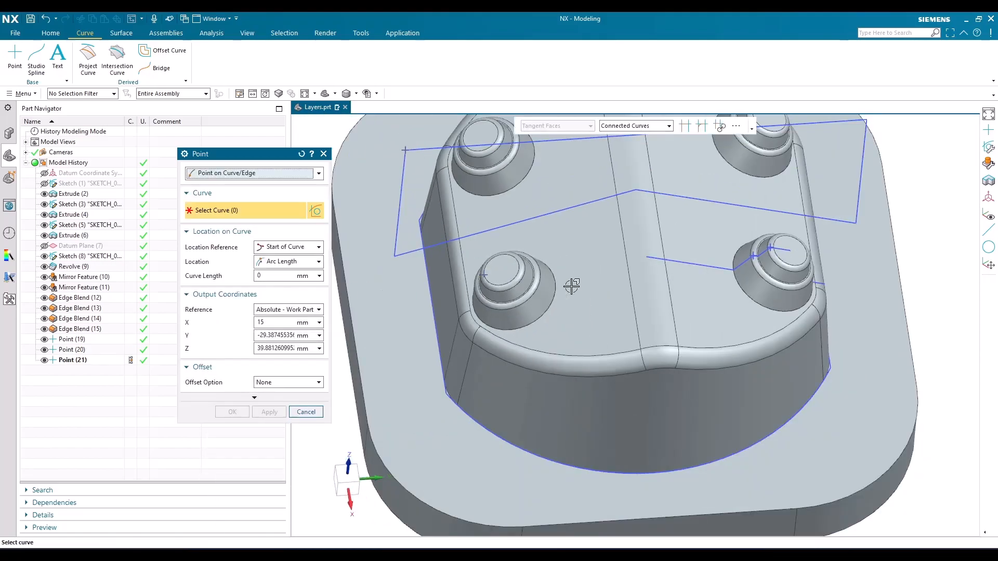
pyautogui.scroll(-3, 572, 286)
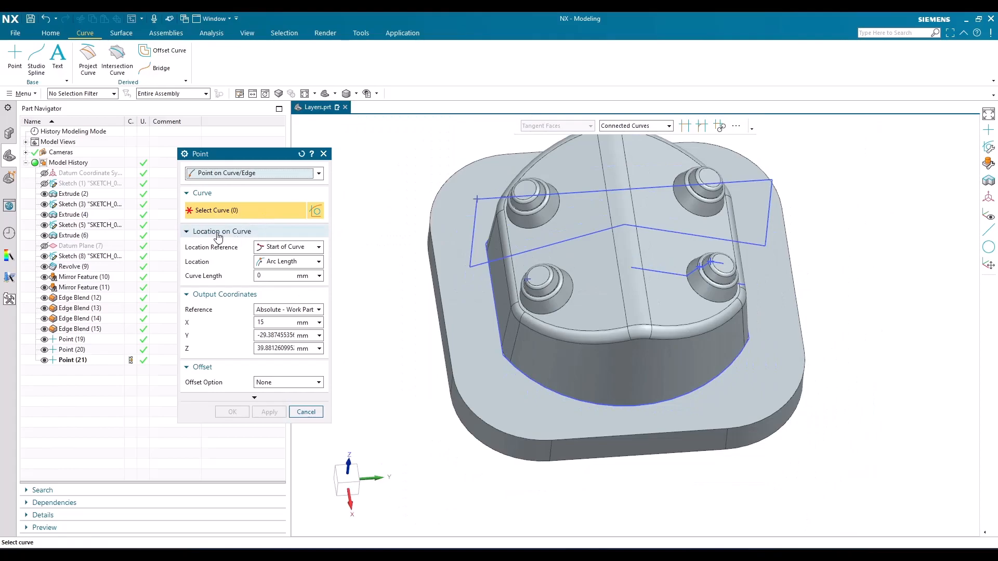
pyautogui.scroll(3, 486, 226)
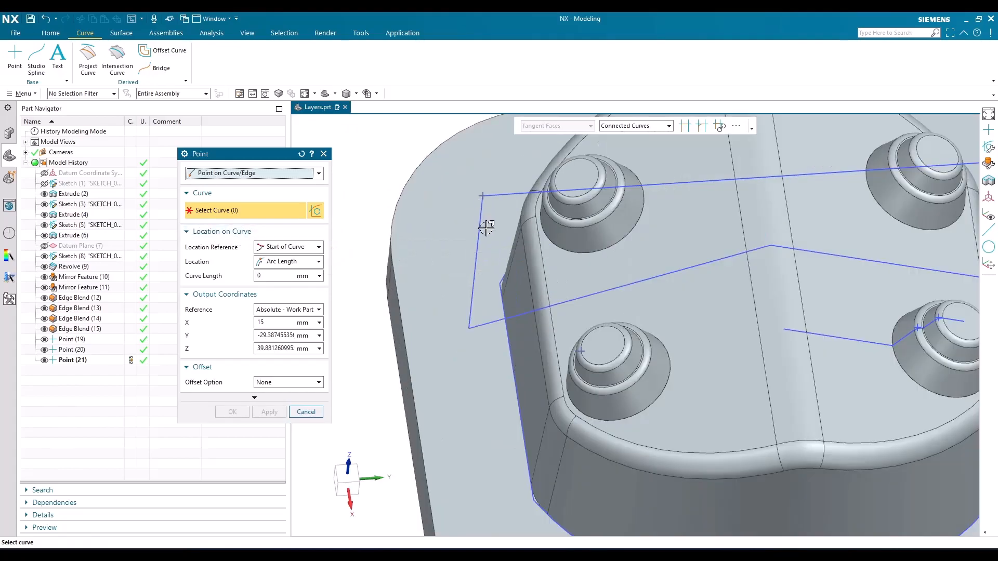
pyautogui.scroll(-4, 486, 227)
pyautogui.scroll(4, 479, 210)
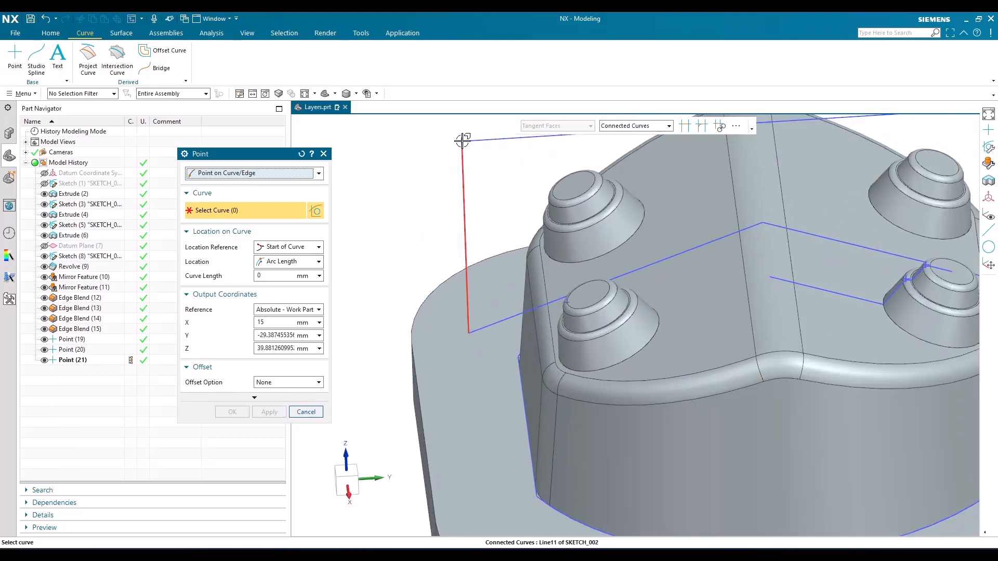
pyautogui.click(463, 187)
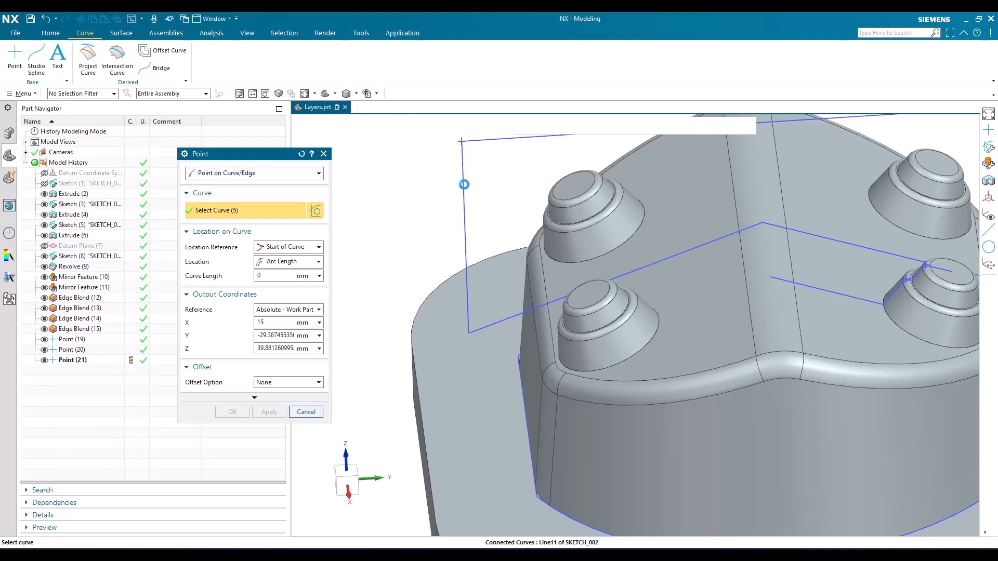
pyautogui.scroll(3, 471, 249)
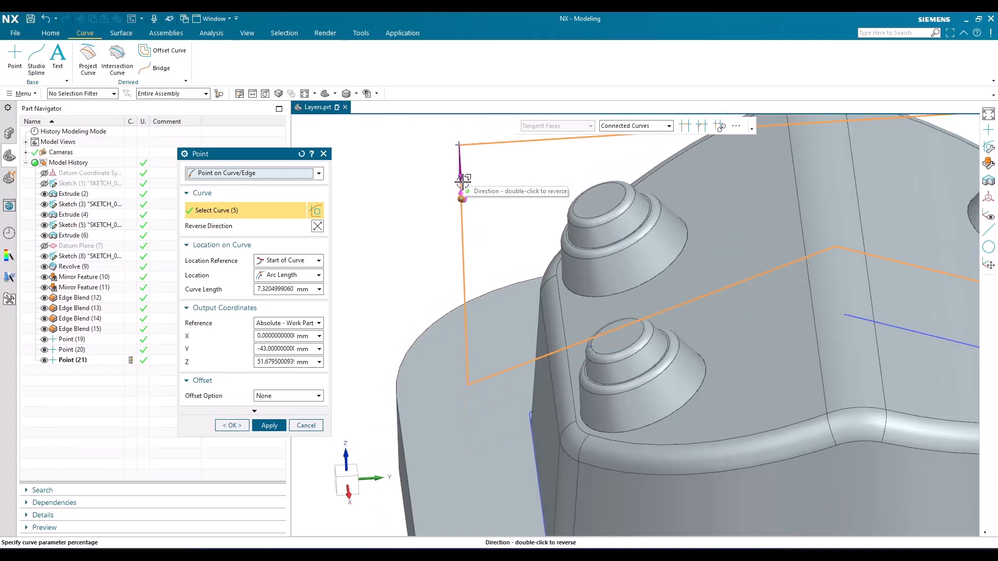
pyautogui.scroll(2, 462, 182)
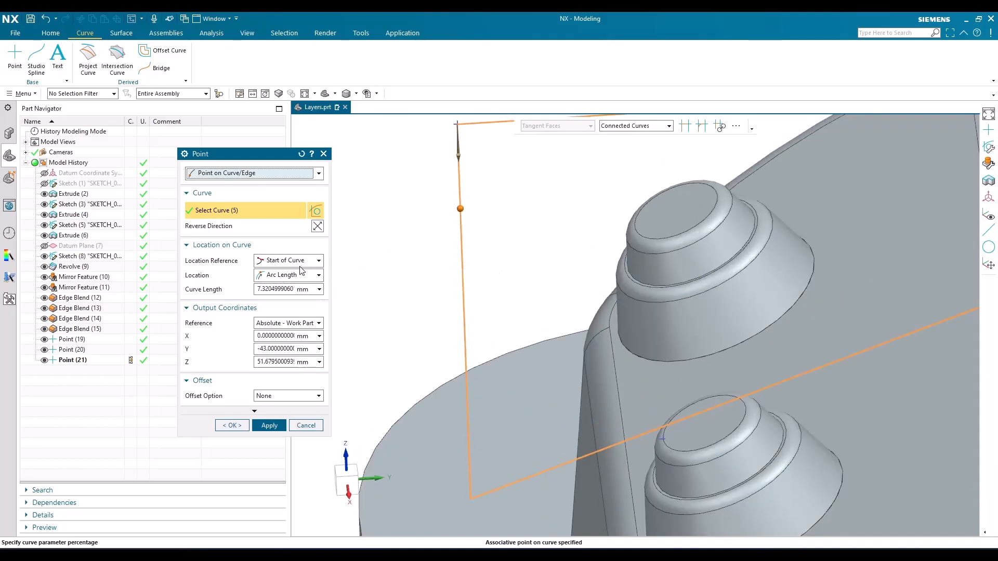
# - Locate the point by % Arc Length at 30% of the curve length, and change the percentage to 10
pyautogui.click(287, 277)
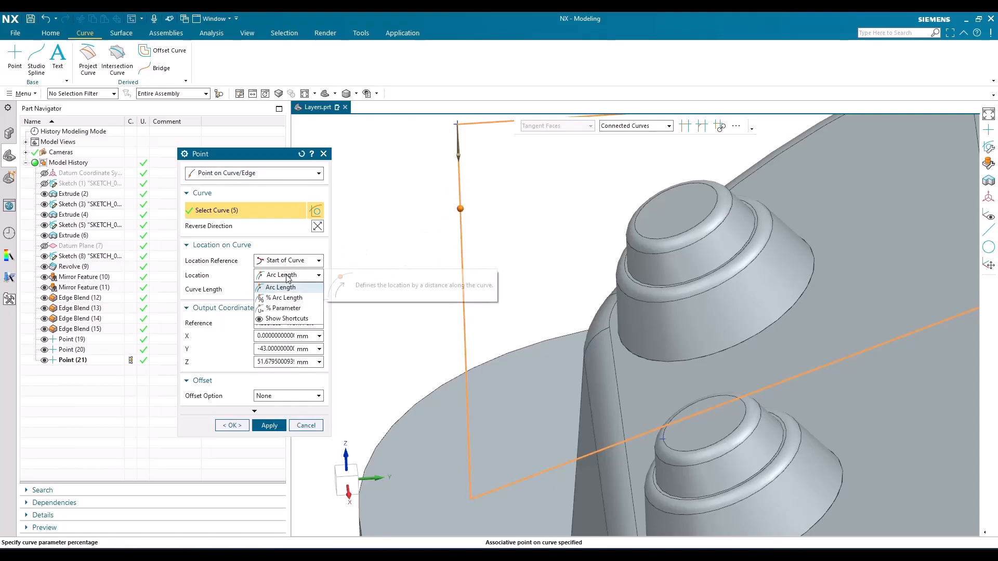
pyautogui.click(285, 298)
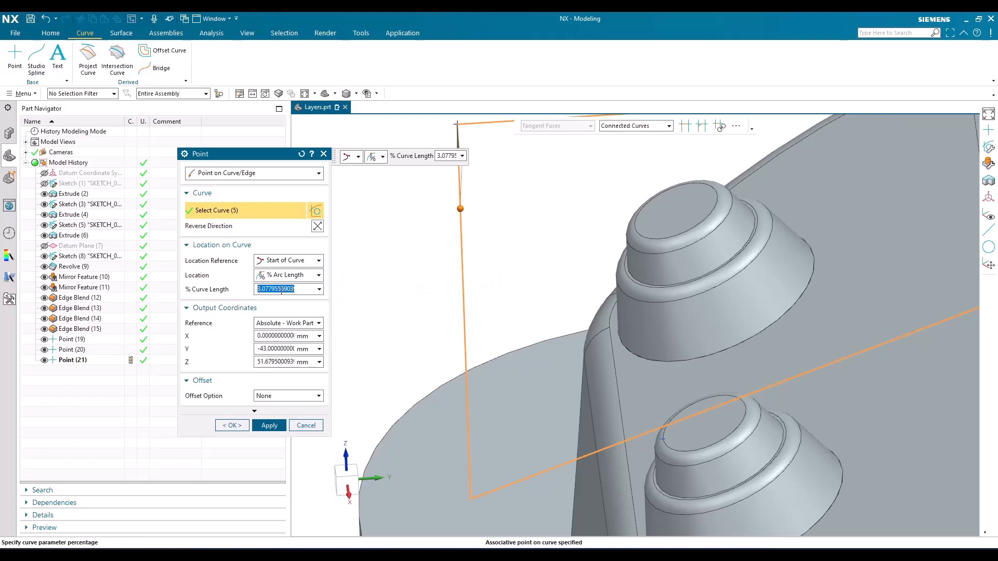
pyautogui.write('30')
pyautogui.press('Return')
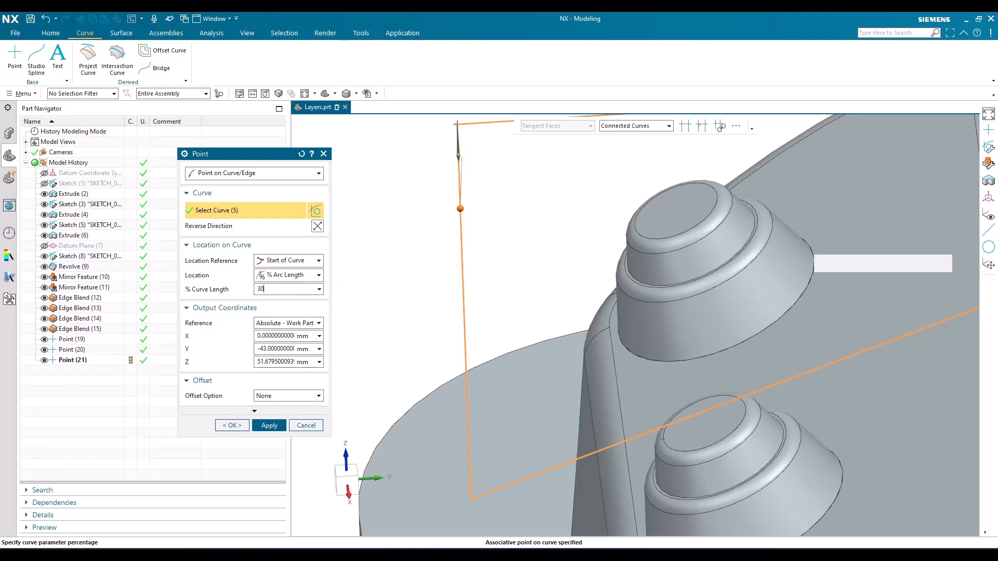
pyautogui.scroll(-5, 435, 282)
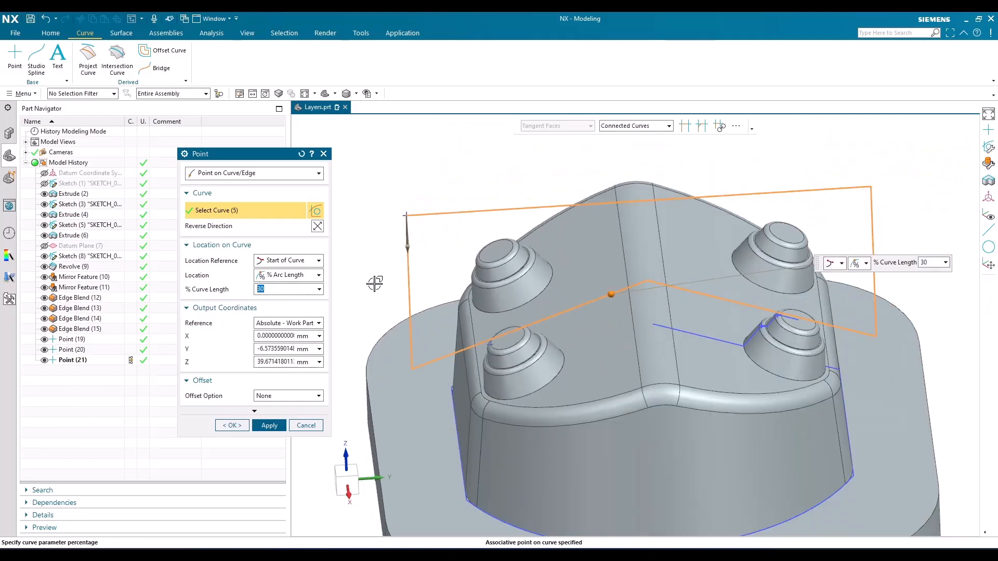
pyautogui.scroll(5, 613, 296)
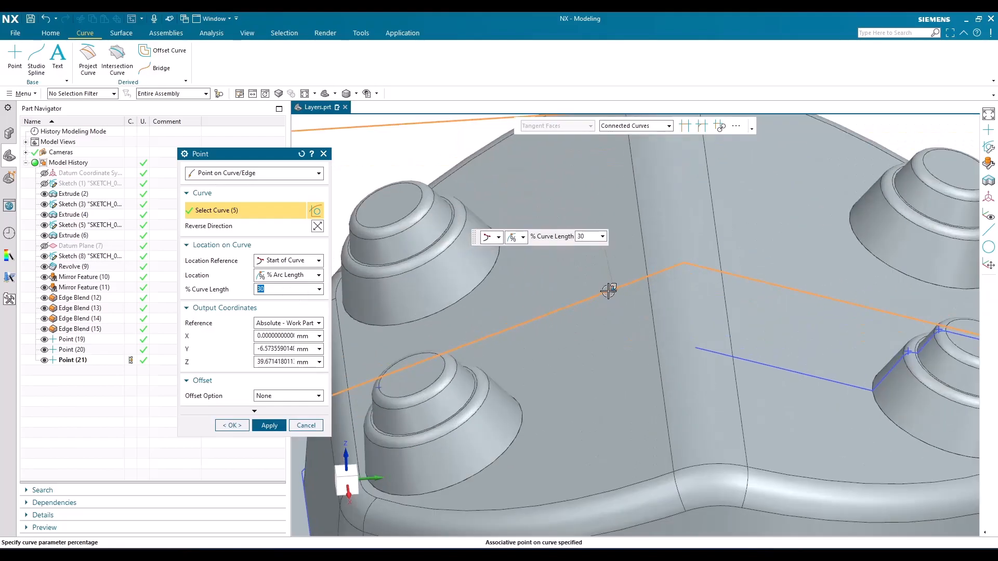
pyautogui.scroll(-4, 612, 290)
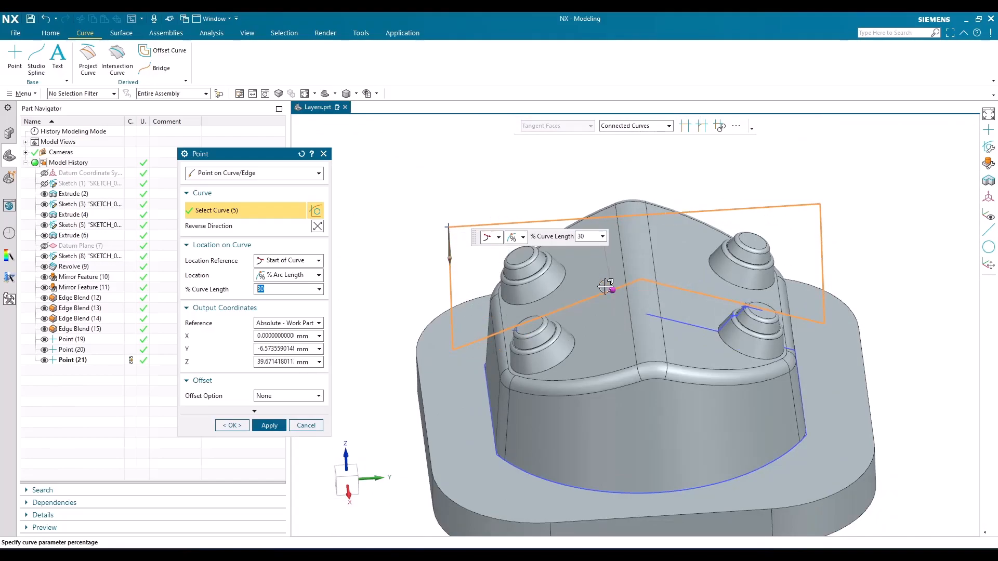
pyautogui.scroll(2, 613, 290)
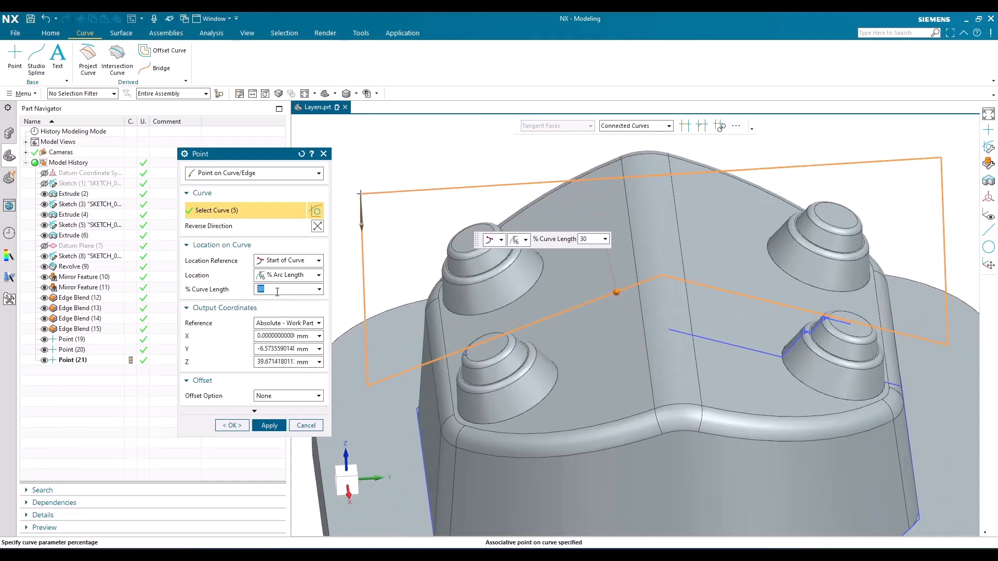
pyautogui.press('Return')
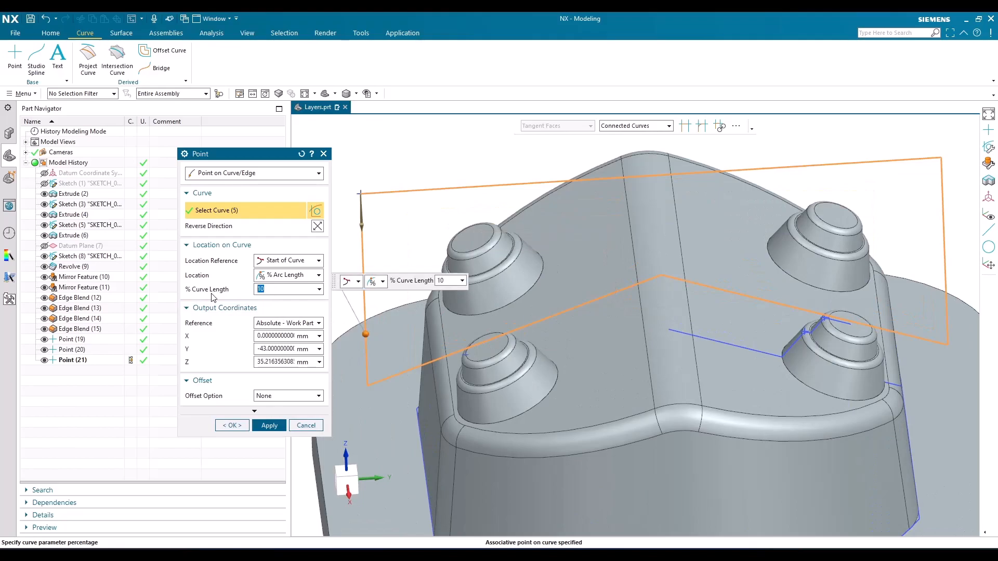
# - Locate the point by Arc Length at a 10 mm curve length from the start of the connected sketch lines, and create it
pyautogui.scroll(3, 367, 335)
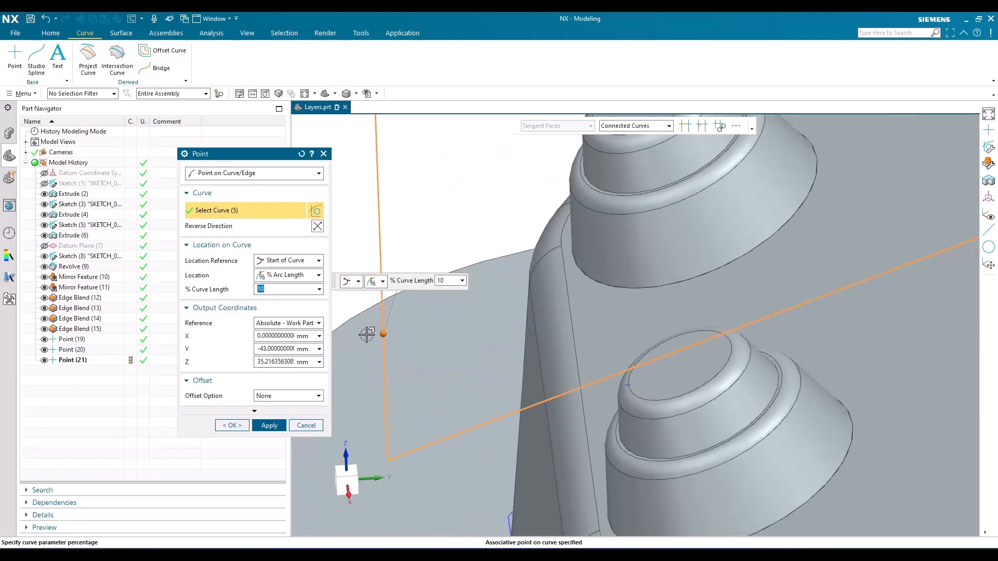
pyautogui.scroll(-4, 470, 235)
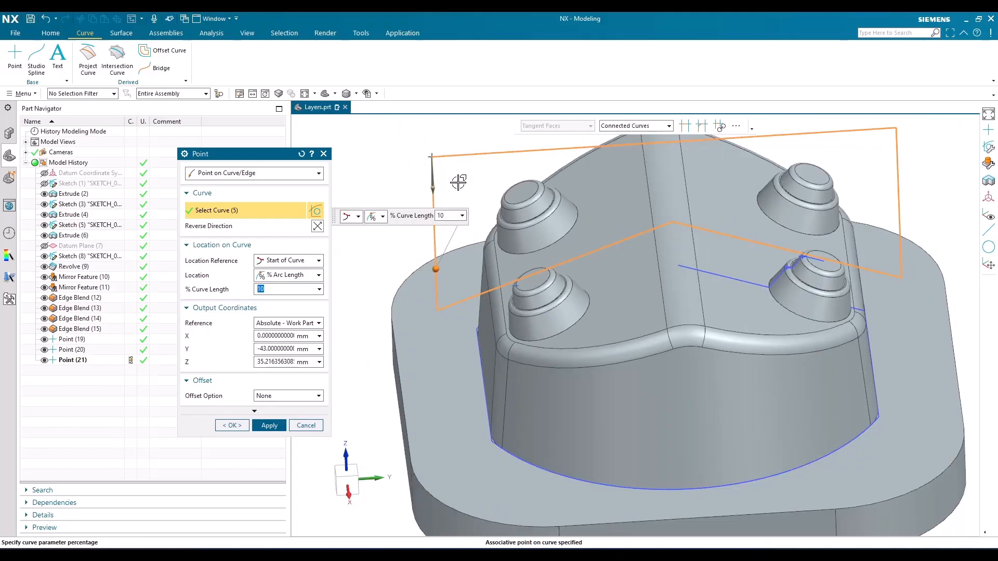
pyautogui.click(280, 276)
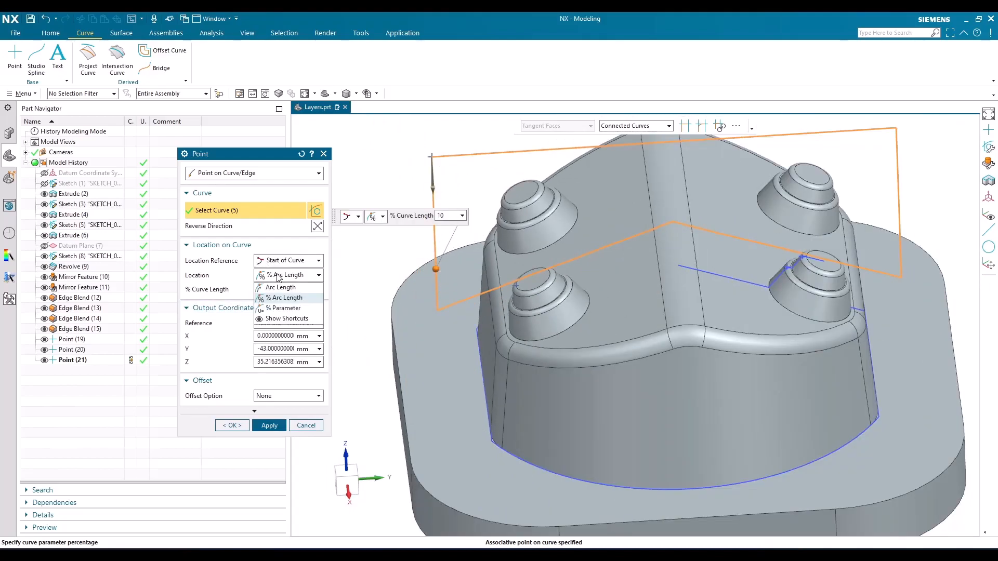
pyautogui.click(280, 287)
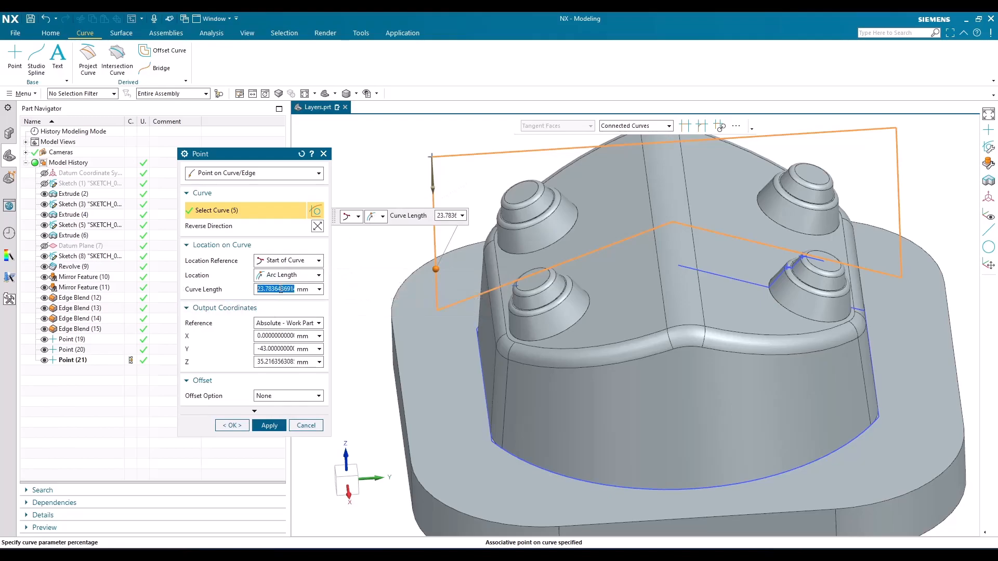
pyautogui.write('10')
pyautogui.press('Return')
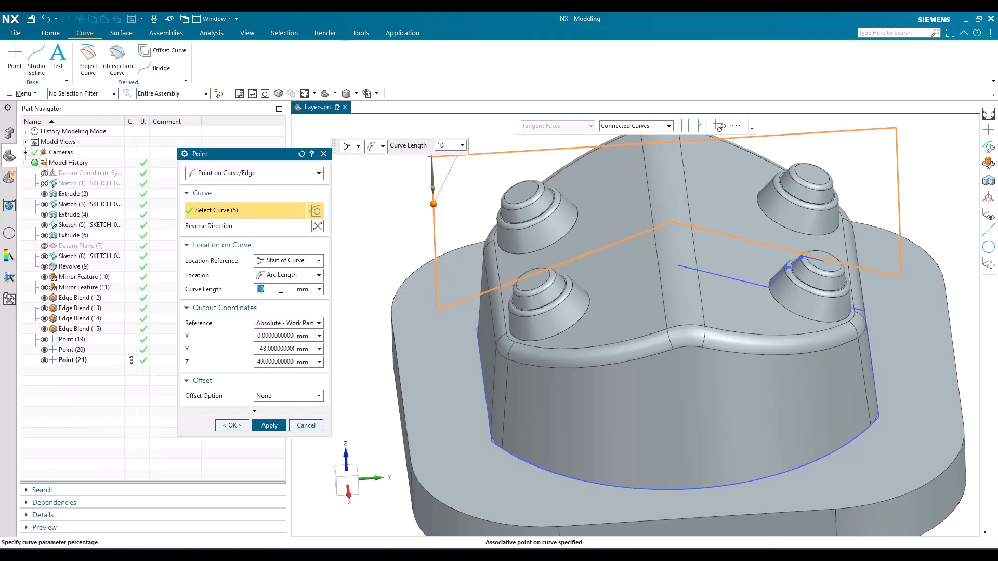
pyautogui.scroll(-2, 421, 291)
pyautogui.scroll(4, 431, 291)
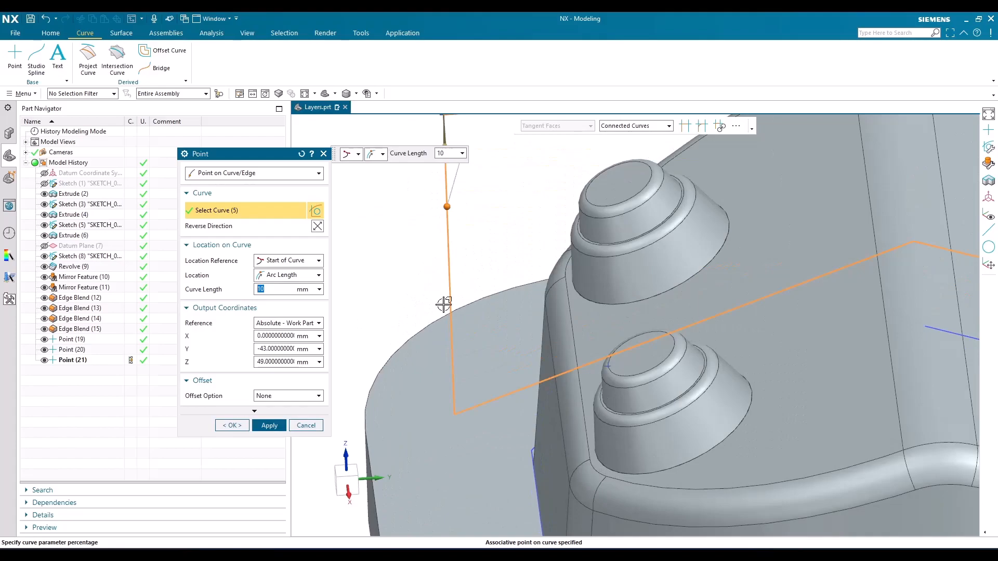
pyautogui.scroll(4, 446, 208)
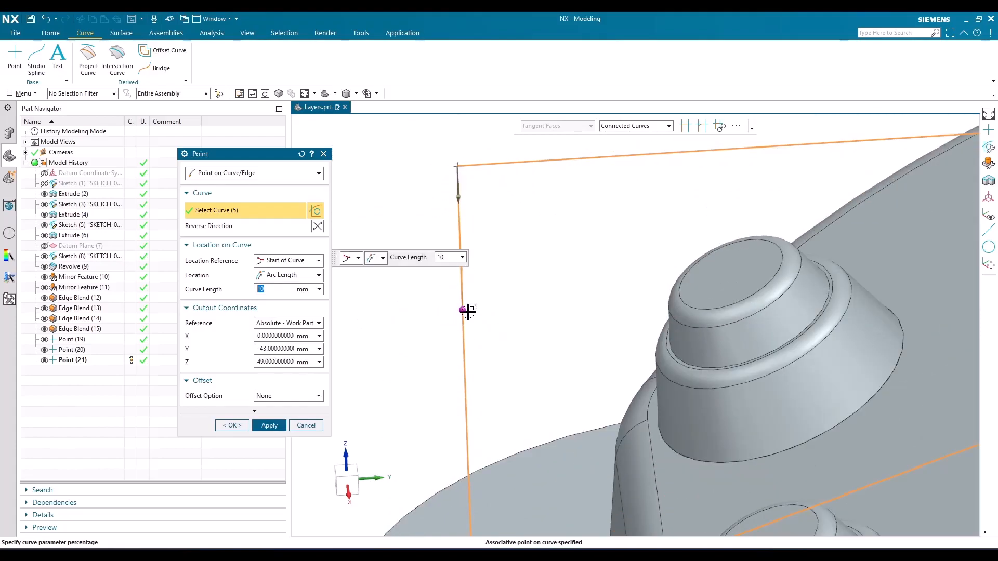
pyautogui.click(270, 426)
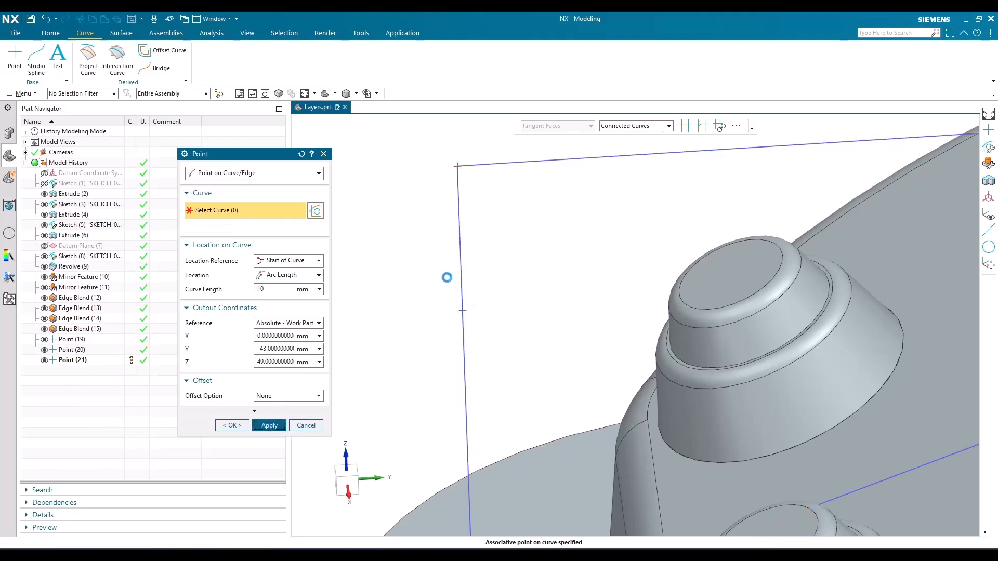
pyautogui.scroll(-1, 447, 277)
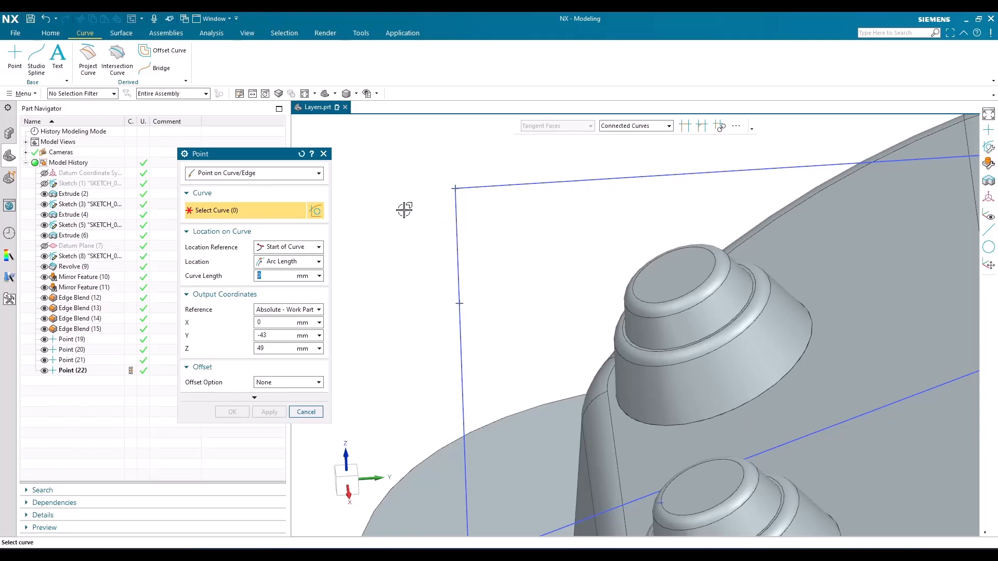
pyautogui.click(268, 177)
pyautogui.click(248, 214)
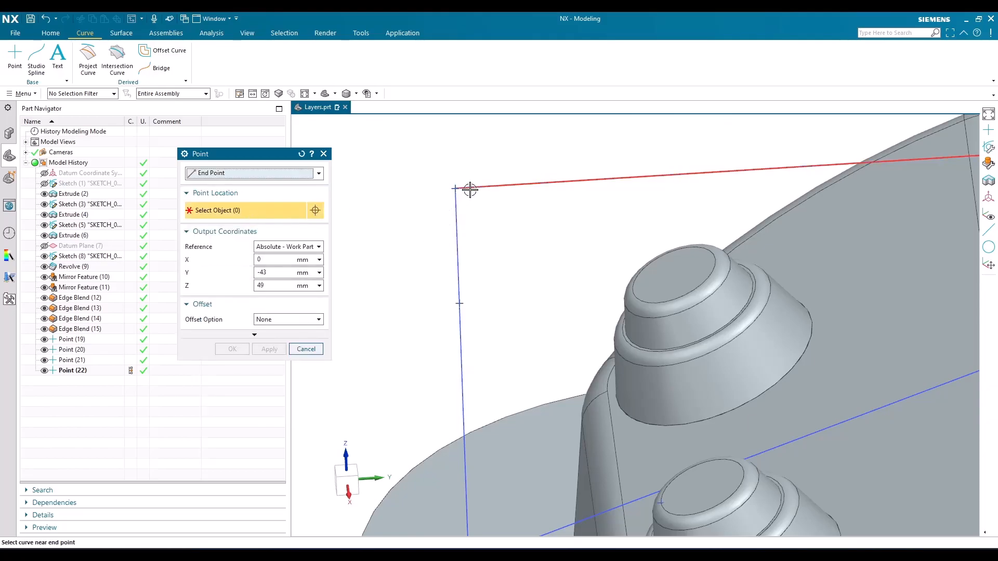
pyautogui.click(289, 175)
pyautogui.click(244, 279)
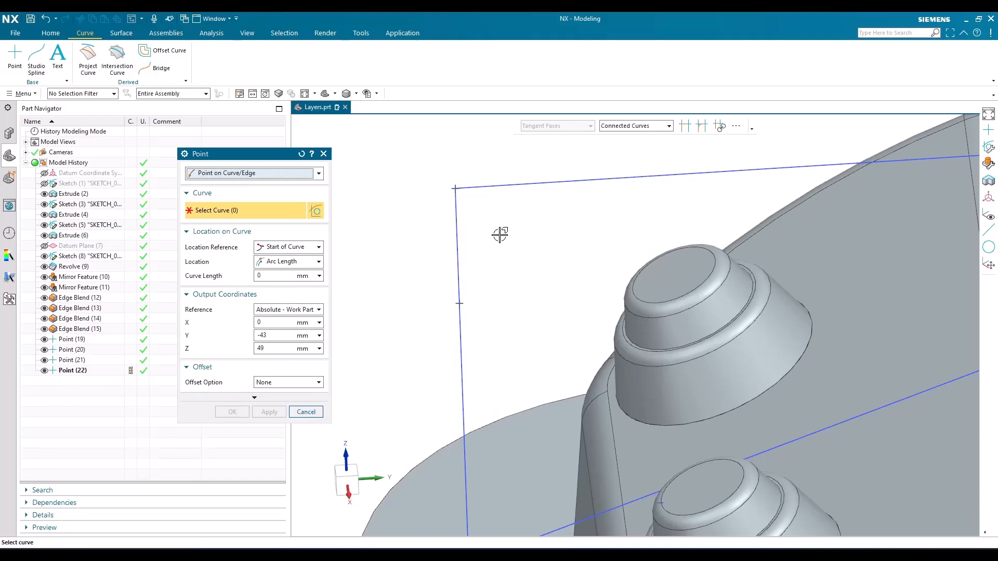
# - Change the point type to Point on Face and try it on the positive-Y sloping top face and the curved front wall
pyautogui.click(281, 173)
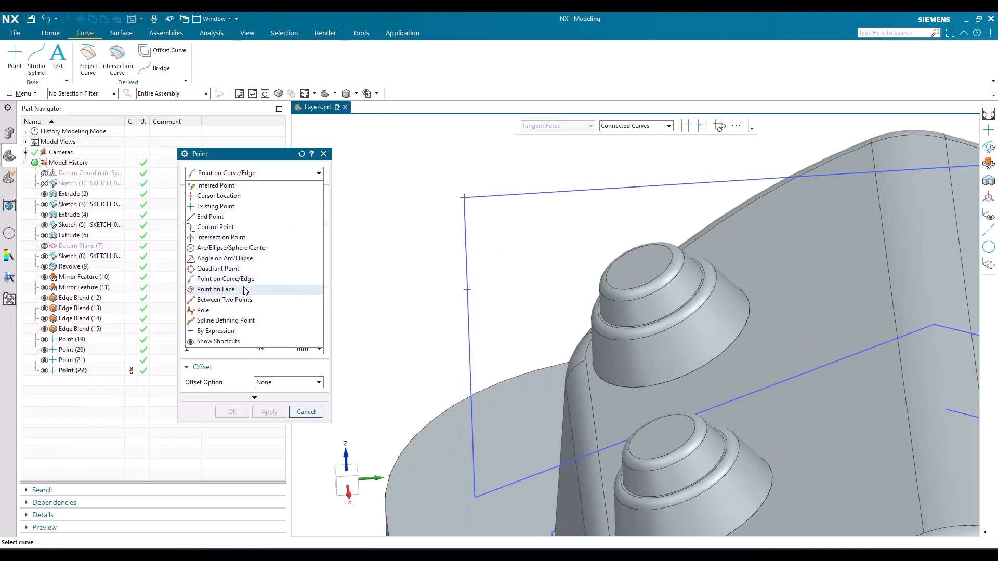
pyautogui.click(245, 290)
pyautogui.hotkey('ctrl', 'f')
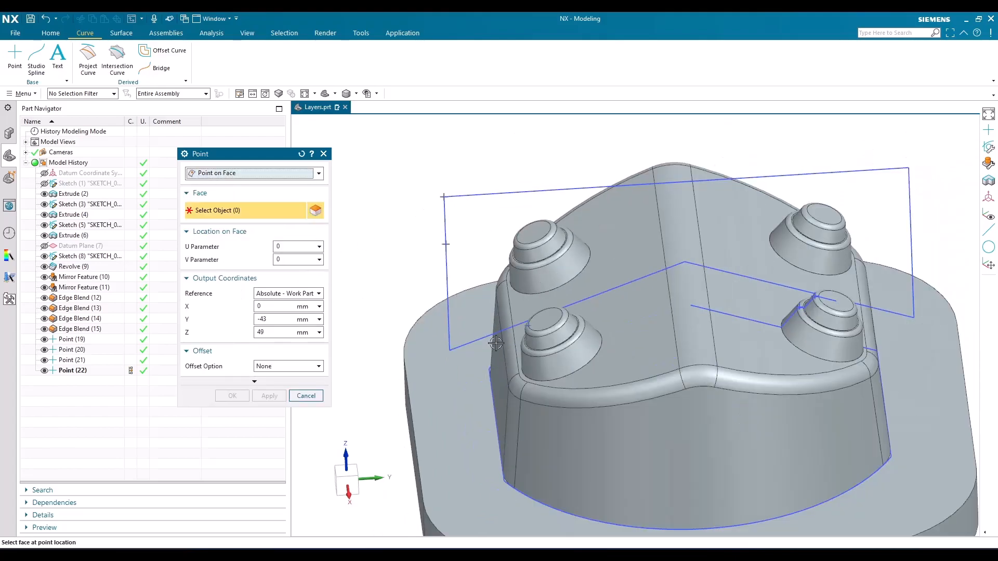
pyautogui.click(620, 283)
pyautogui.click(671, 221)
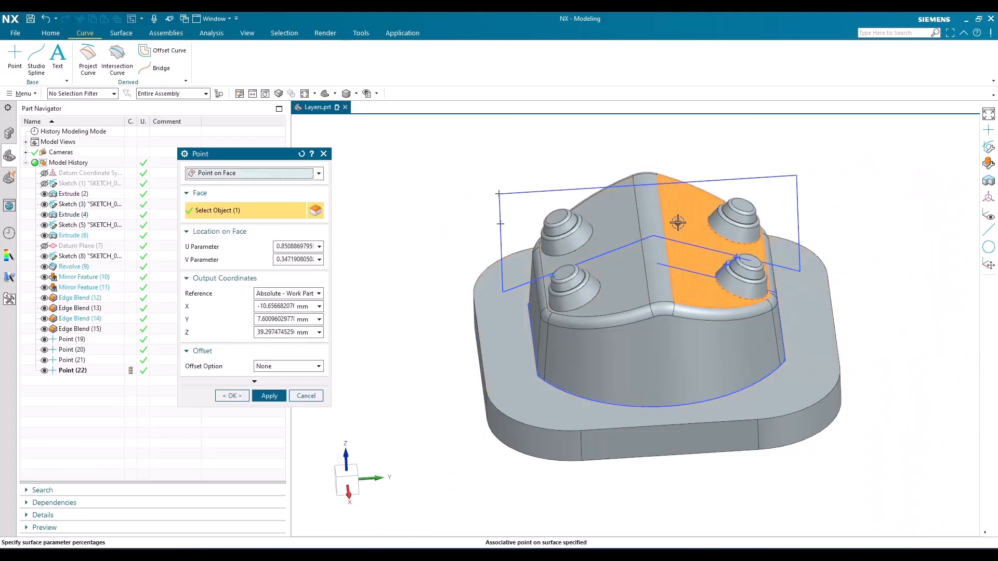
pyautogui.scroll(2, 687, 287)
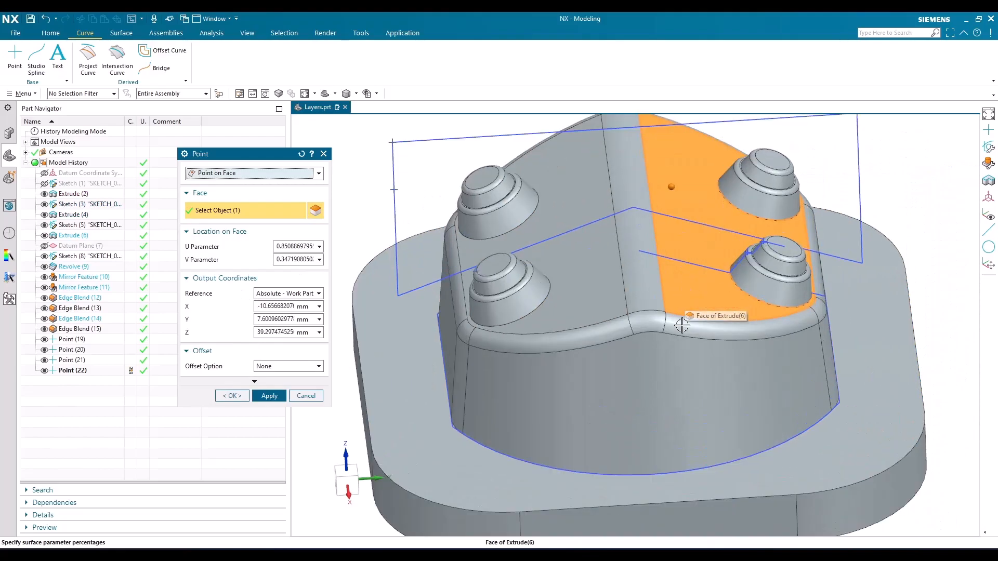
pyautogui.click(667, 377)
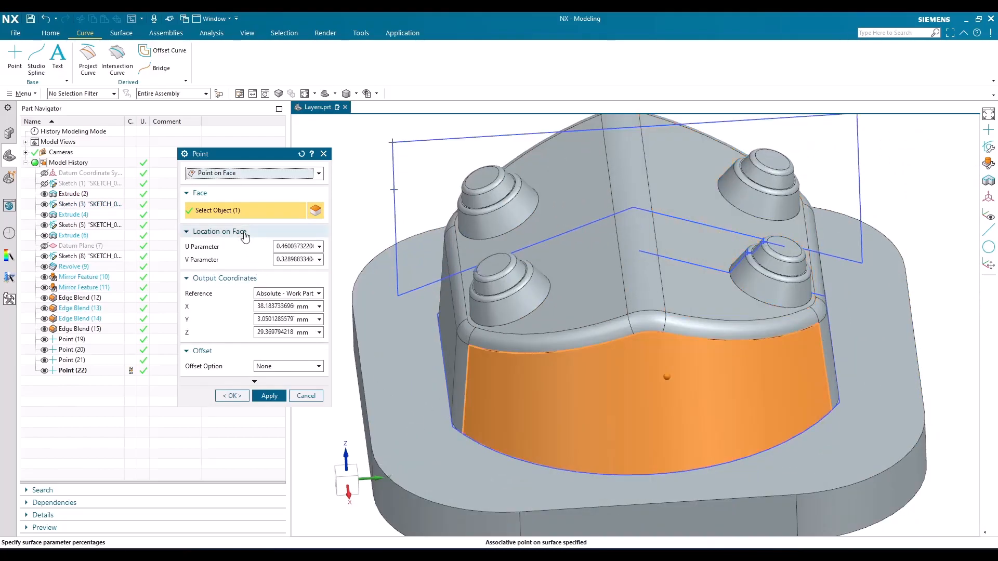
# - Switch to Between Two Points and specify the top circle centers of the rear and front bosses on the negative-Y side
pyautogui.click(250, 173)
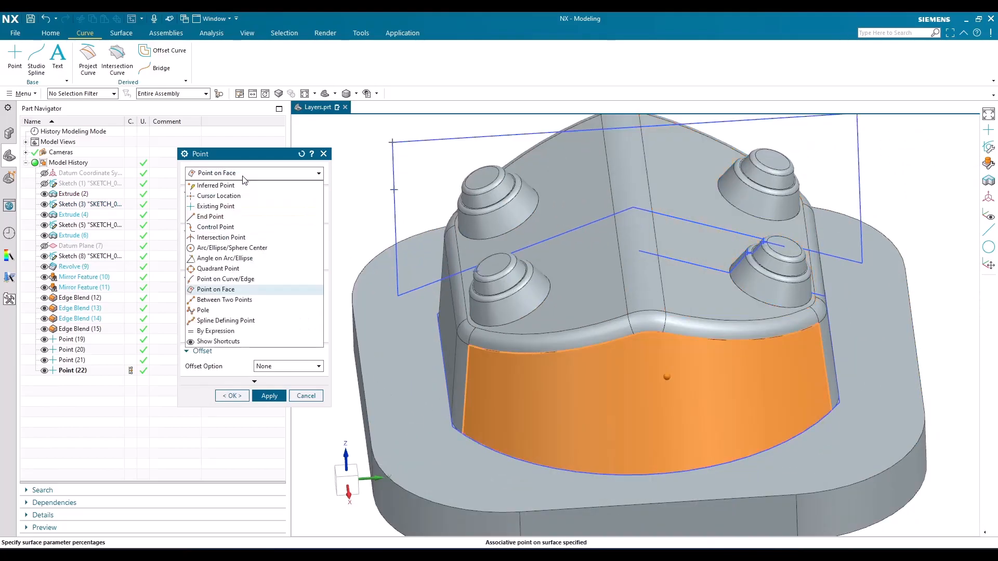
pyautogui.click(235, 302)
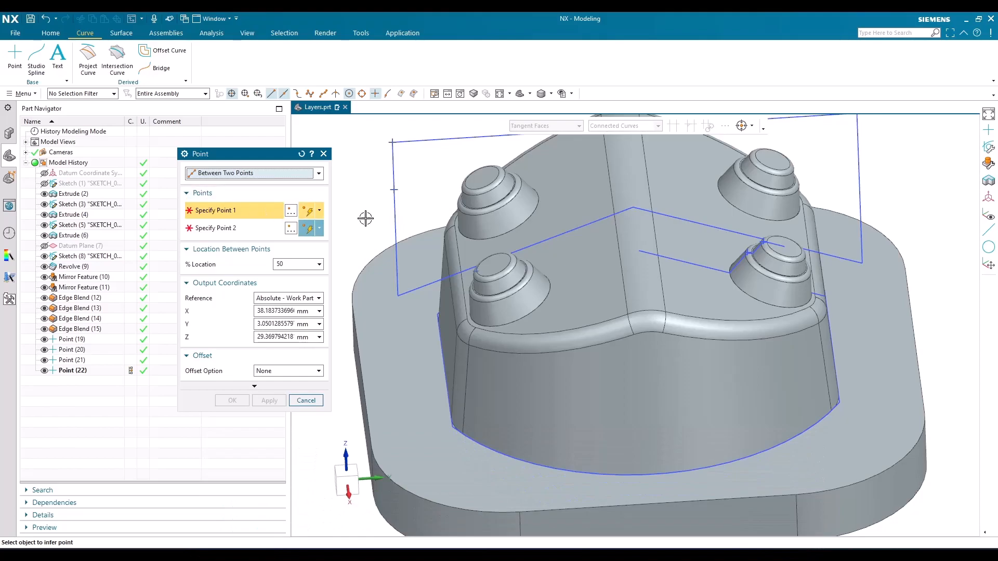
pyautogui.scroll(3, 428, 198)
pyautogui.scroll(-2, 494, 304)
pyautogui.scroll(4, 524, 193)
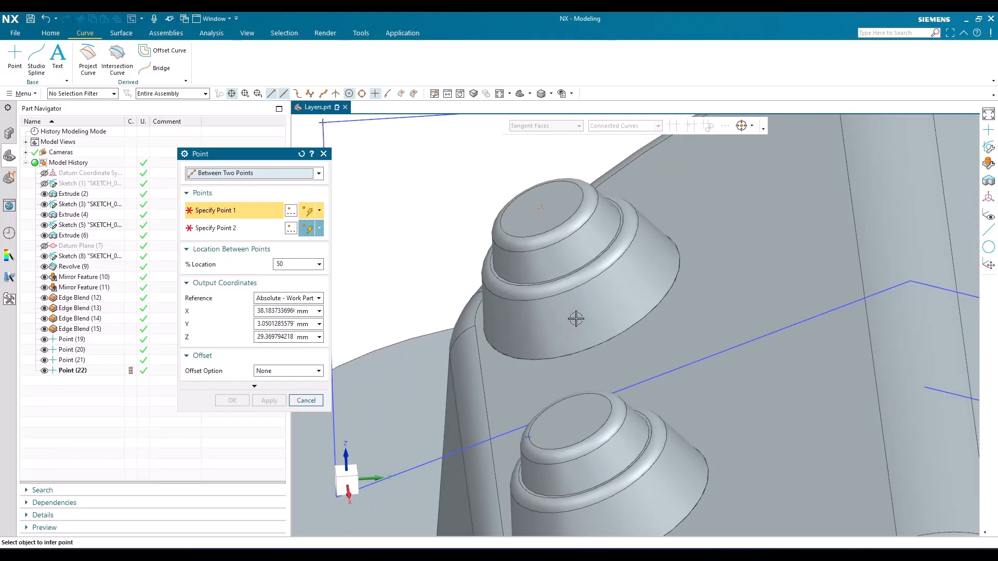
pyautogui.click(296, 264)
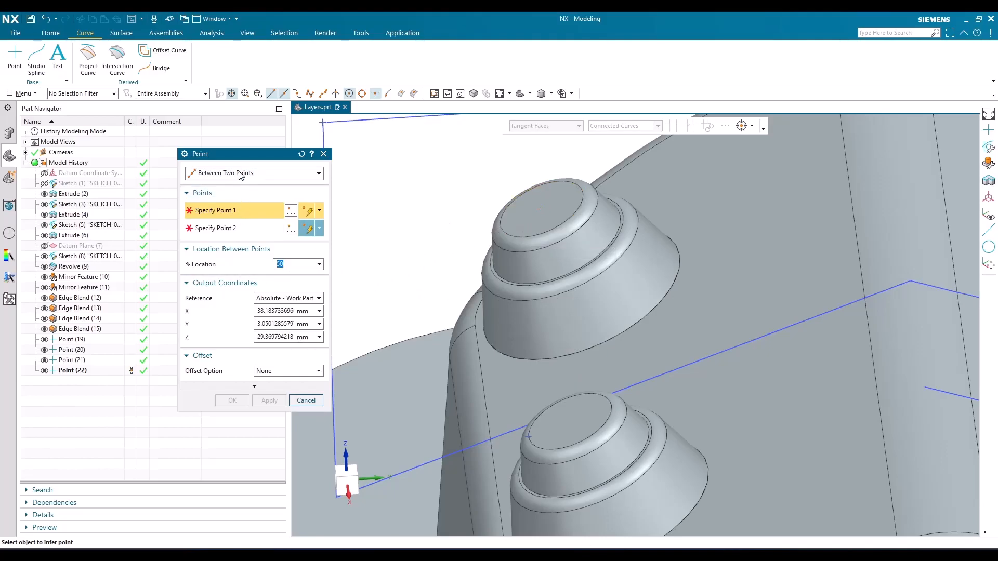
pyautogui.click(533, 235)
pyautogui.moveTo(541, 229); pyautogui.dragTo(360, 278, button='middle')
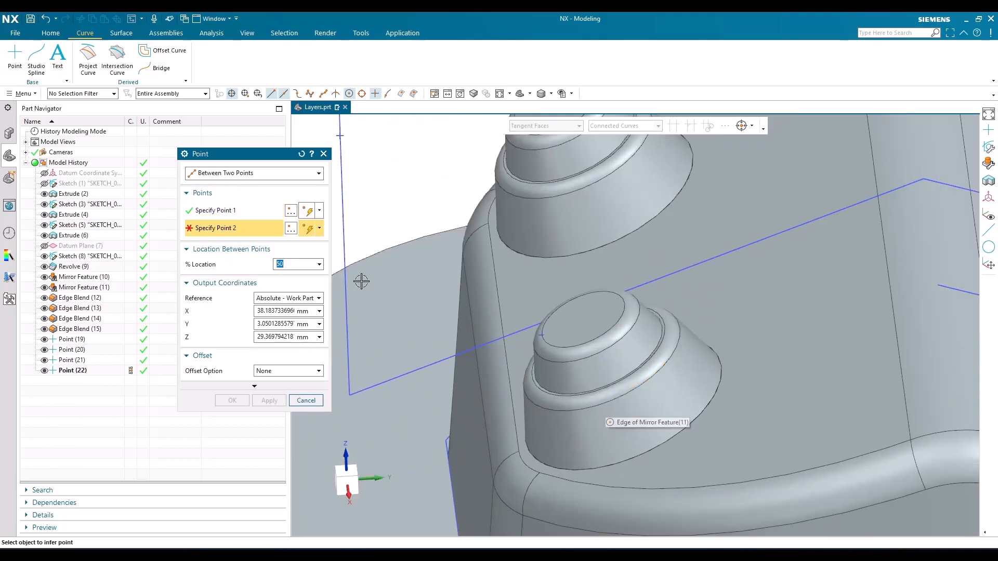
pyautogui.click(590, 345)
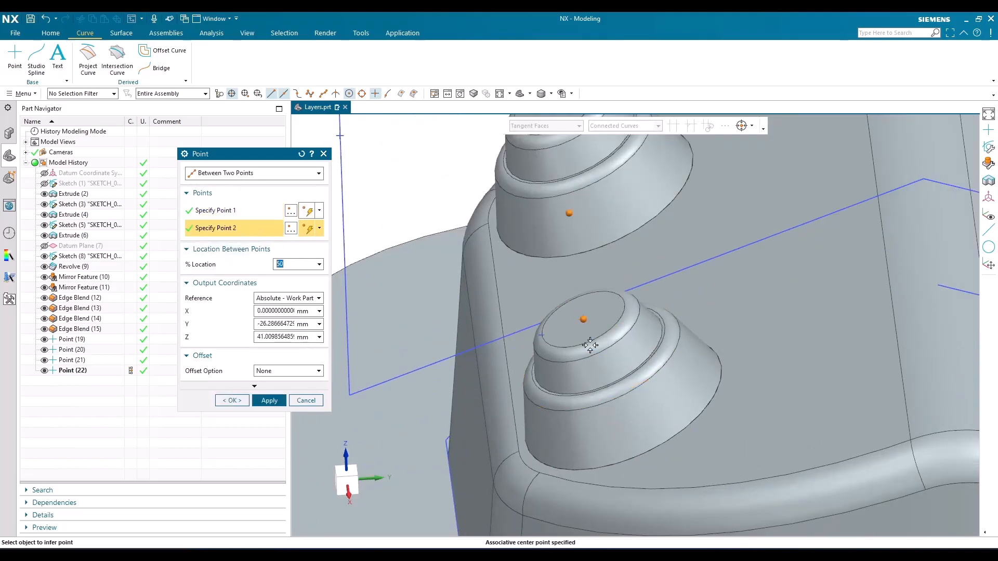
# - Try a location of 25% between the two boss centers
pyautogui.scroll(-2, 590, 343)
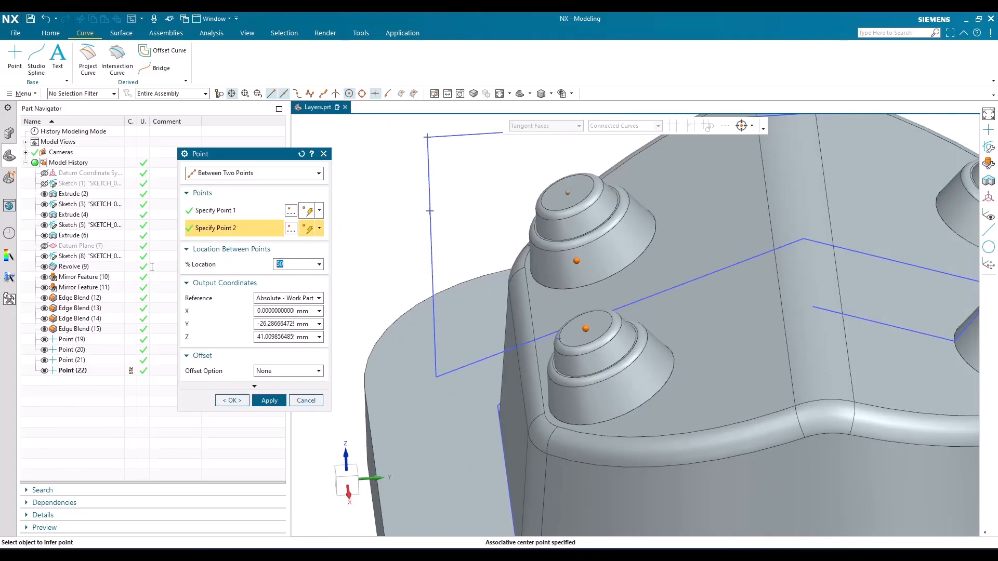
pyautogui.press('Return')
pyautogui.scroll(3, 571, 188)
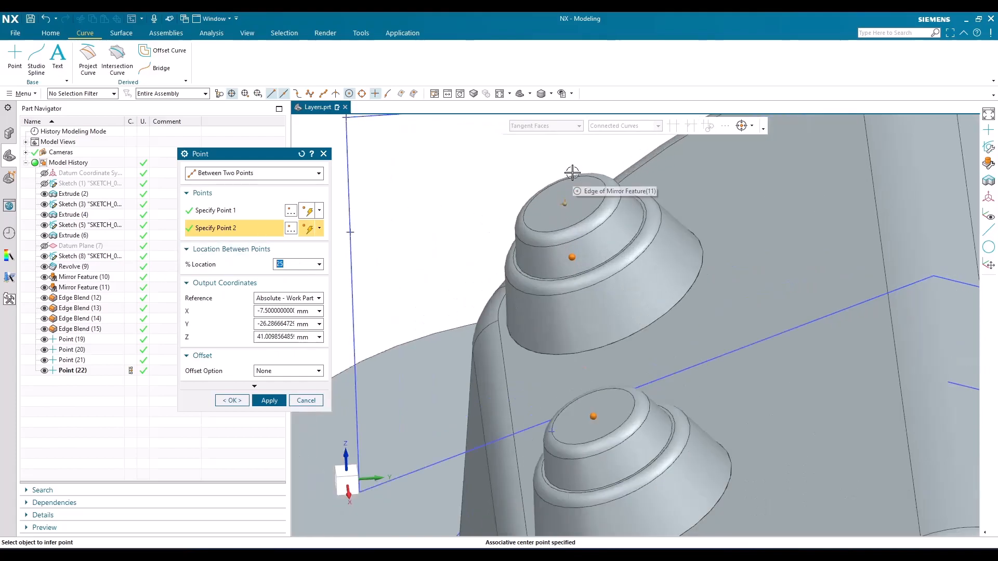
pyautogui.scroll(-3, 568, 221)
pyautogui.scroll(4, 572, 352)
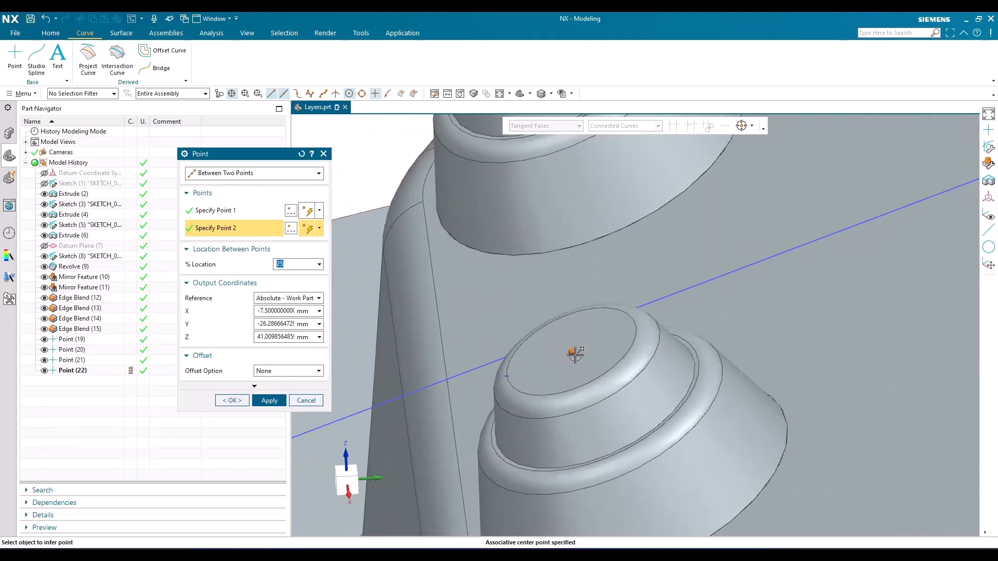
pyautogui.scroll(-4, 567, 353)
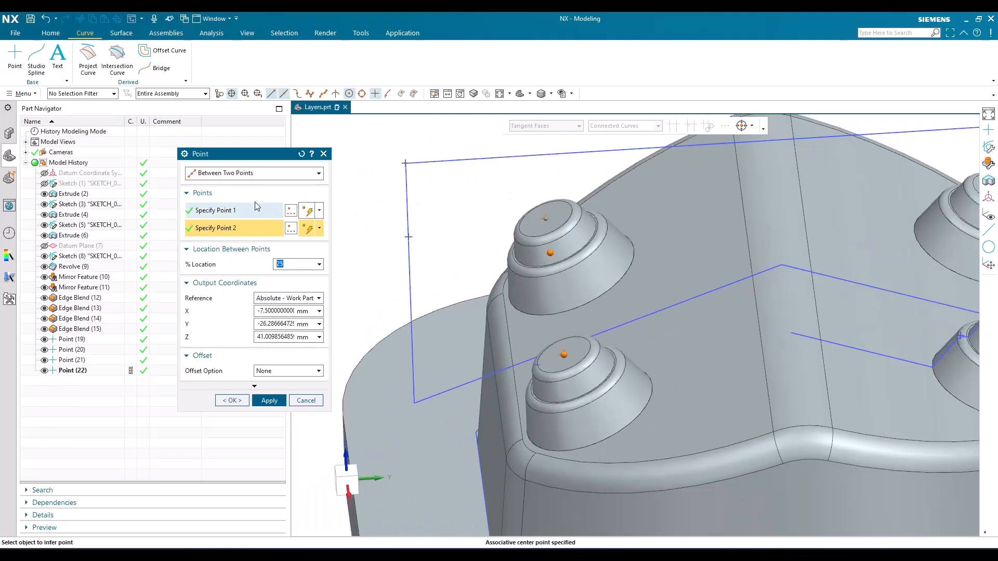
# - Set the location to 75% of the way from the rear boss center to the front one, and create the point
pyautogui.click(251, 206)
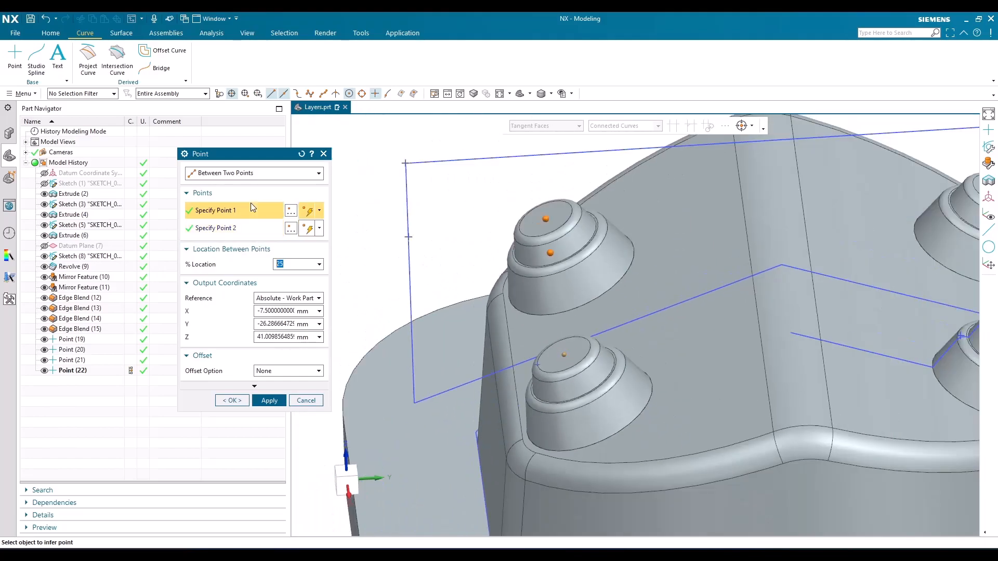
pyautogui.click(543, 220)
pyautogui.press('Return')
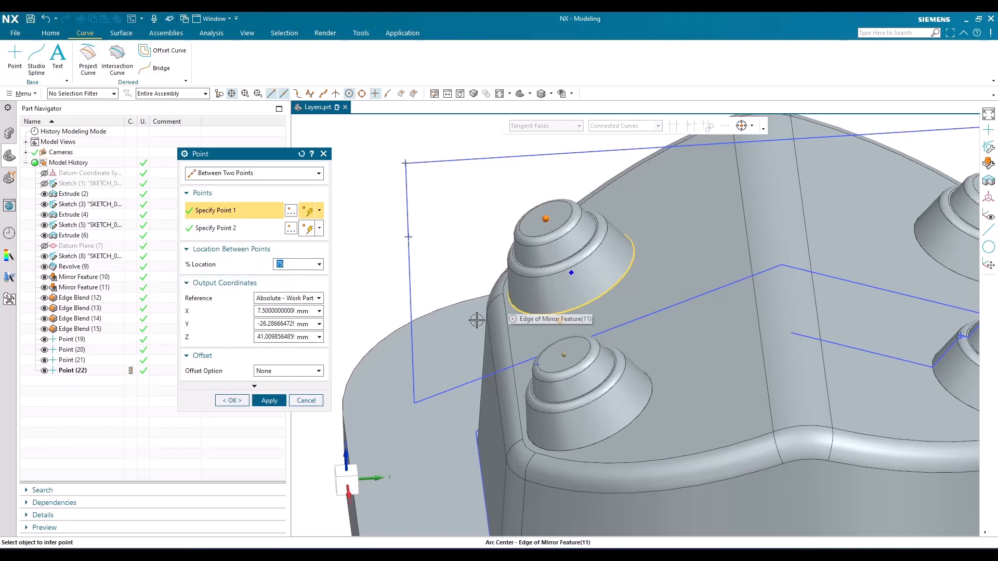
pyautogui.click(270, 400)
pyautogui.click(260, 177)
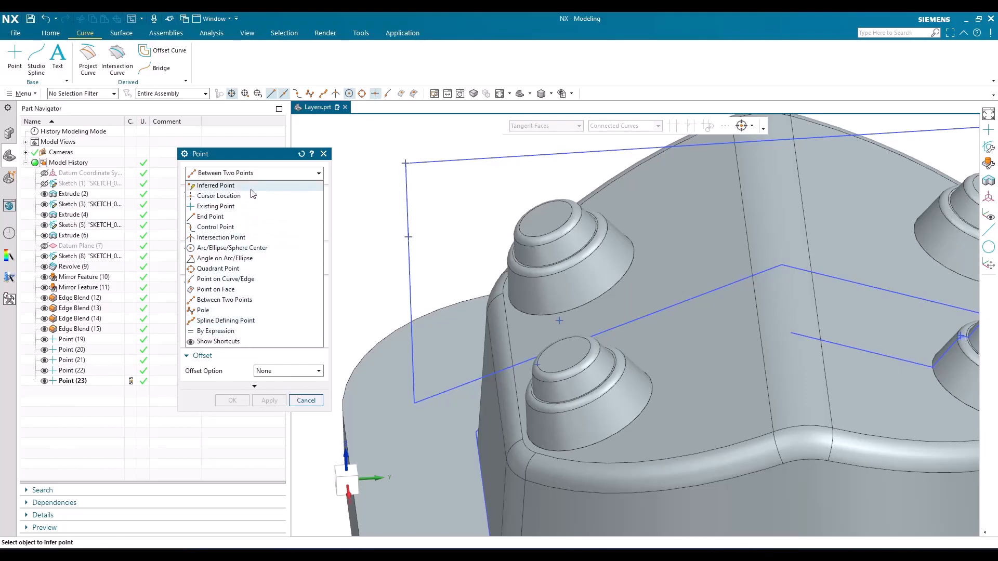
pyautogui.click(229, 385)
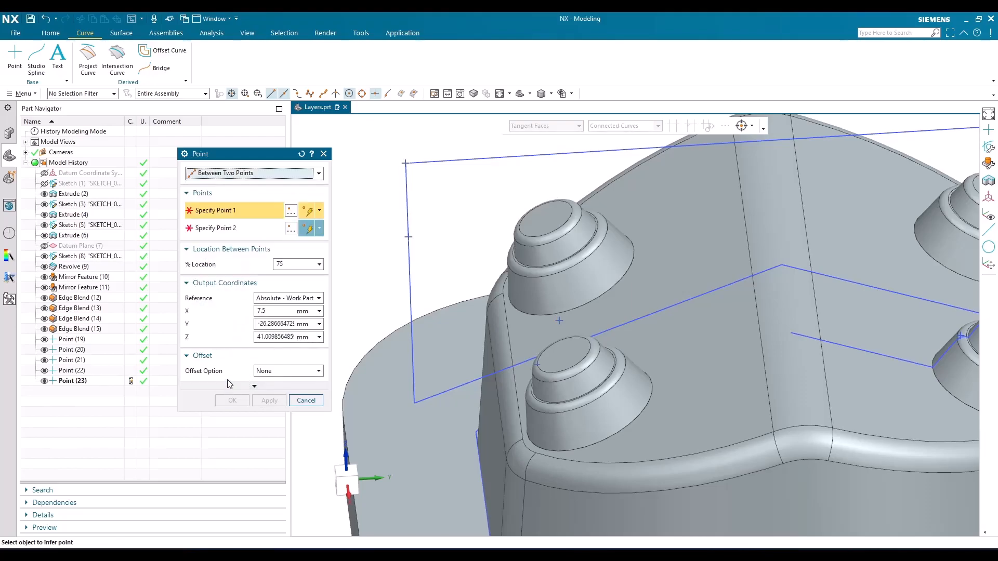